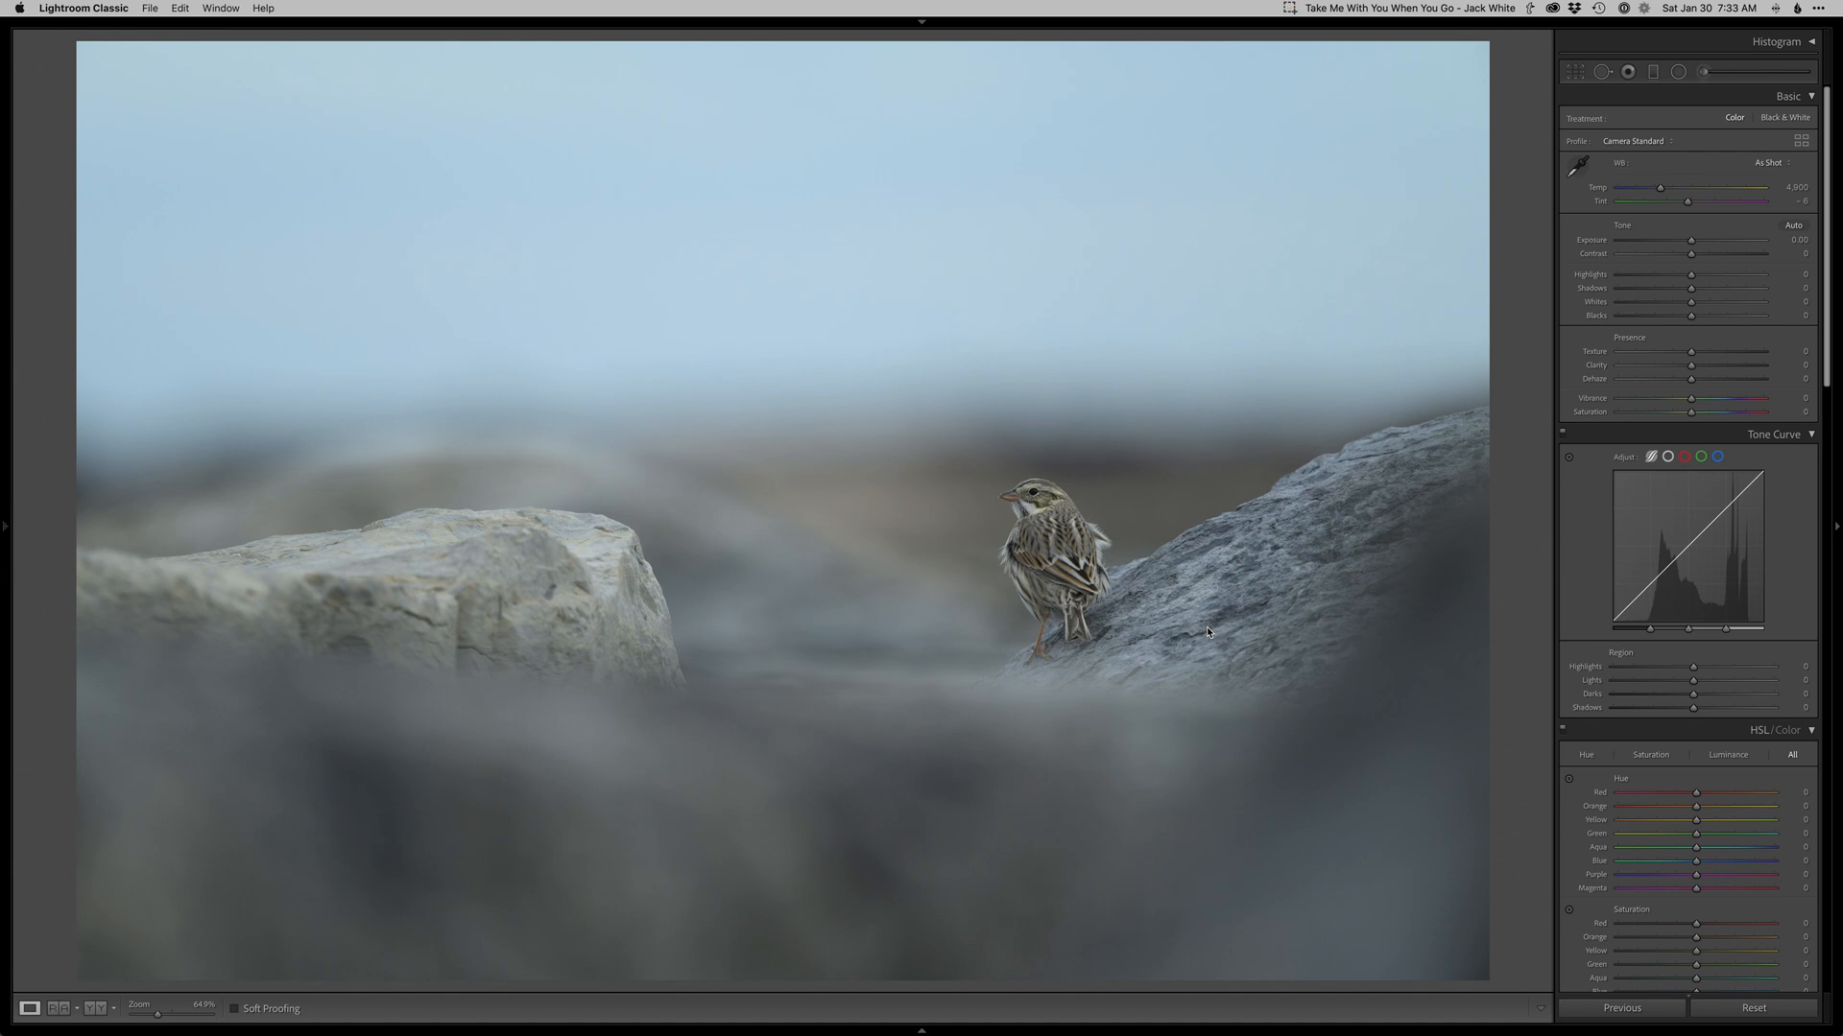
Brighten the photo's basic tone to exposure +0.70, shadows +70 and blacks -20.
{"action": "left_click", "coordinate": [1533, 622]}
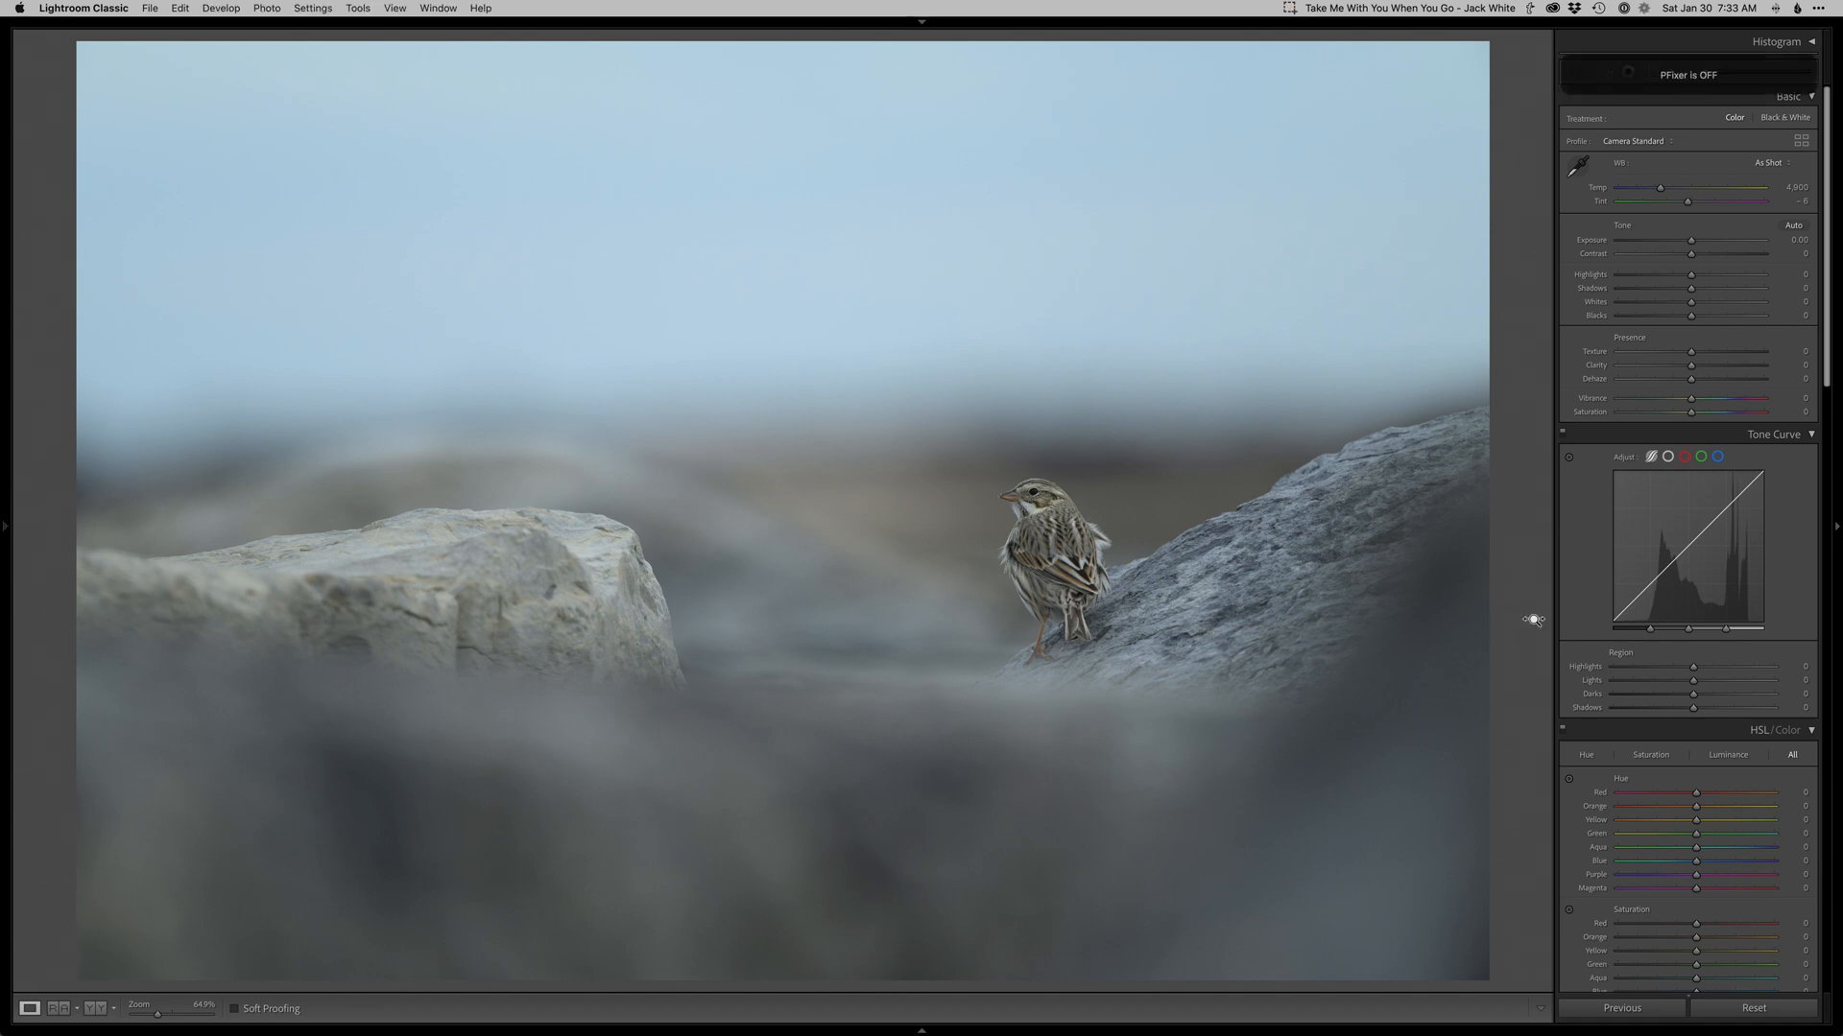
{"action": "key", "text": "shift+f"}
{"action": "key", "text": "equal"}
{"action": "key", "text": "equal"}
{"action": "key", "text": "equal"}
{"action": "key", "text": "equal"}
{"action": "key", "text": "equal"}
{"action": "key", "text": "equal"}
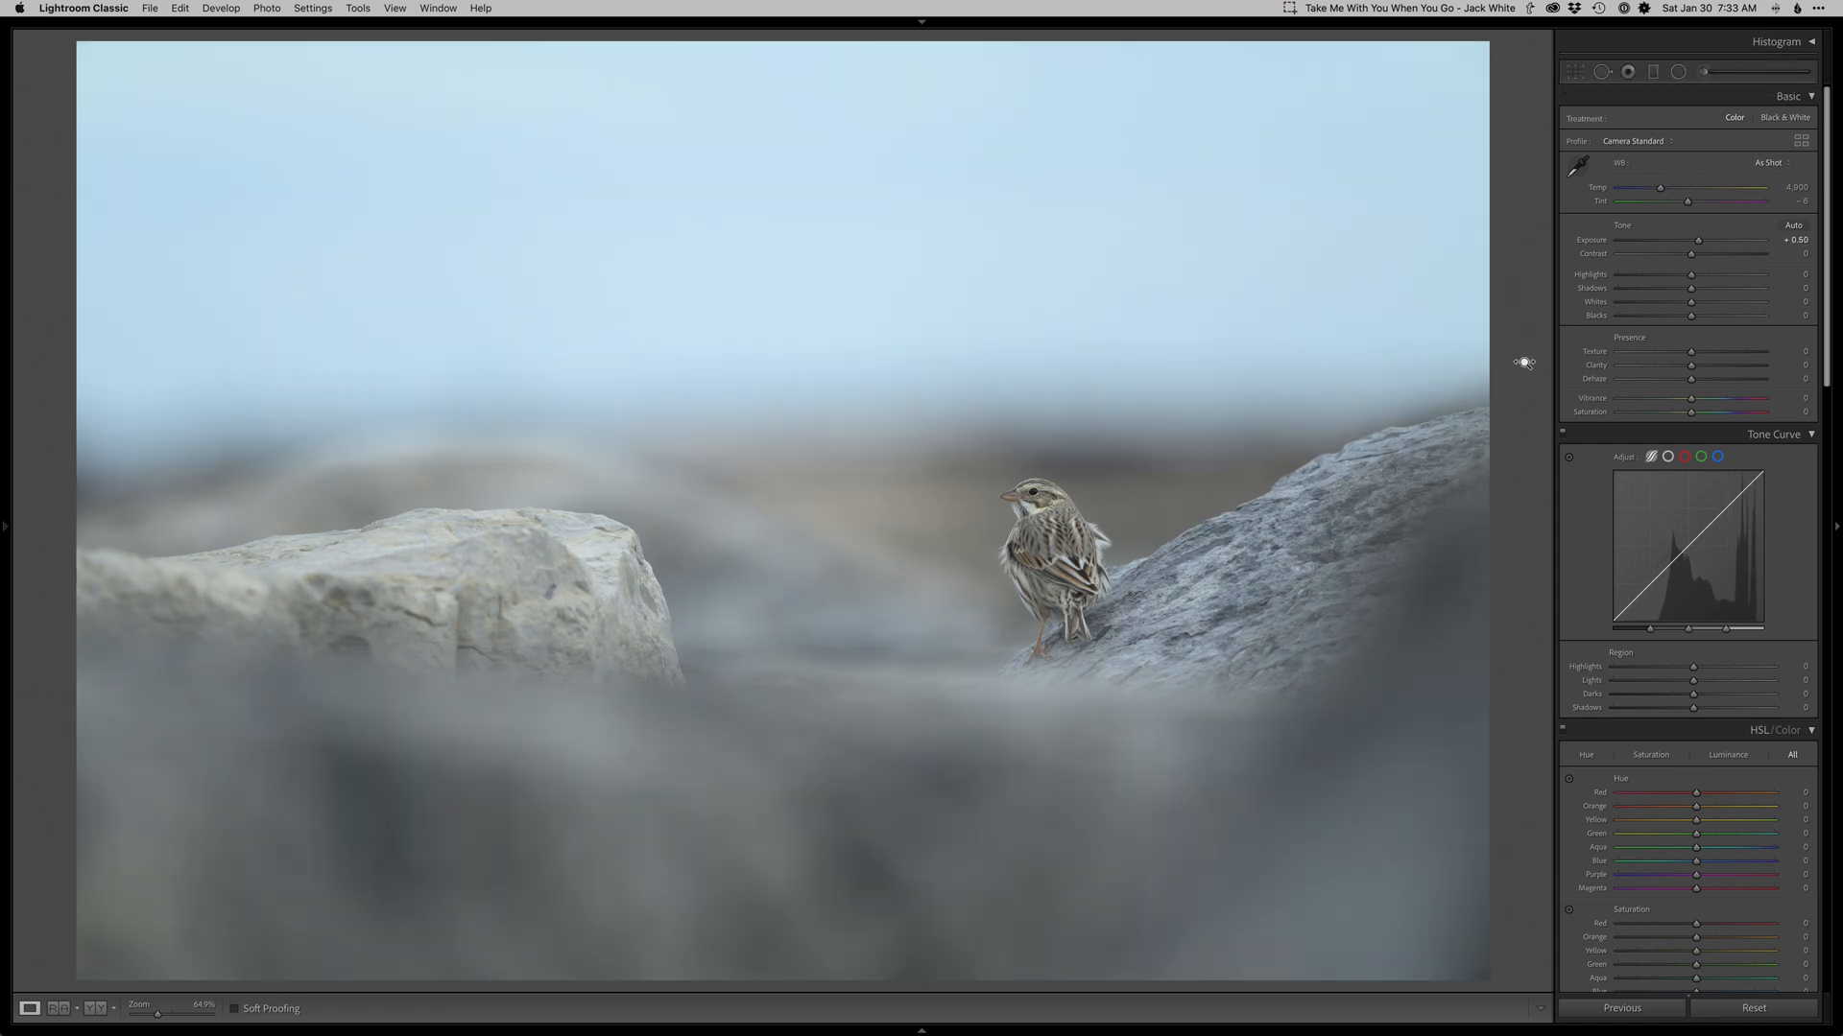
{"action": "key", "text": "s"}
{"action": "key", "text": "s"}
{"action": "key", "text": "s"}
{"action": "key", "text": "s"}
{"action": "key", "text": "s"}
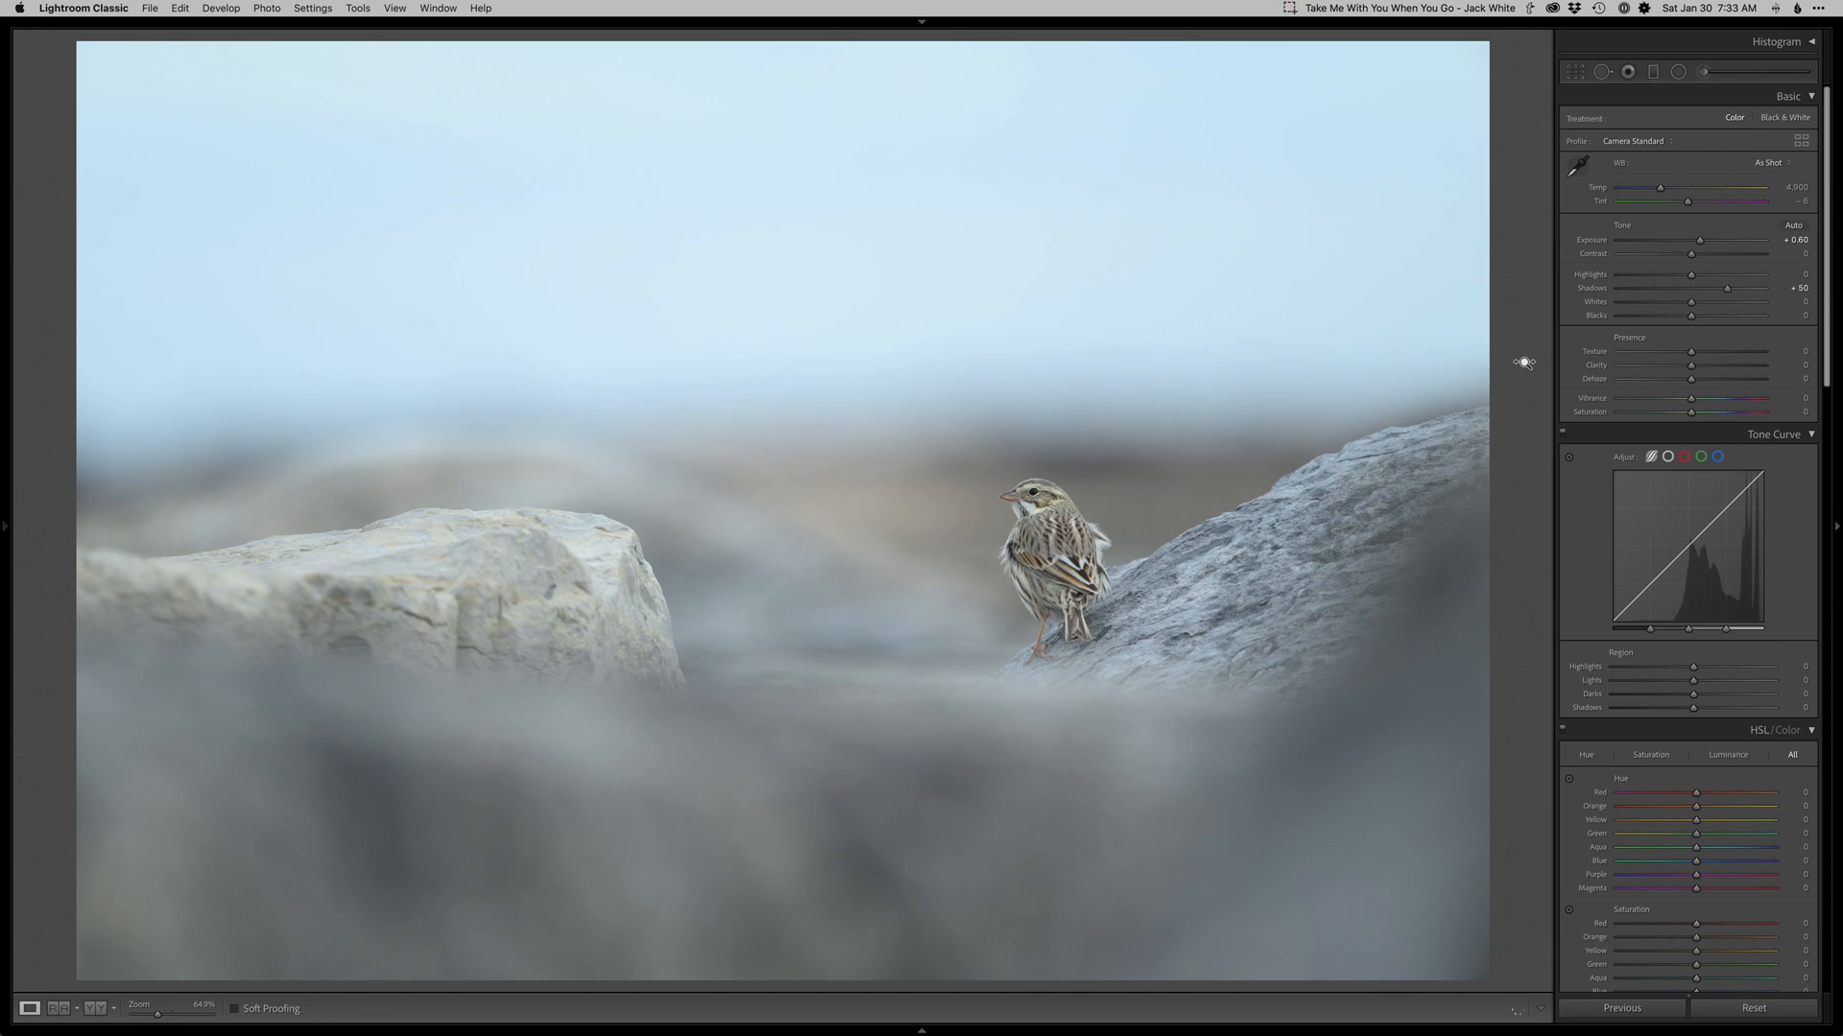
{"action": "key", "text": "equal"}
{"action": "key", "text": "b"}
{"action": "key", "text": "b"}
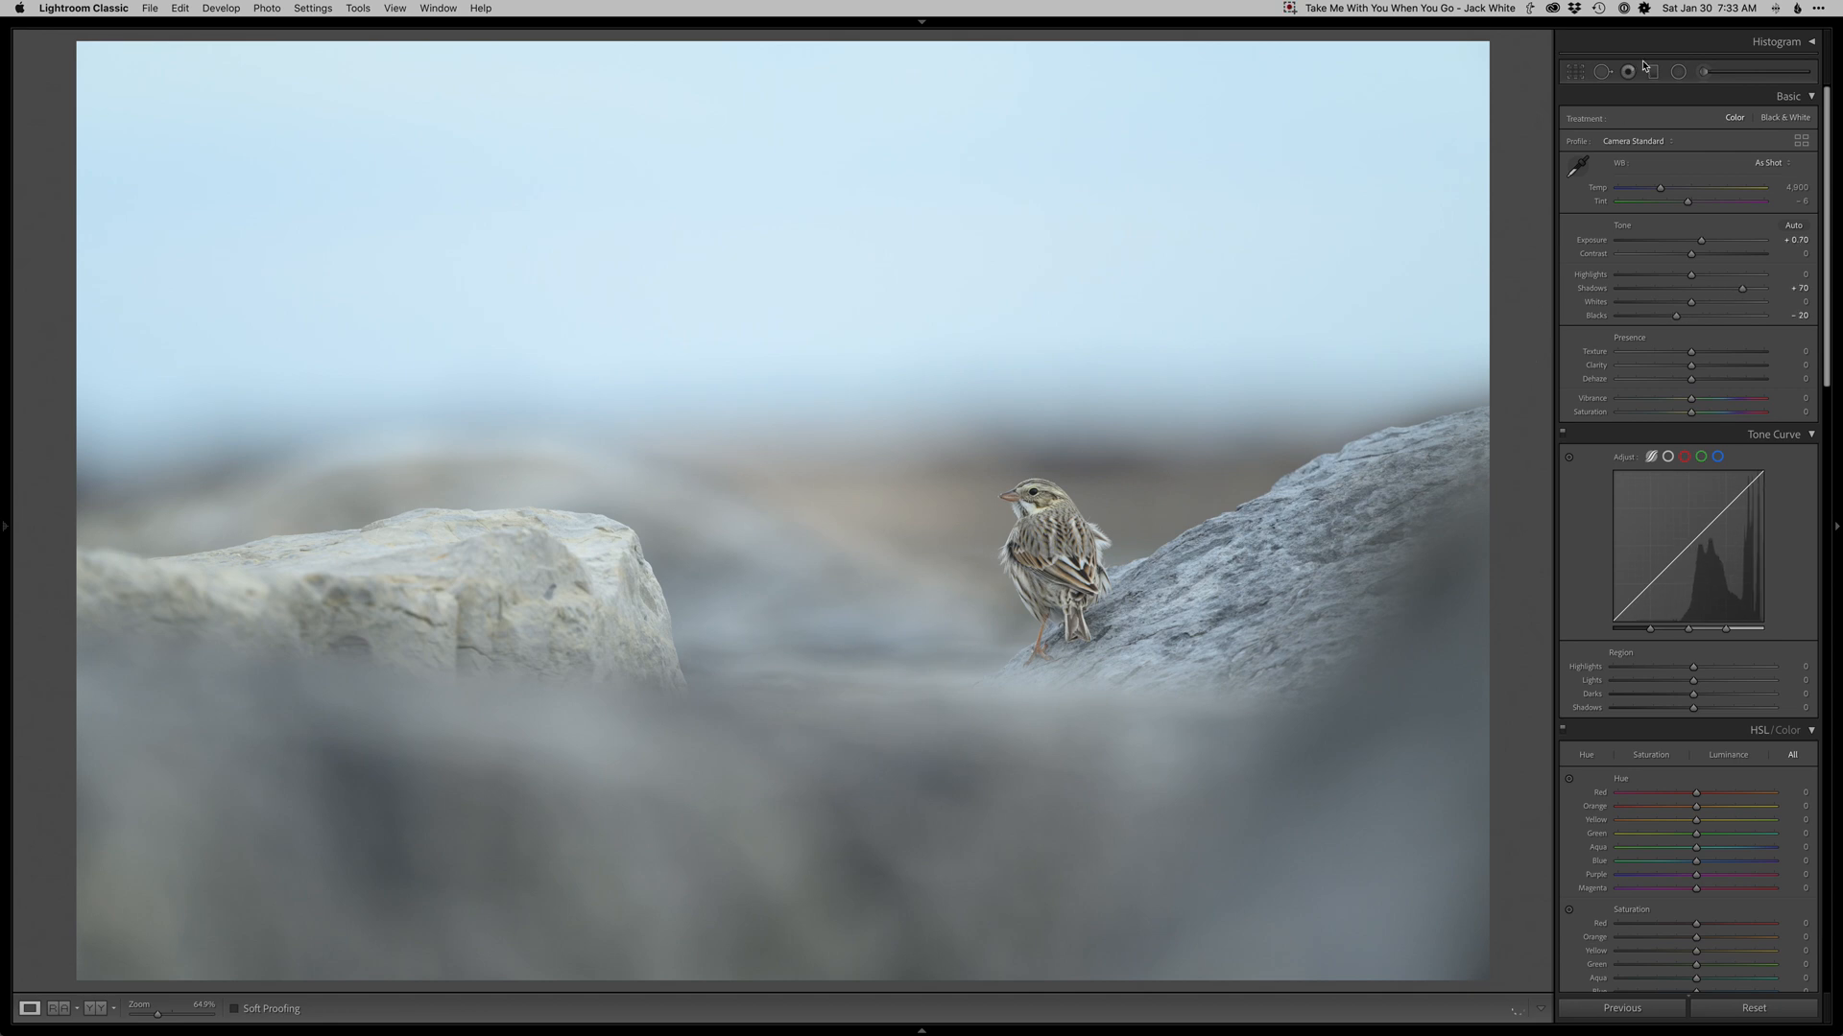
Set the white balance to temperature 5,300 and tint +3, and deepen the blacks to -40.
{"action": "left_click", "coordinate": [1644, 8]}
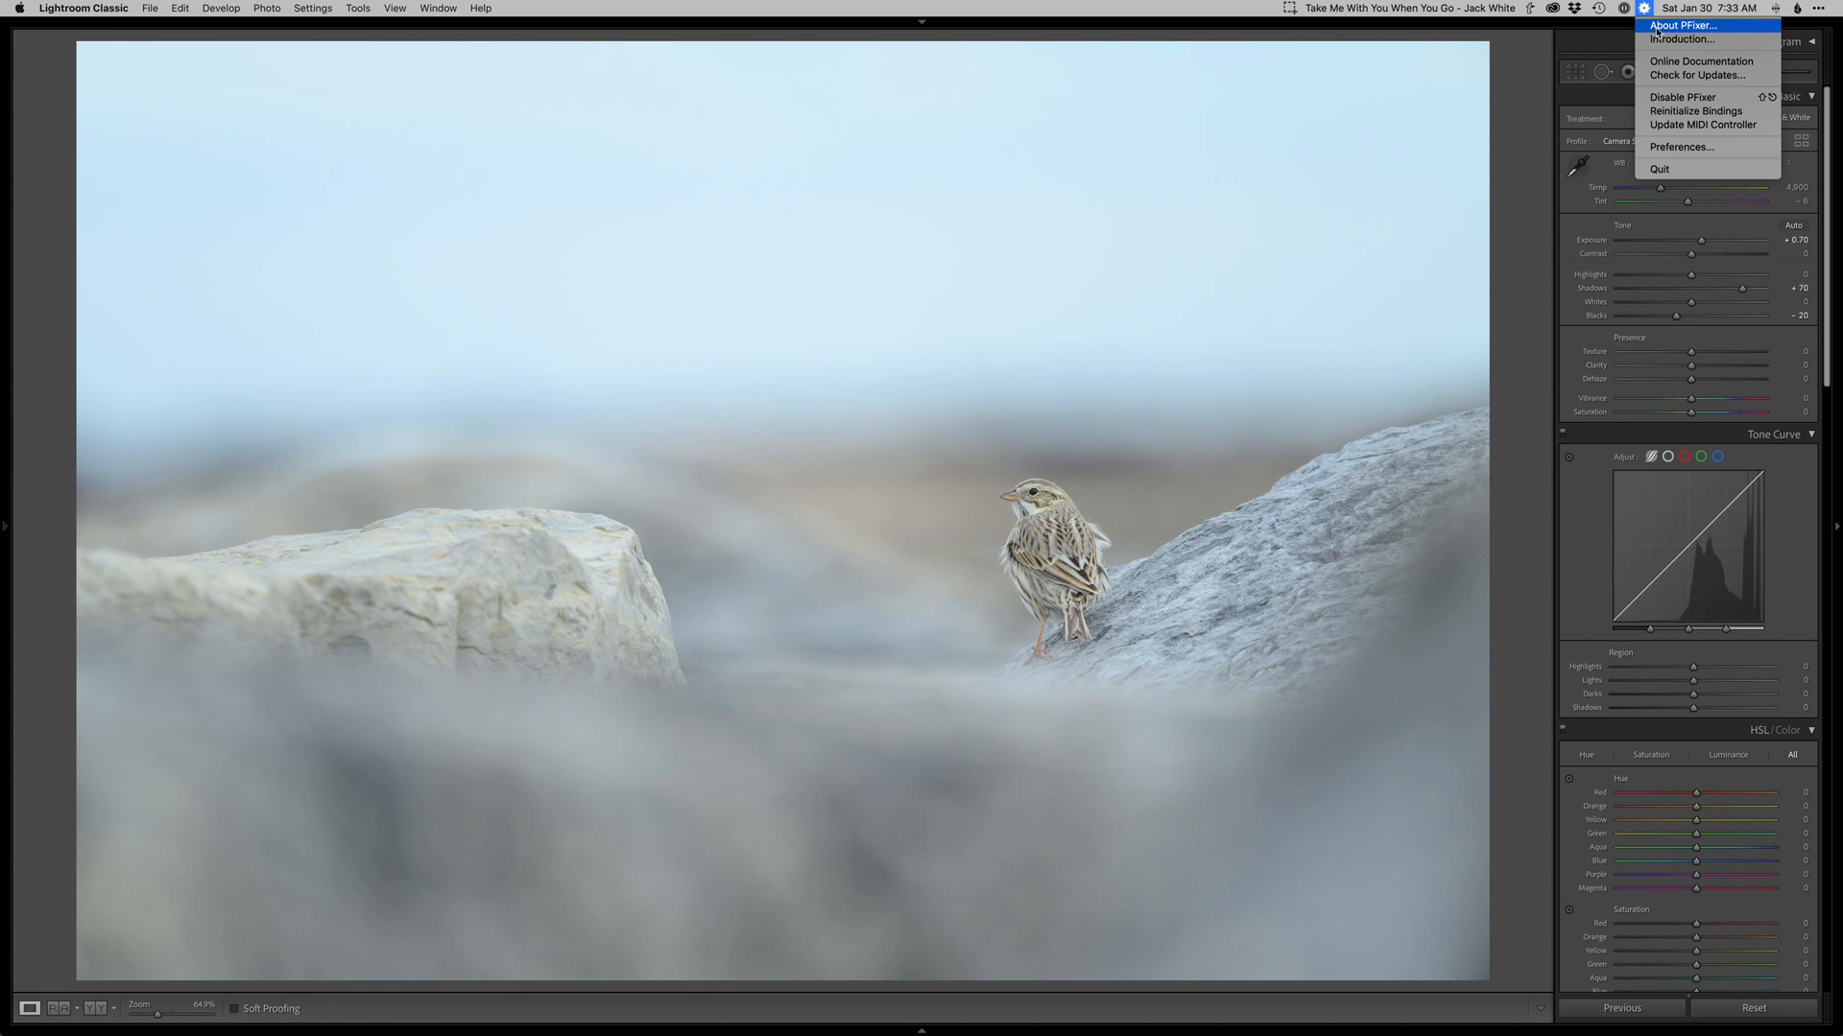
{"action": "left_click", "coordinate": [1506, 337]}
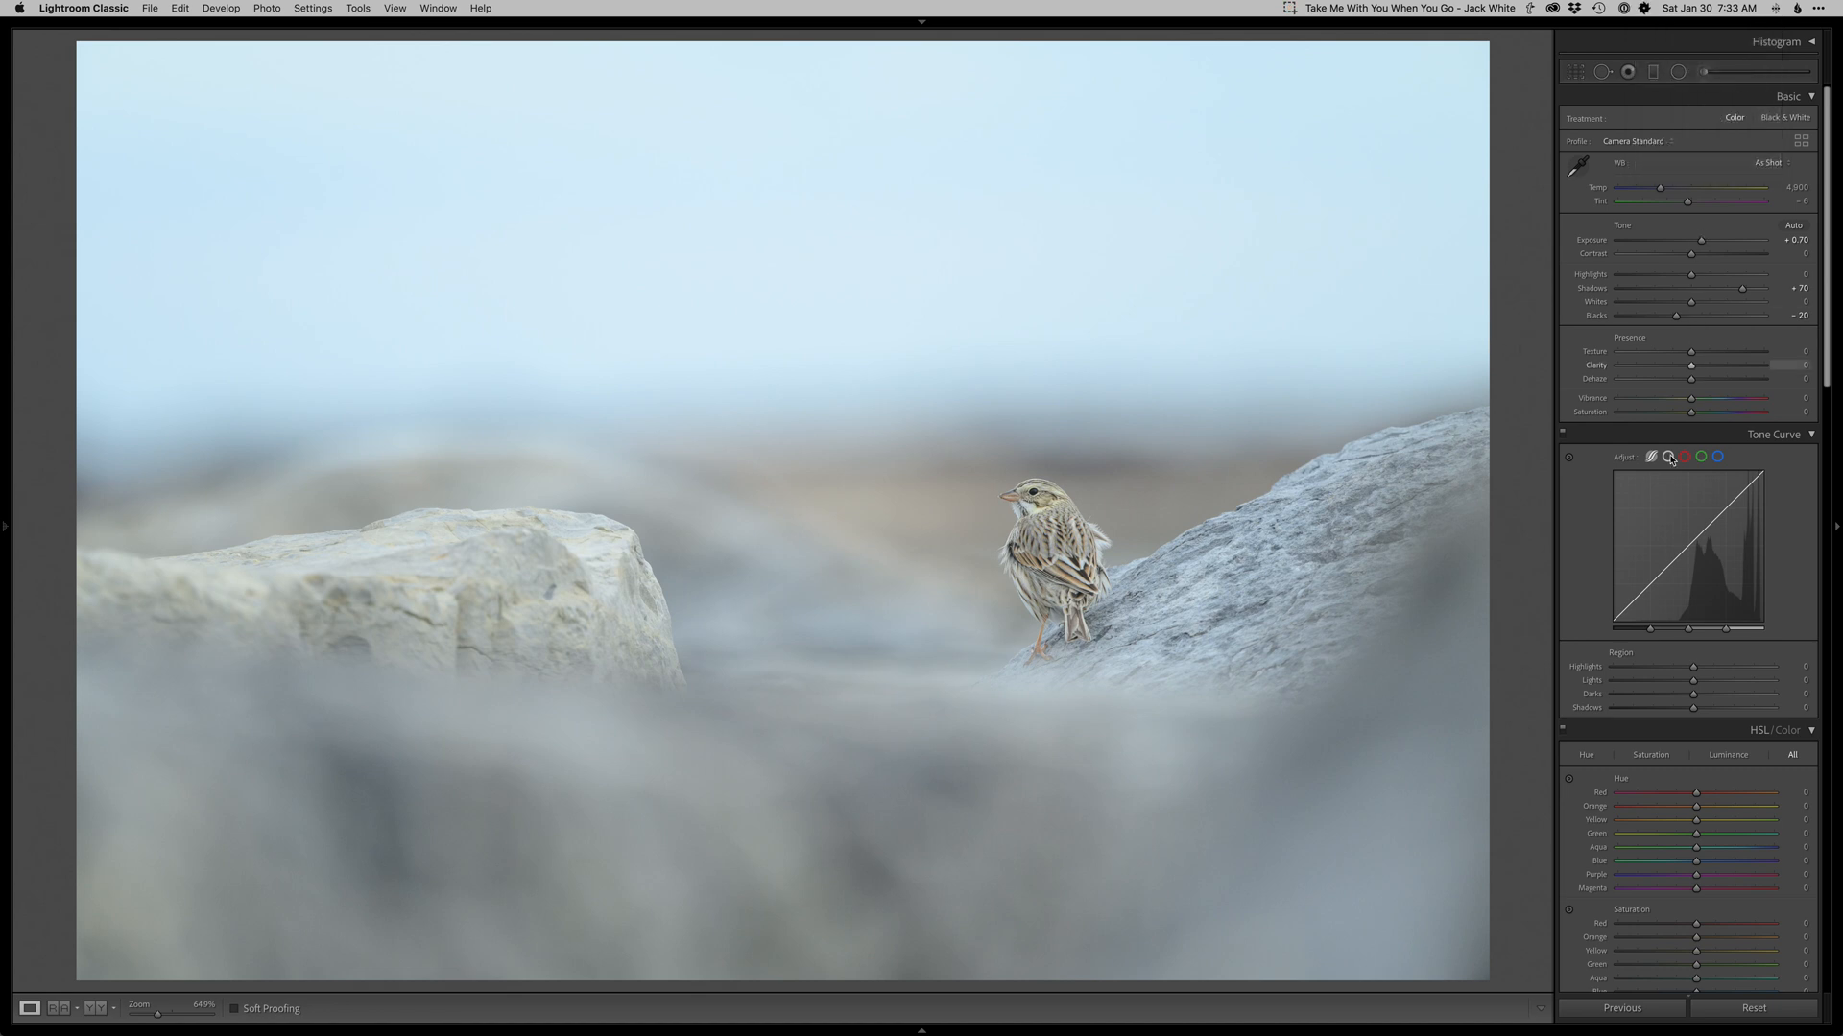
{"action": "scroll", "coordinate": [1521, 493], "scroll_direction": "down", "scroll_amount": 1}
{"action": "scroll", "coordinate": [1514, 430], "scroll_direction": "down", "scroll_amount": 1}
{"action": "scroll", "coordinate": [1515, 431], "scroll_direction": "up", "scroll_amount": 1}
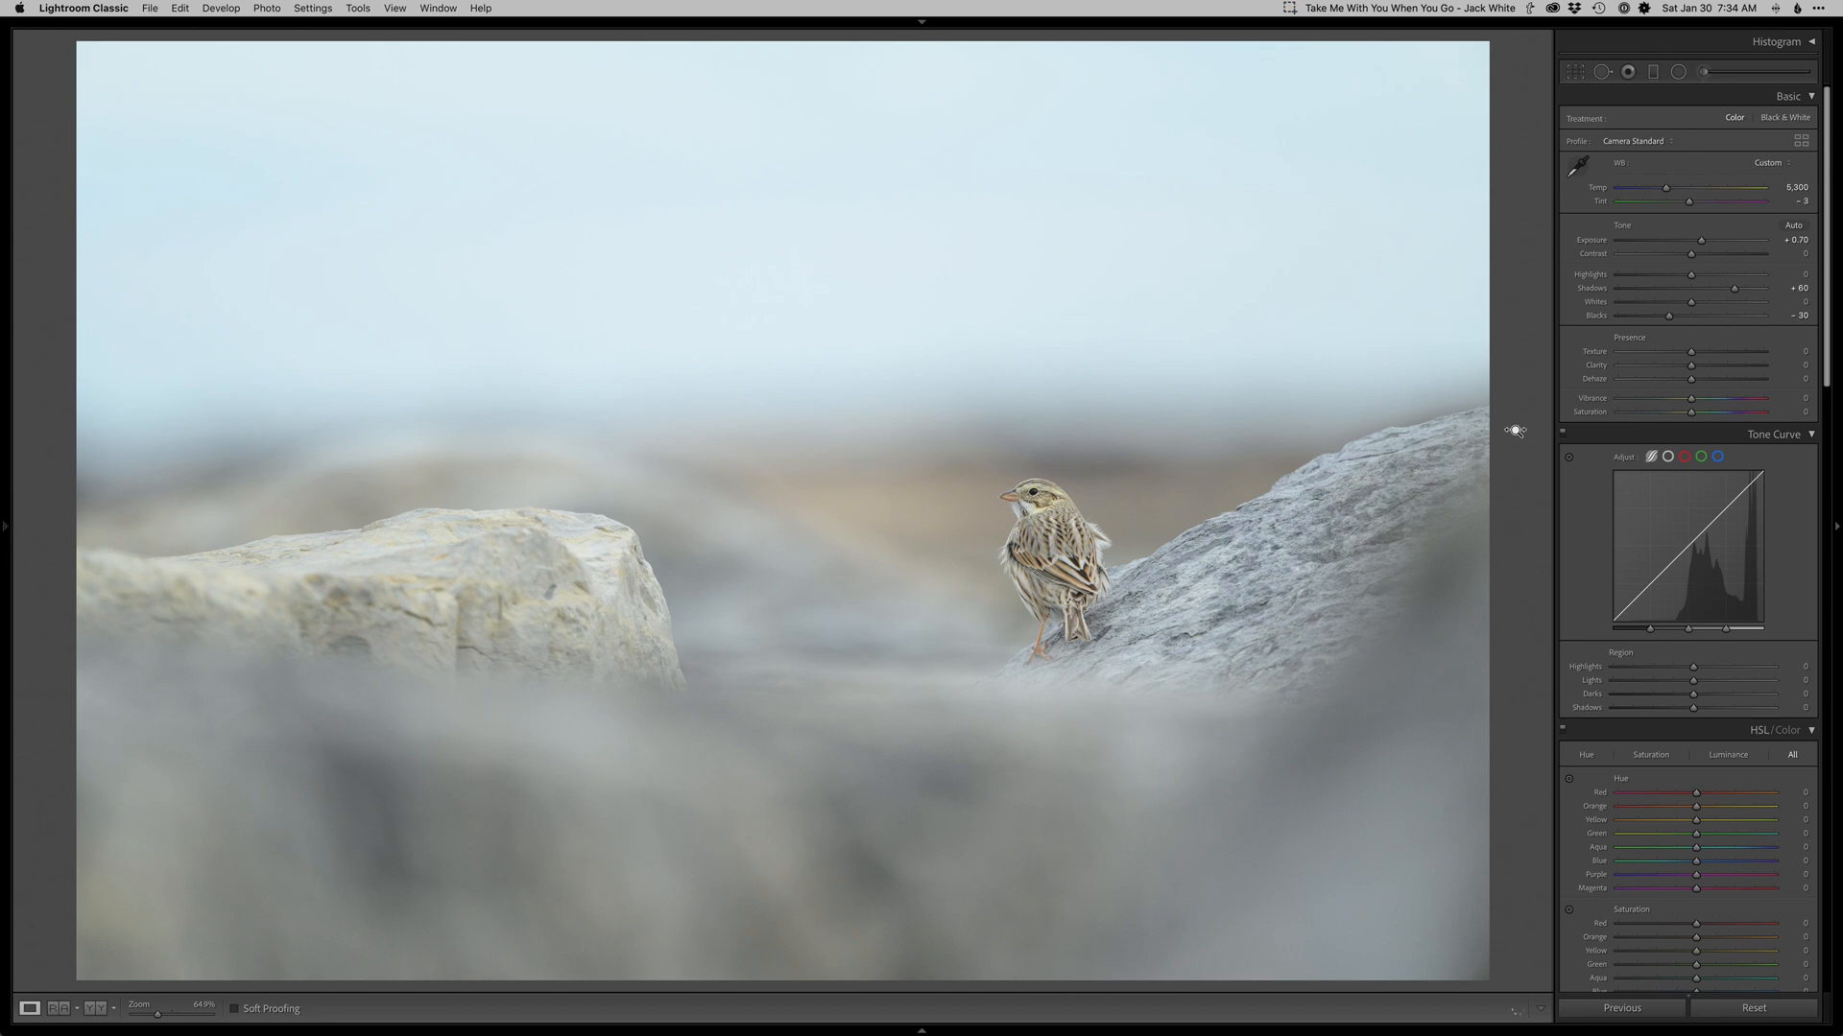
{"action": "key", "text": "minus"}
{"action": "key", "text": "minus"}
Crop the photo, rotating it about 0.50° and tightening the frame around the bird.
{"action": "key", "text": "r"}
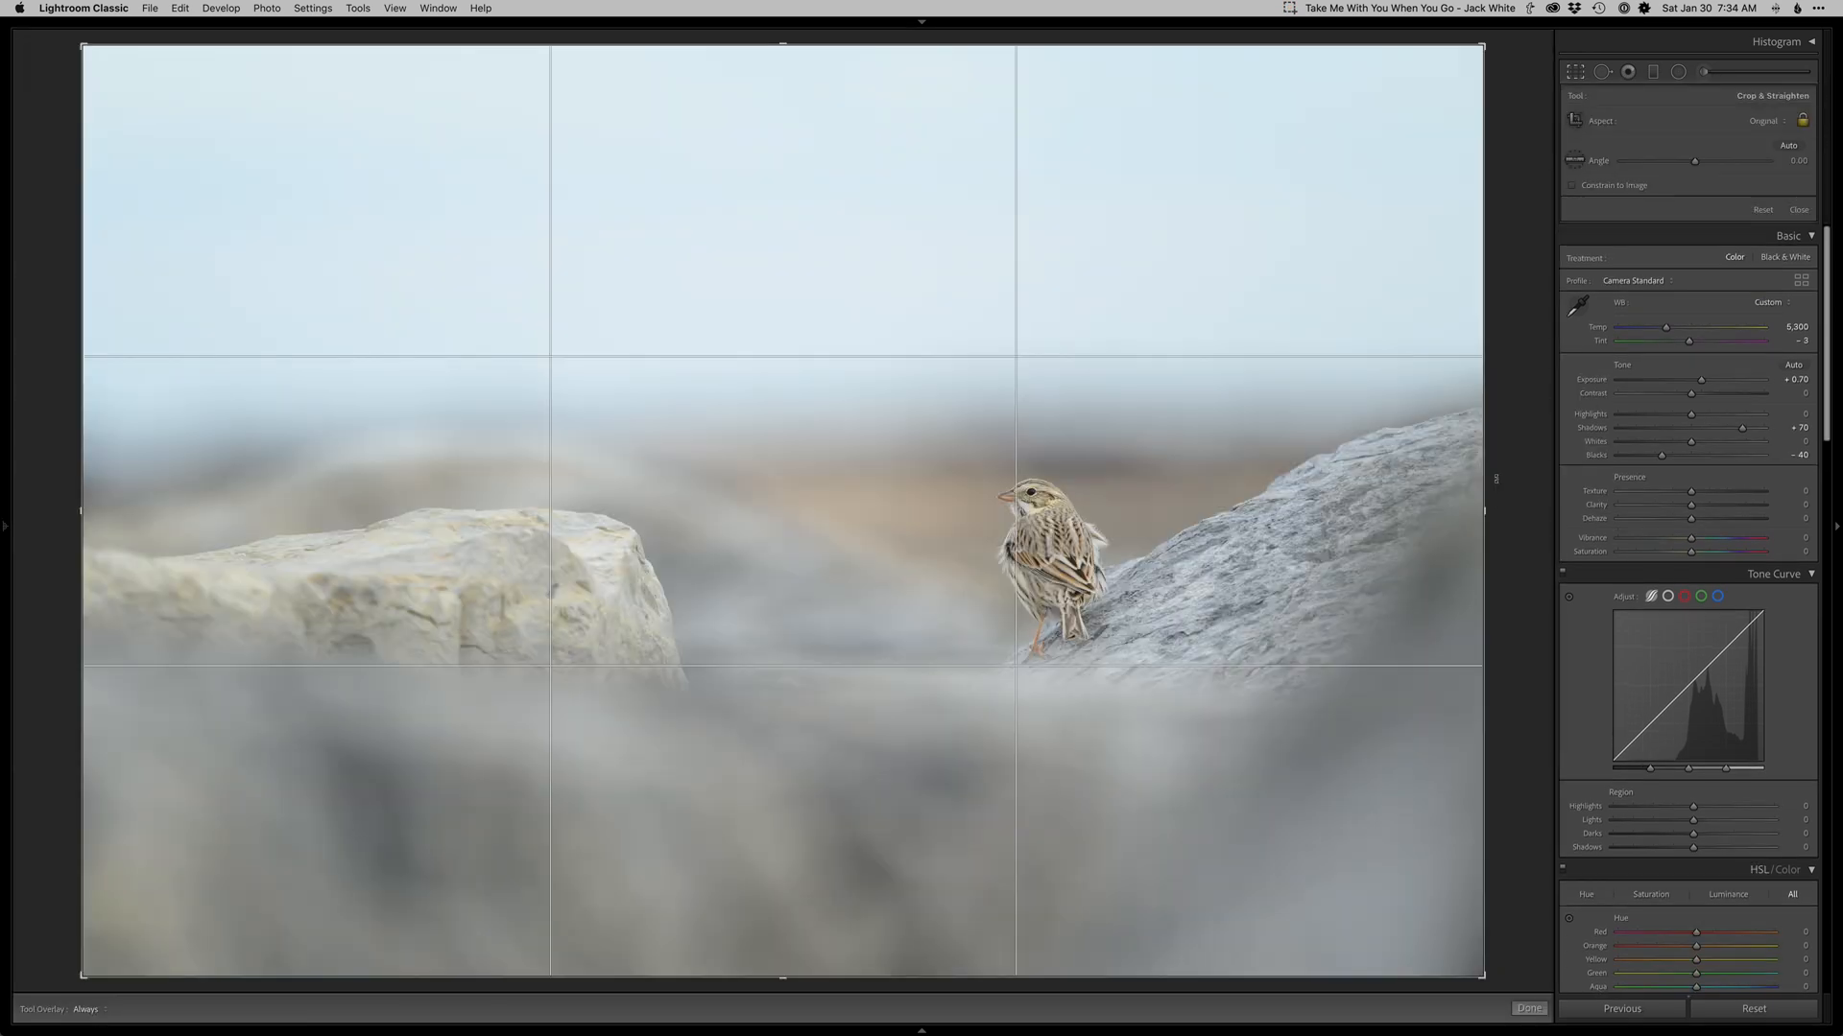
{"action": "left_click_drag", "start_coordinate": [1500, 476], "coordinate": [1393, 495]}
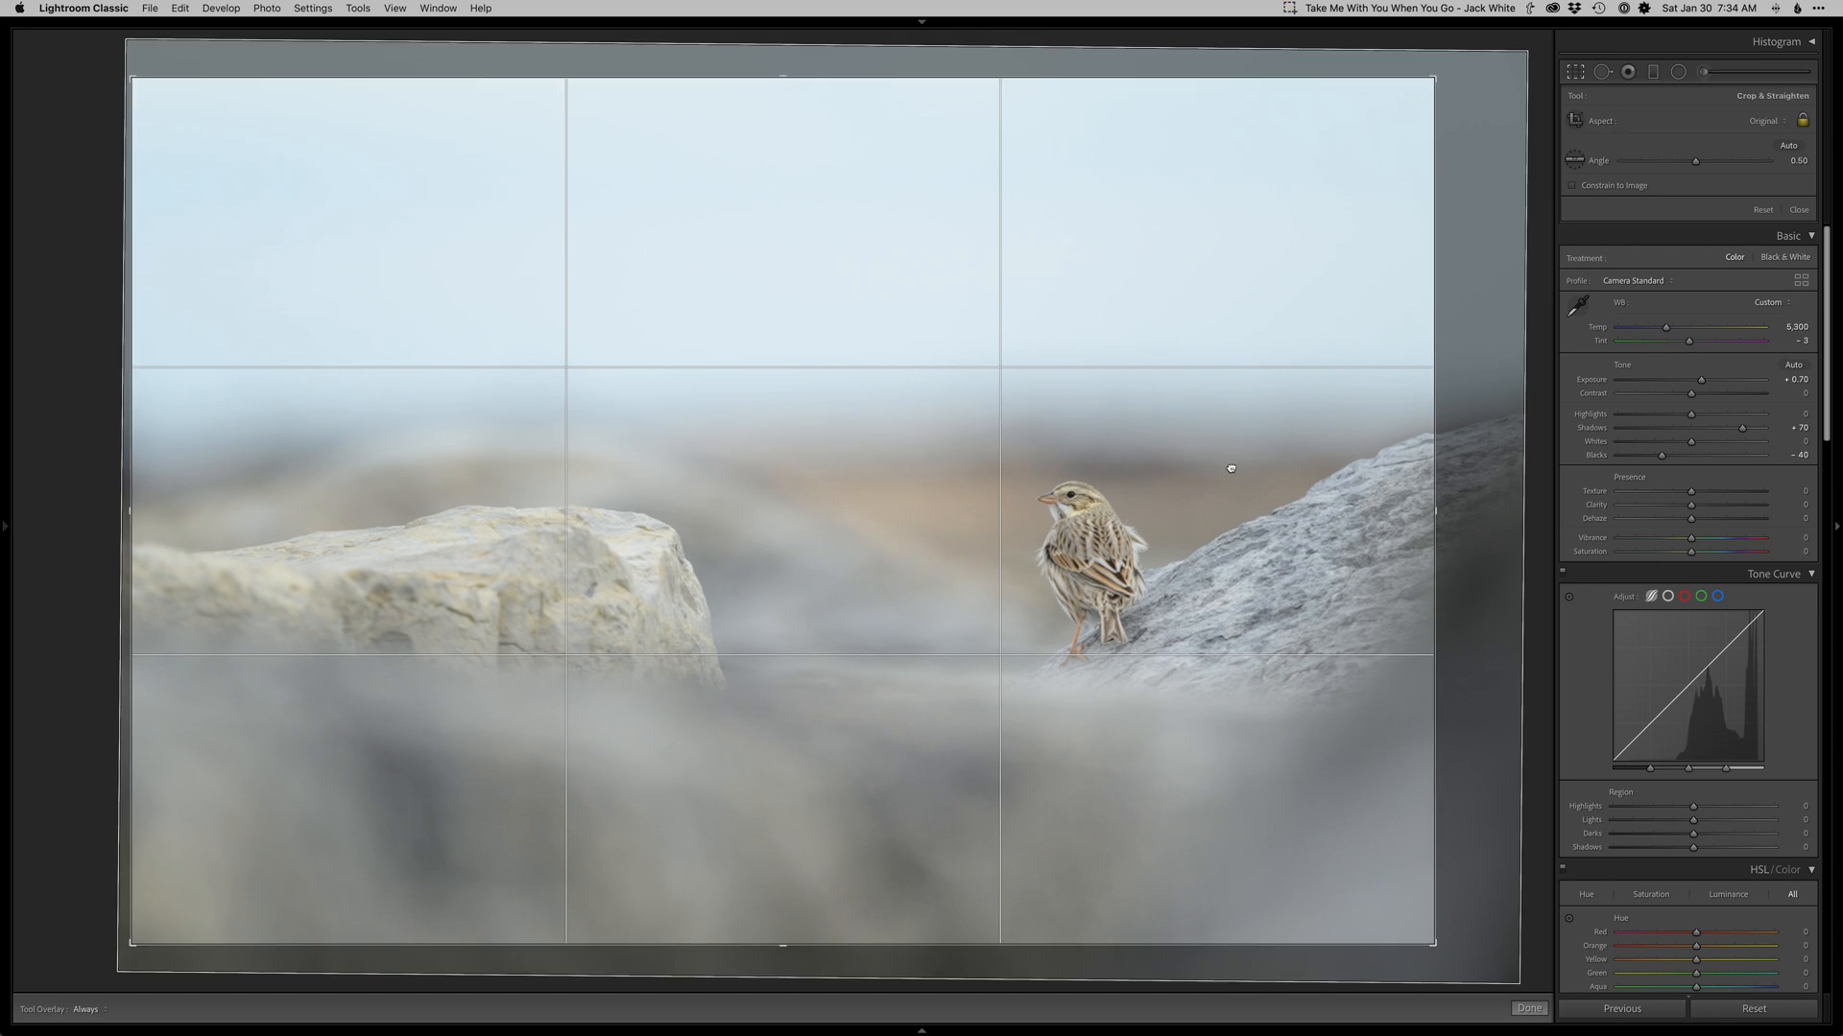
{"action": "key", "text": "Return"}
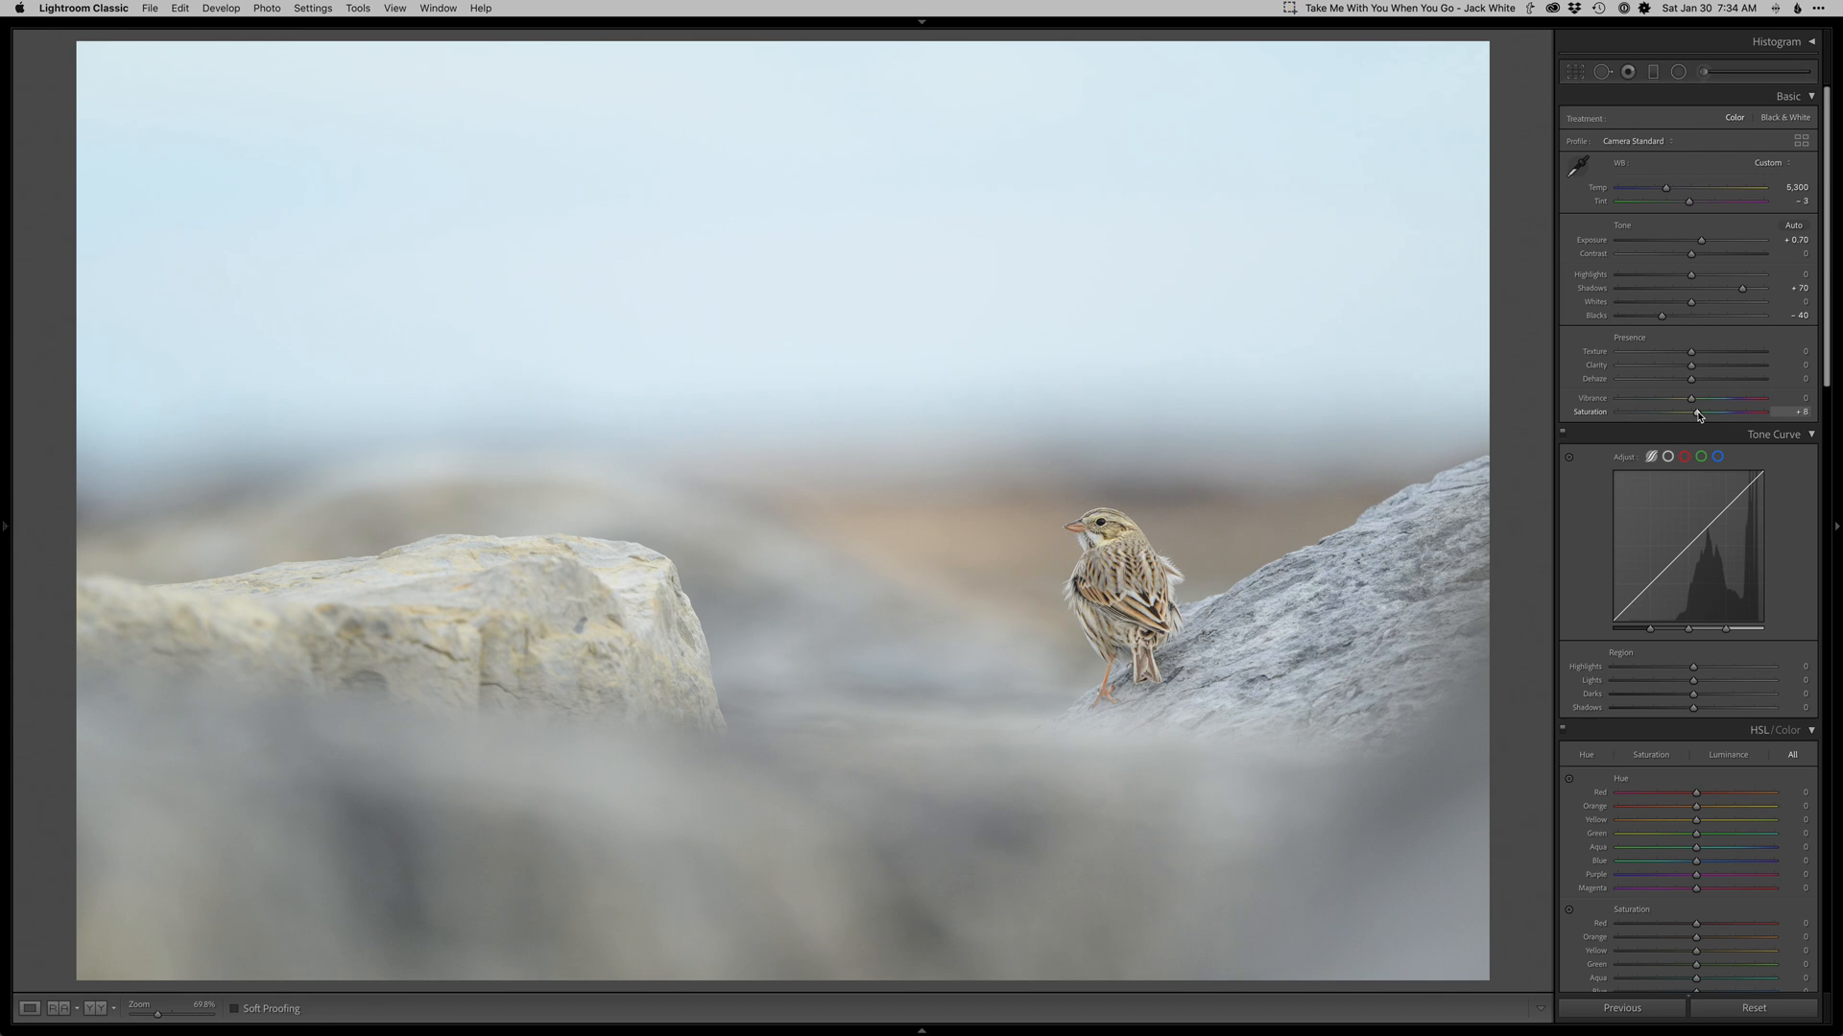
Draw a graduated filter across the horizon band above the bird.
{"action": "key", "text": "m"}
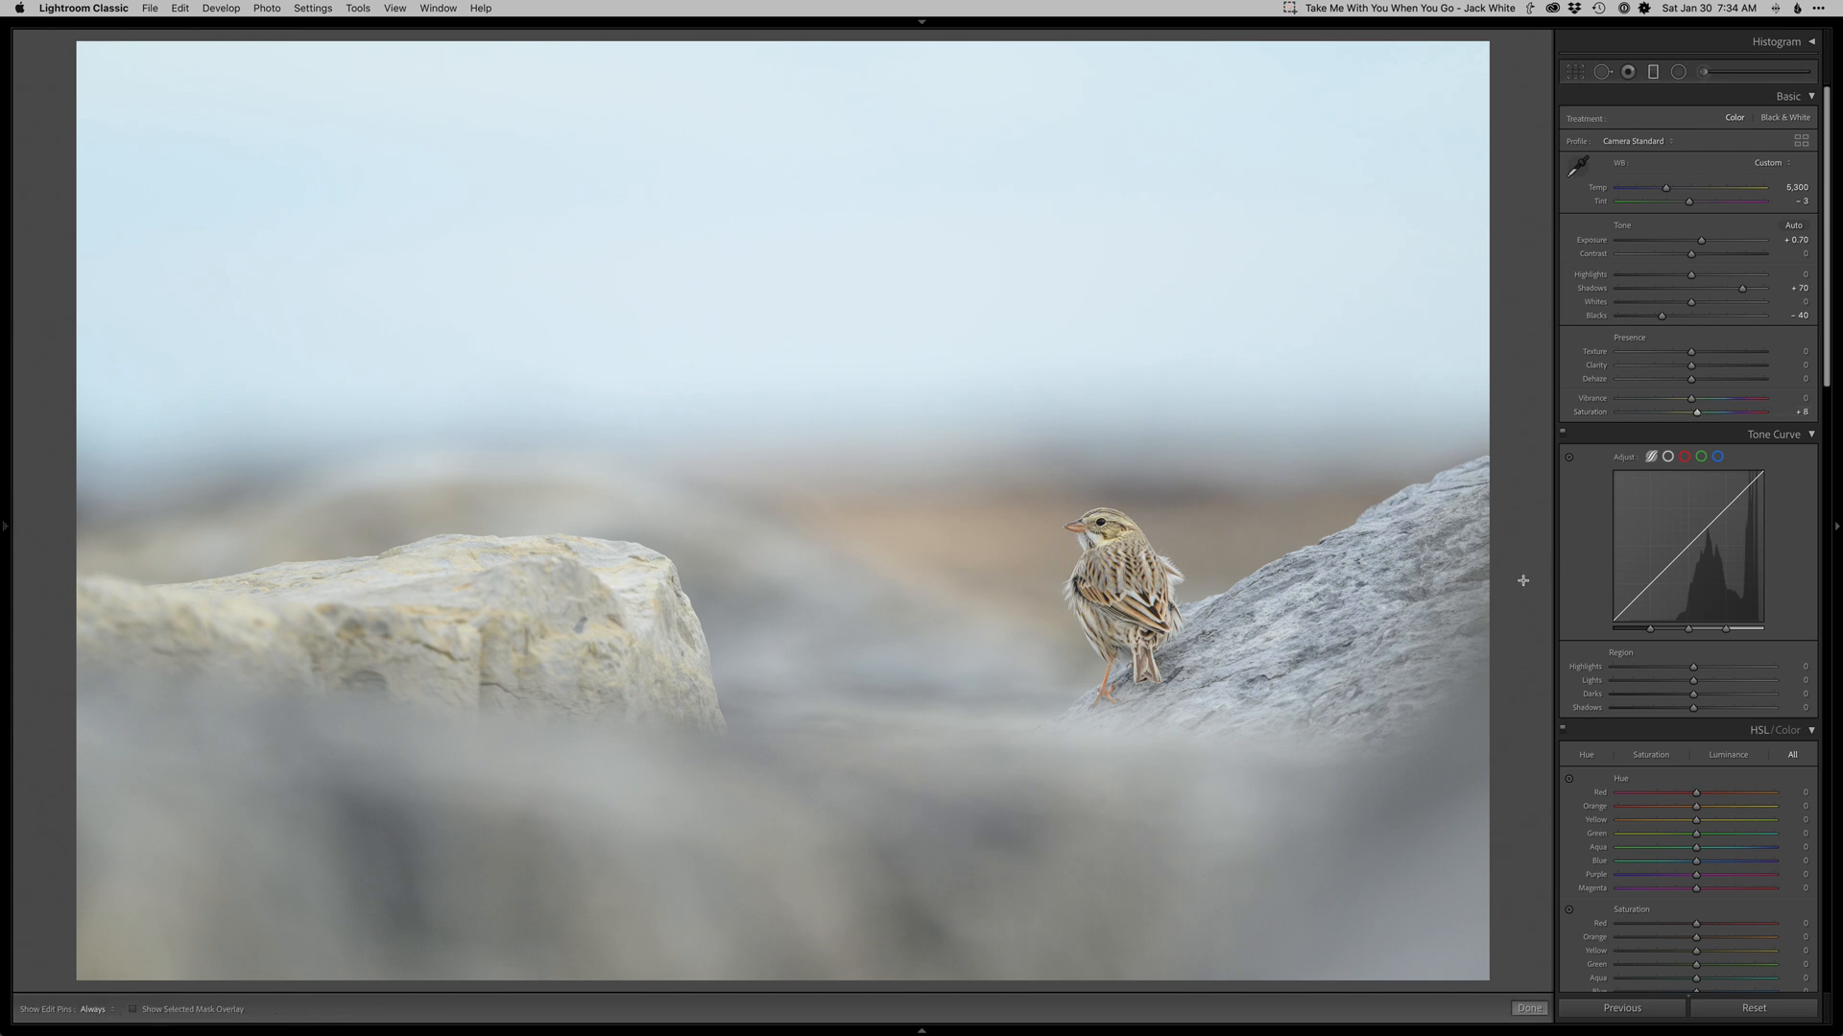
{"action": "left_click_drag", "start_coordinate": [997, 356], "coordinate": [998, 509]}
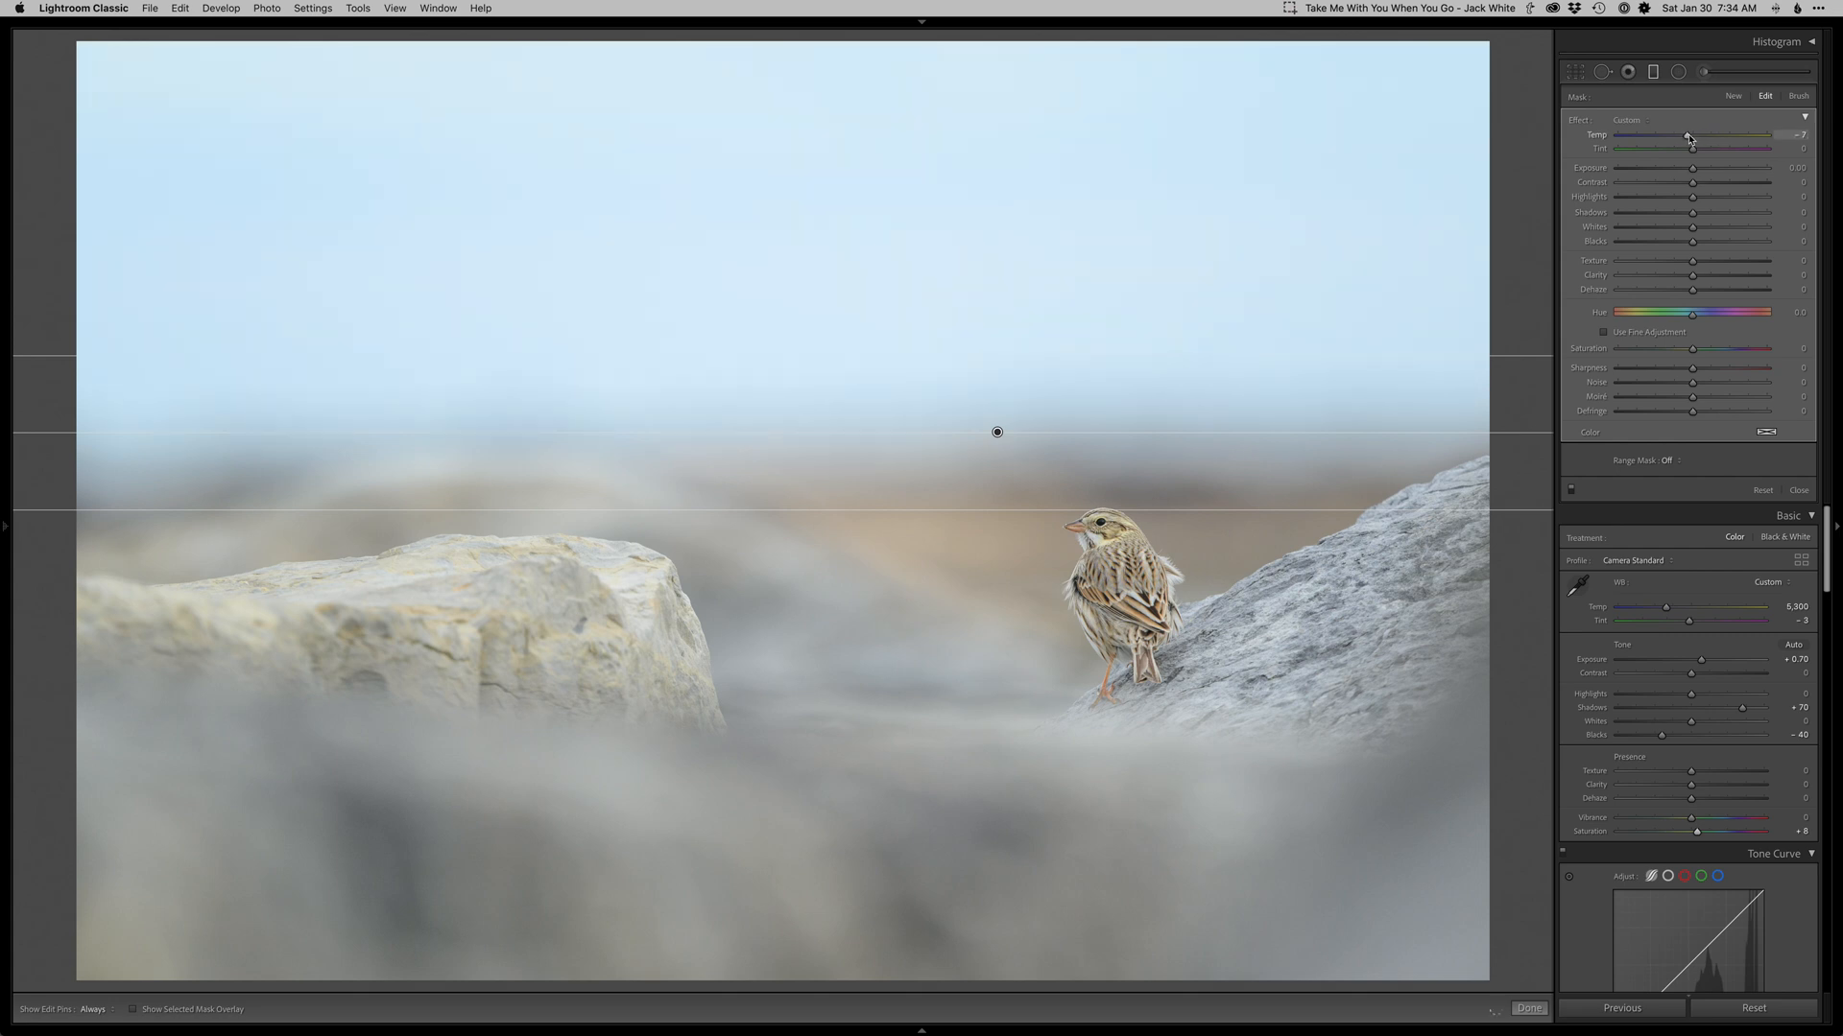
{"action": "key", "text": "m"}
{"action": "key", "text": "m"}
{"action": "left_click_drag", "start_coordinate": [975, 764], "coordinate": [974, 569]}
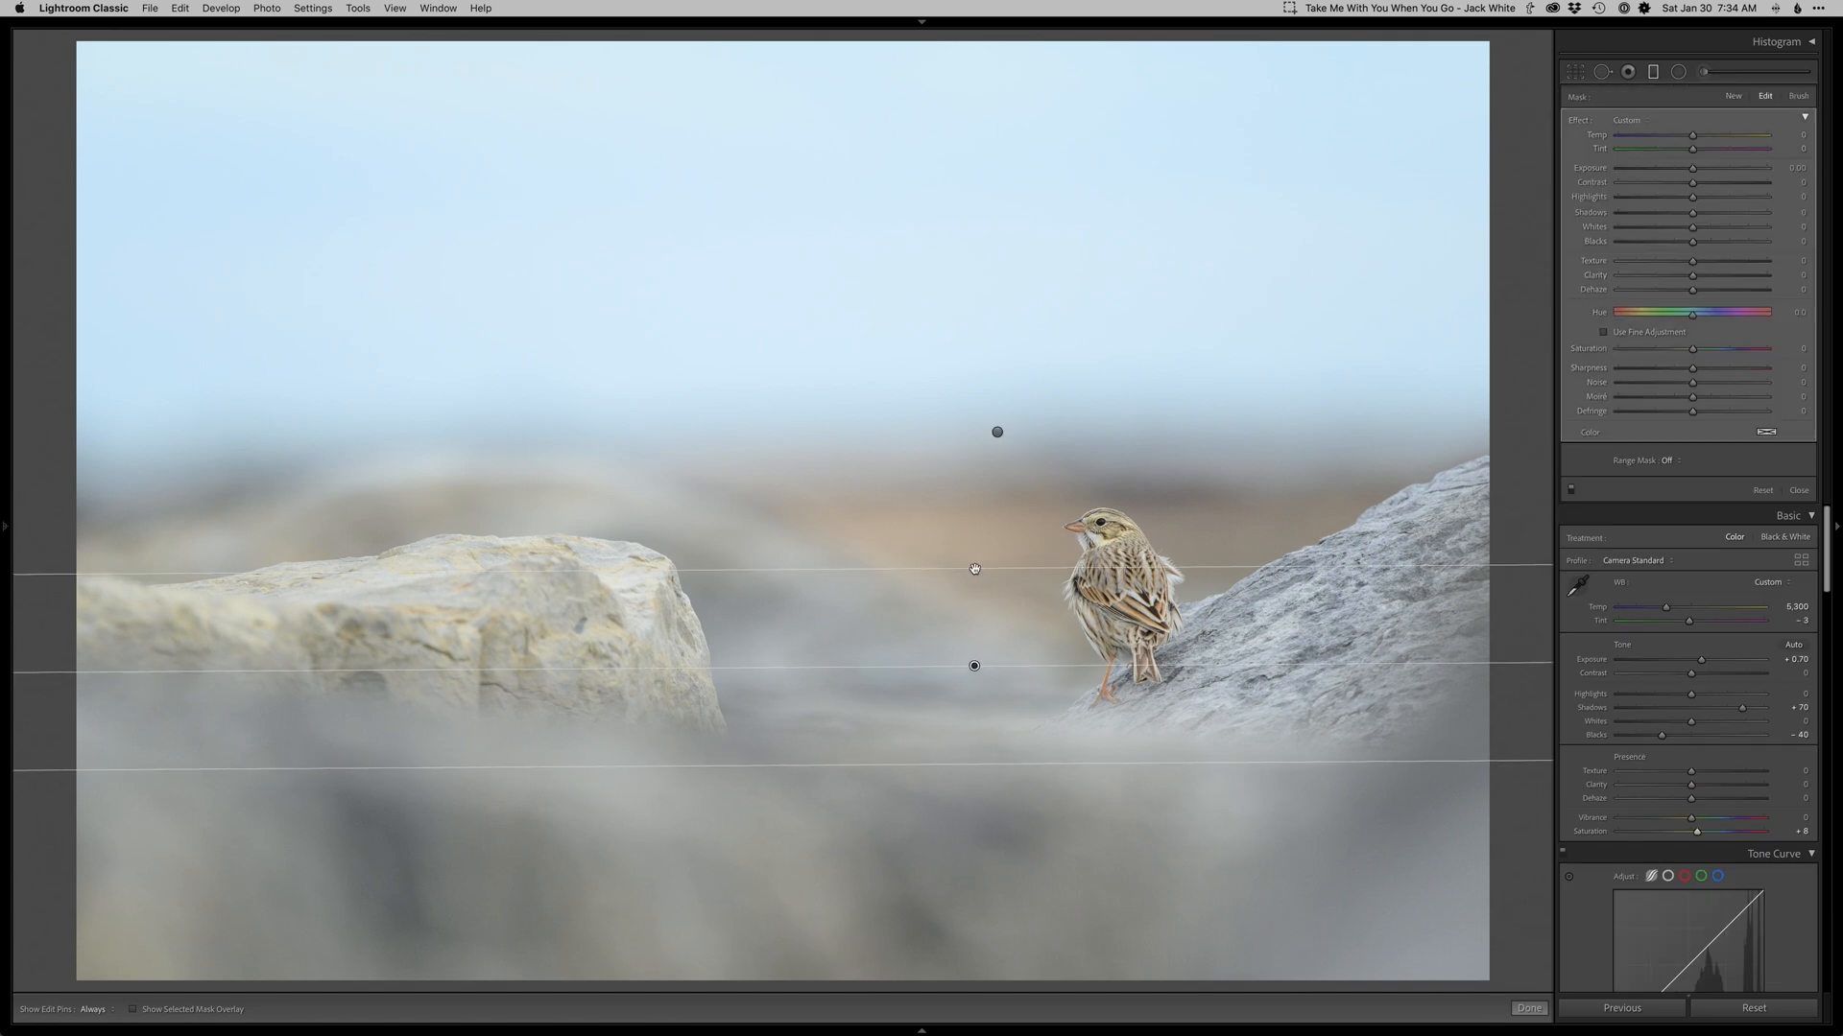
{"action": "key", "text": "Delete"}
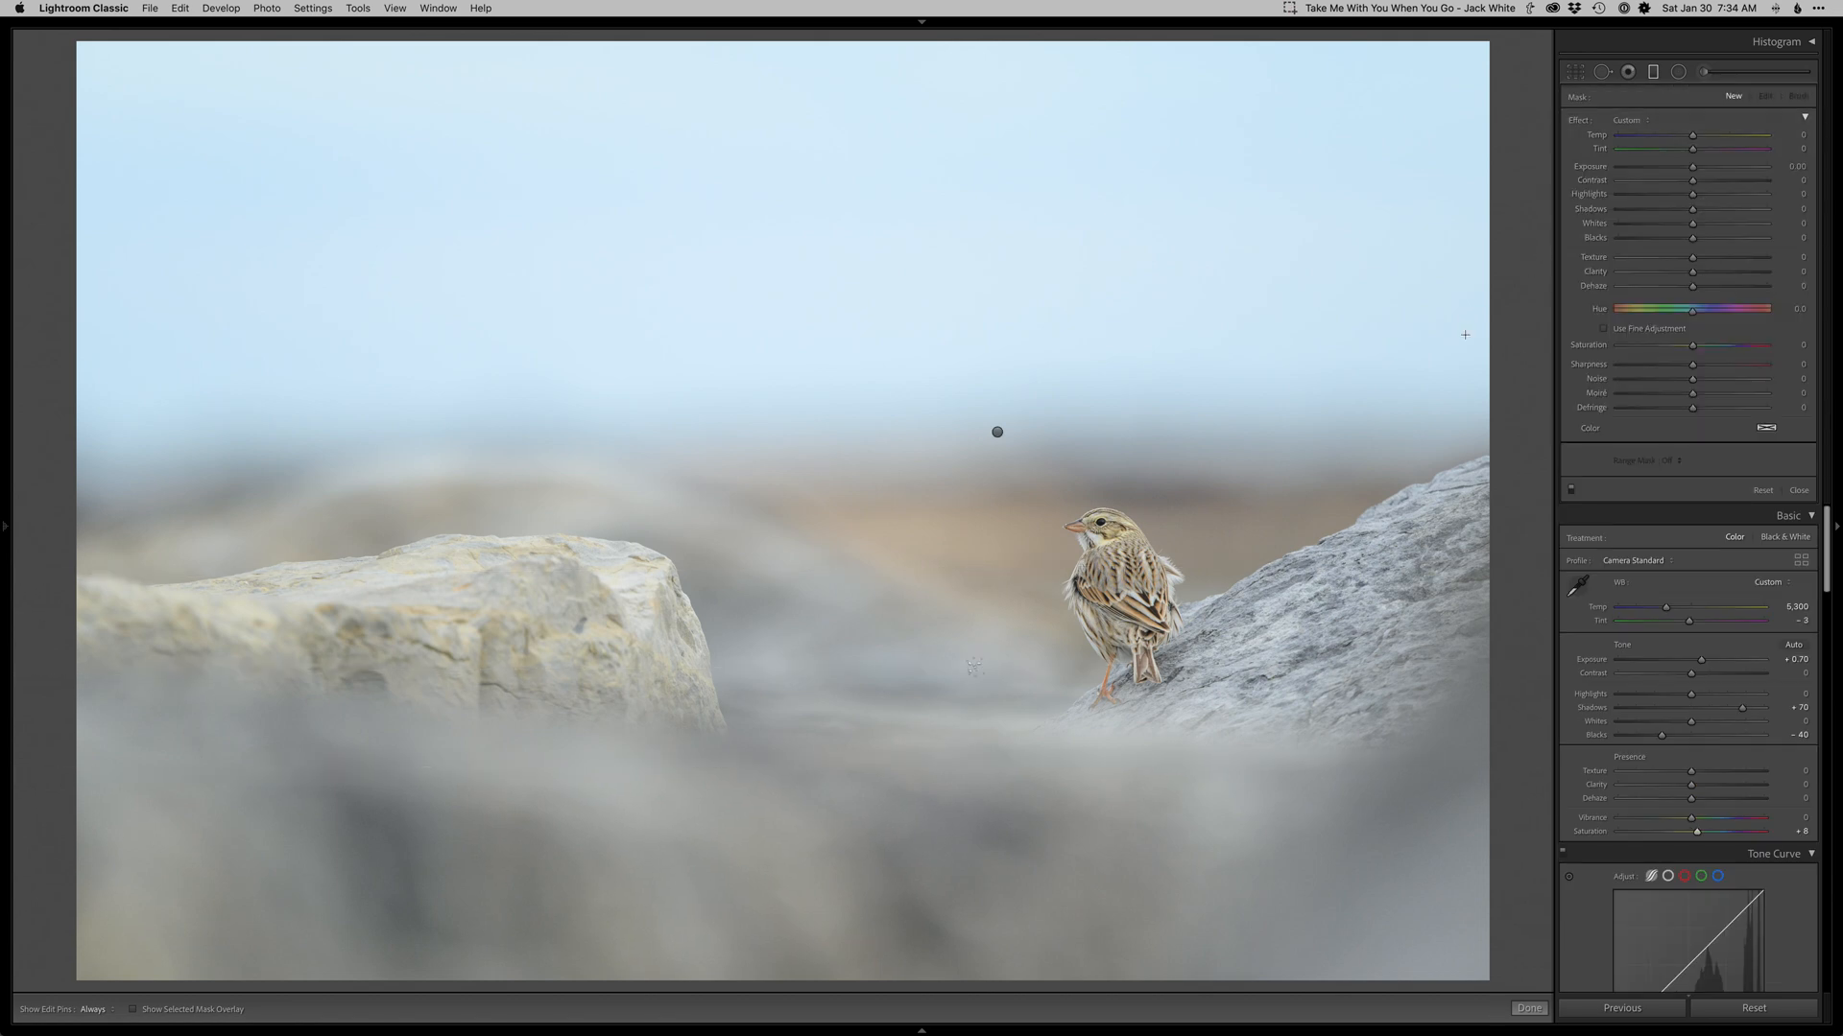
{"action": "key", "text": "m"}
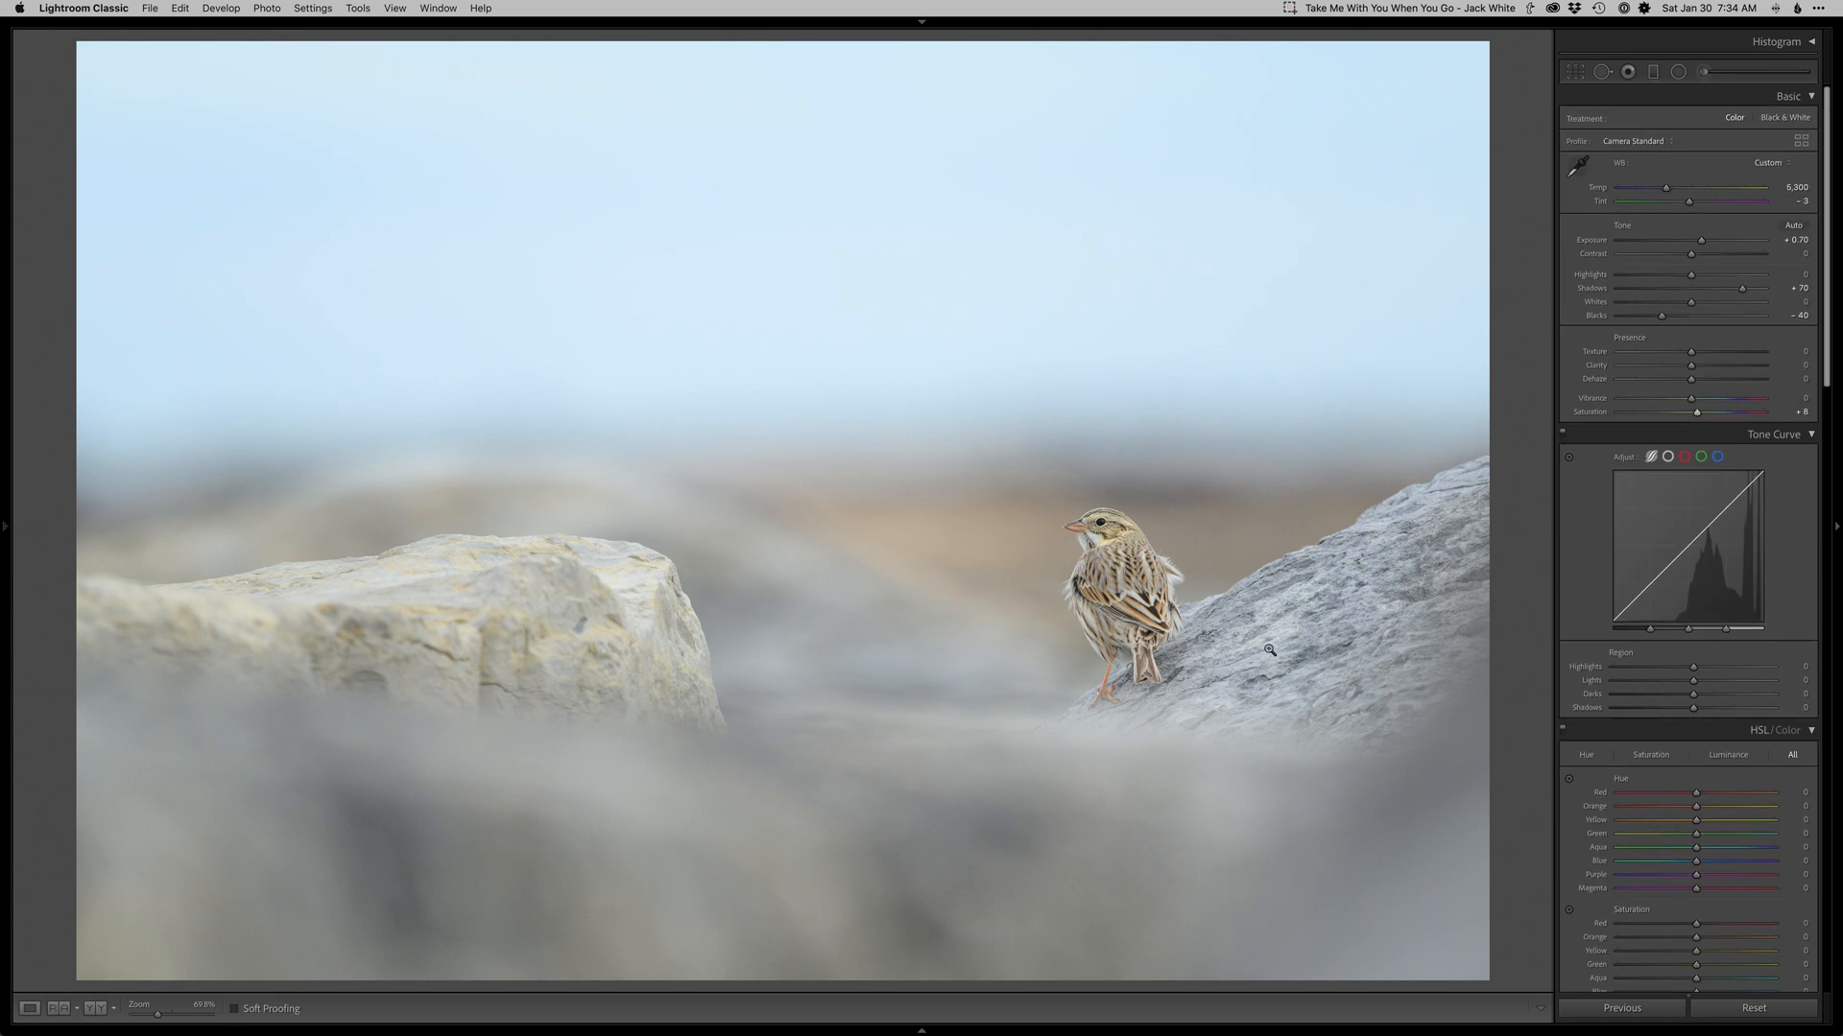
Send the photo to Photoshop for editing and switch to full screen mode.
{"action": "key", "text": "super+e"}
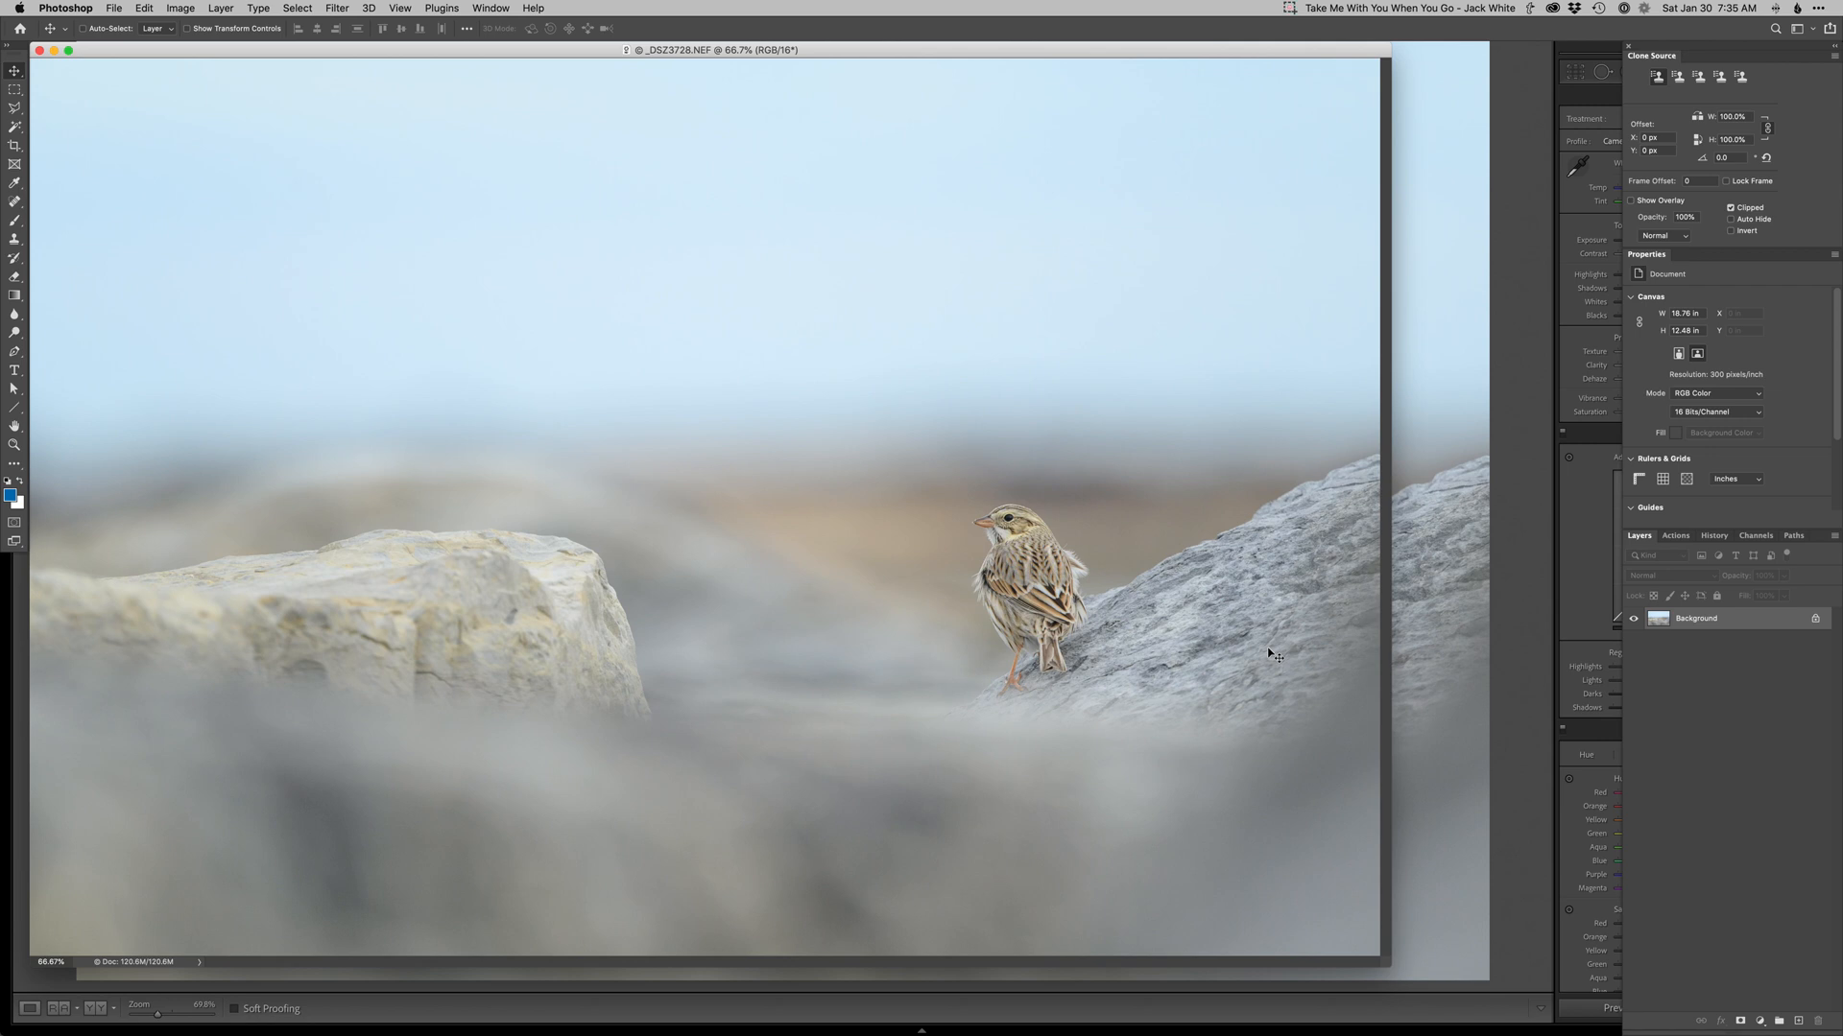
{"action": "key", "text": "f"}
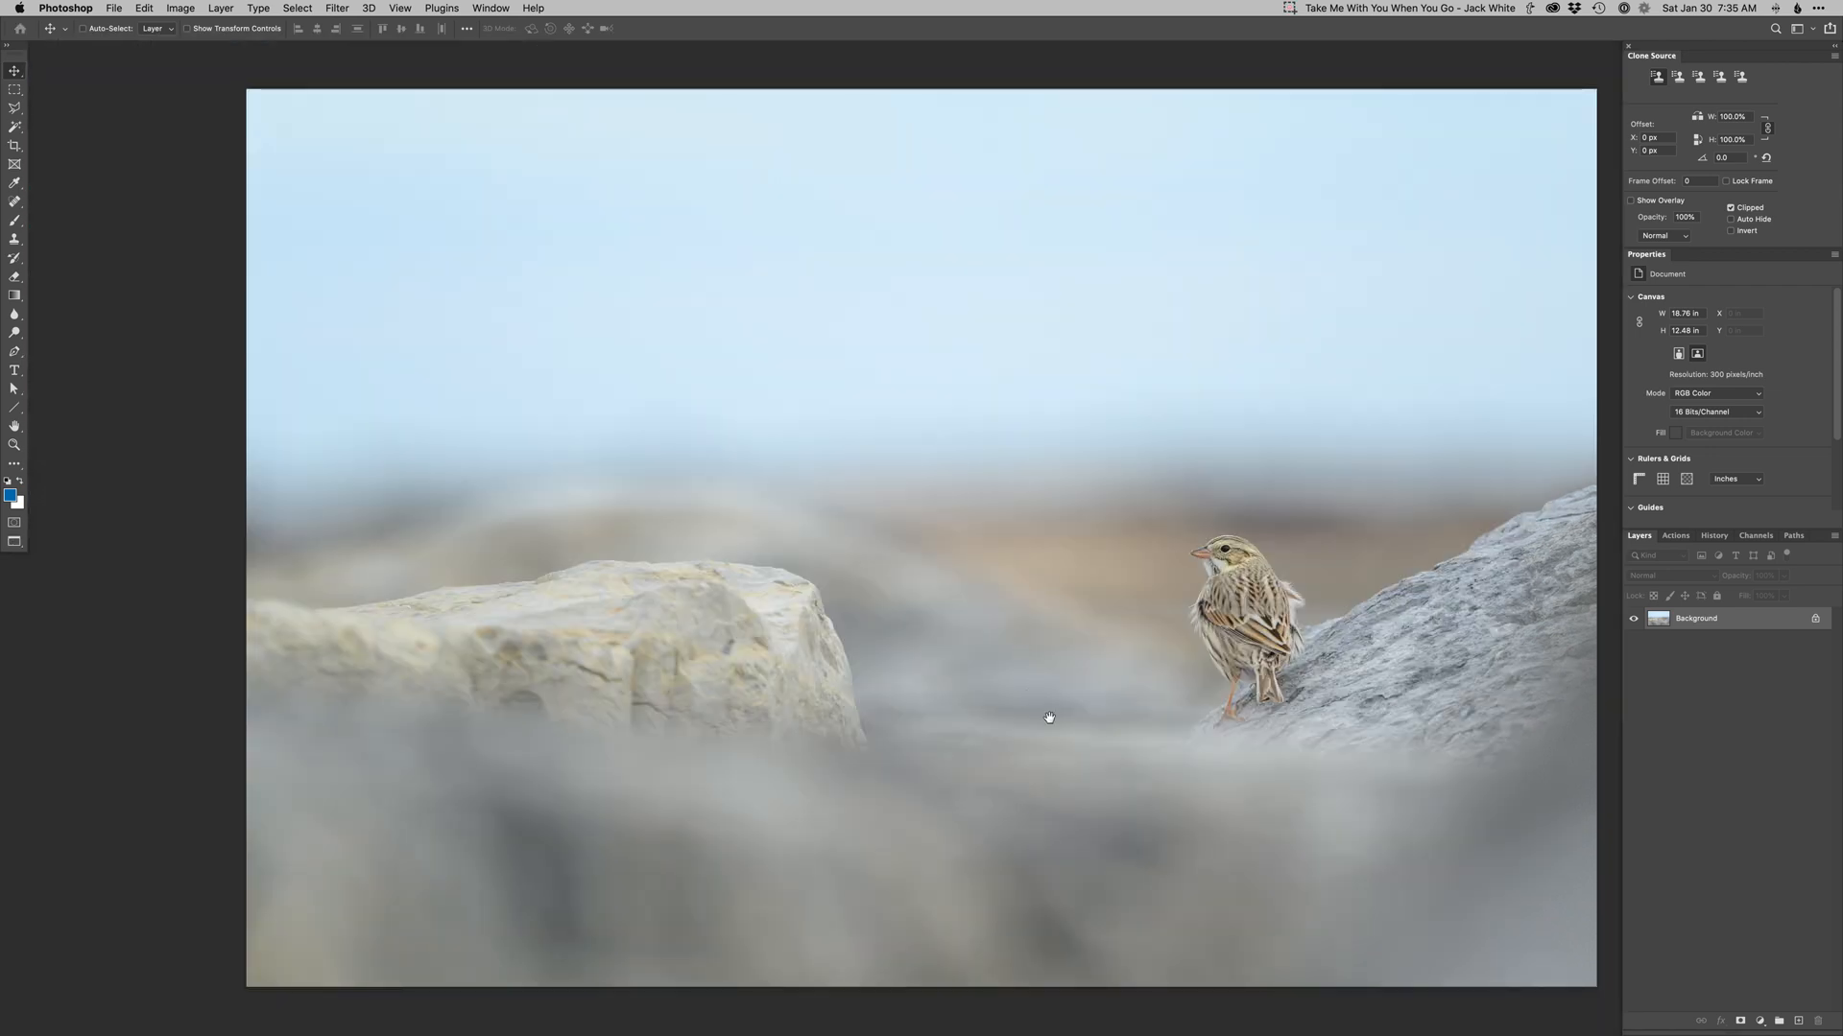
{"action": "left_click_drag", "start_coordinate": [1040, 716], "coordinate": [993, 680]}
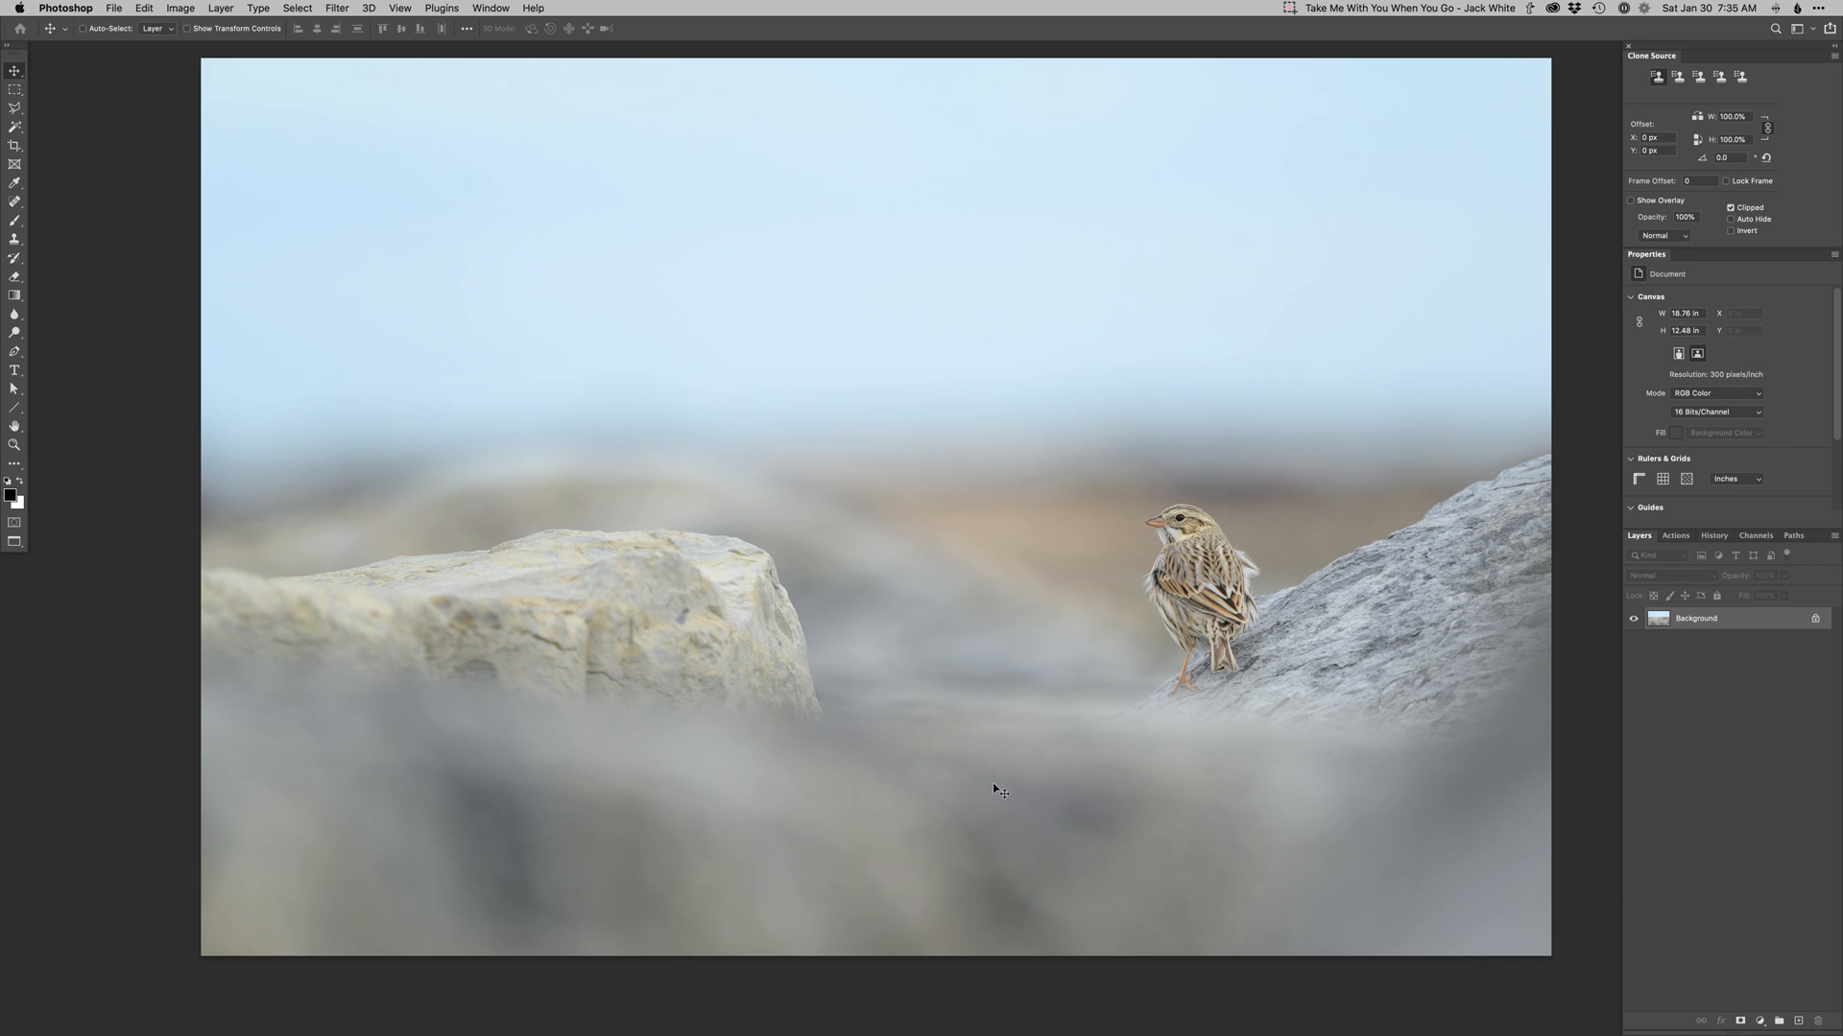
Add a Curves adjustment layer and bend its curve upward with two points to brighten the image.
{"action": "key", "text": "super+shift+m"}
{"action": "key", "text": "Return"}
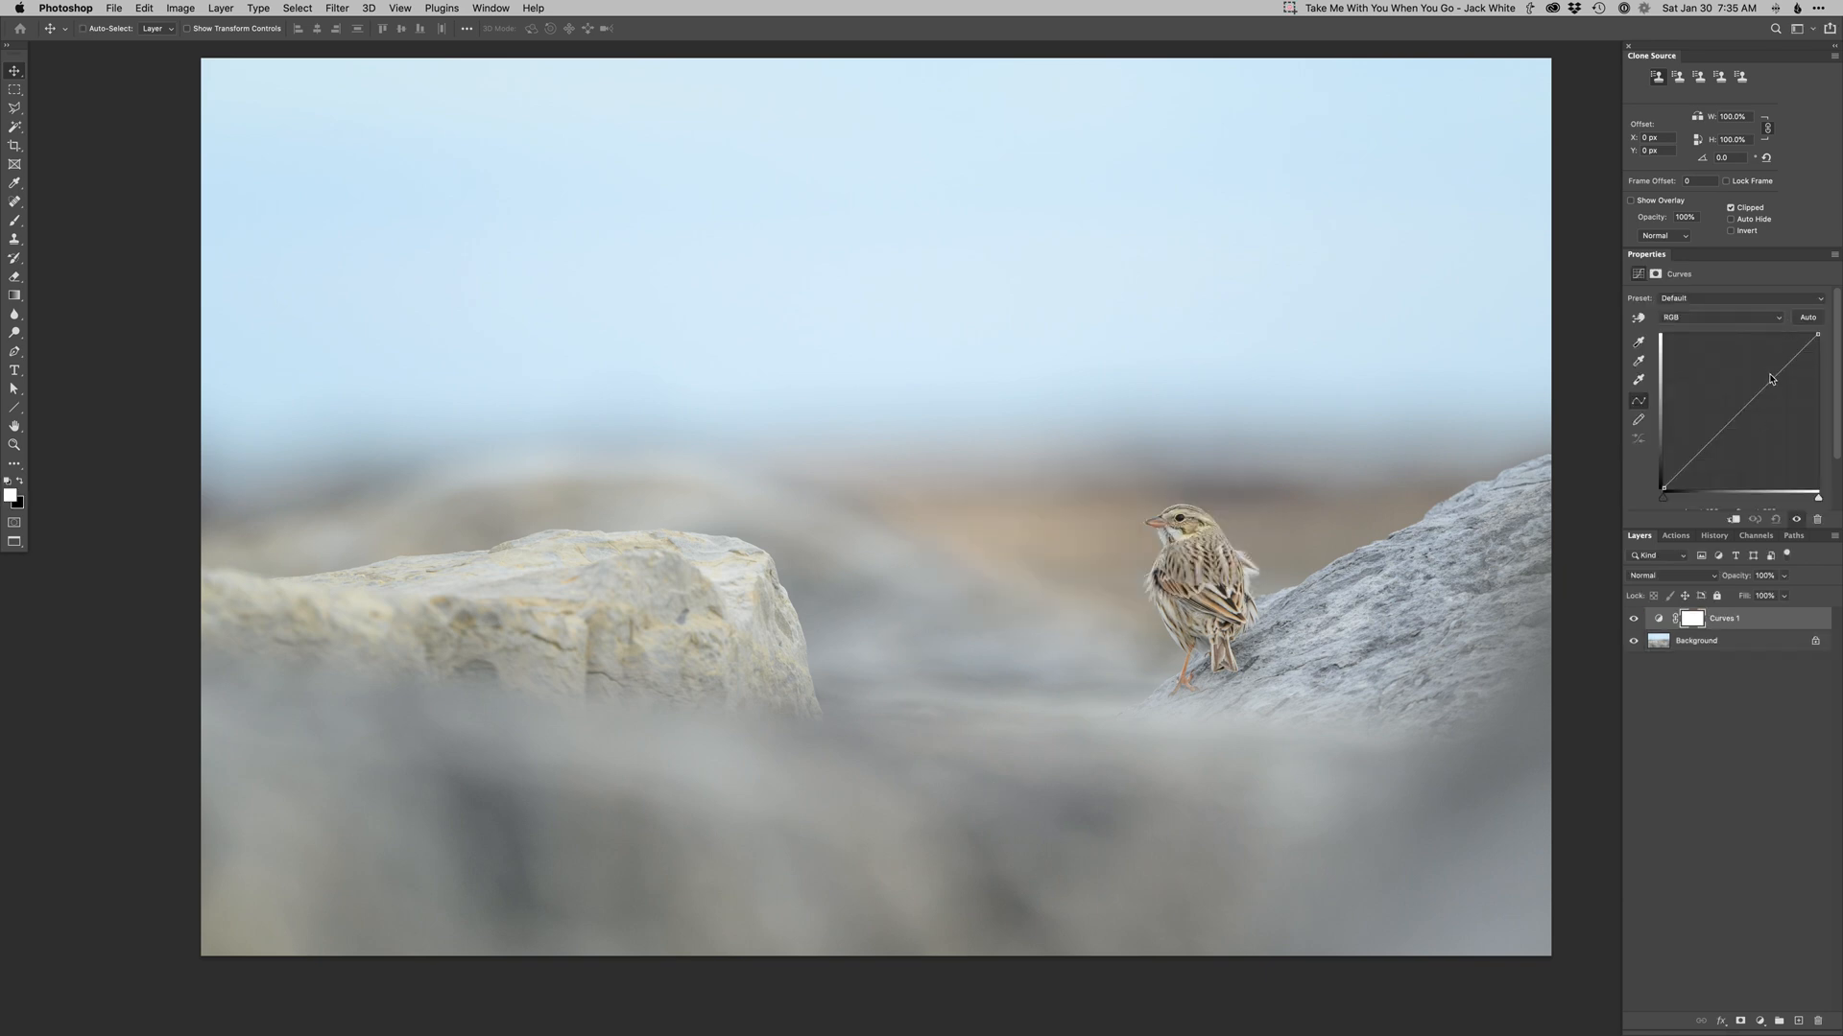
{"action": "left_click_drag", "start_coordinate": [1772, 376], "coordinate": [1760, 372]}
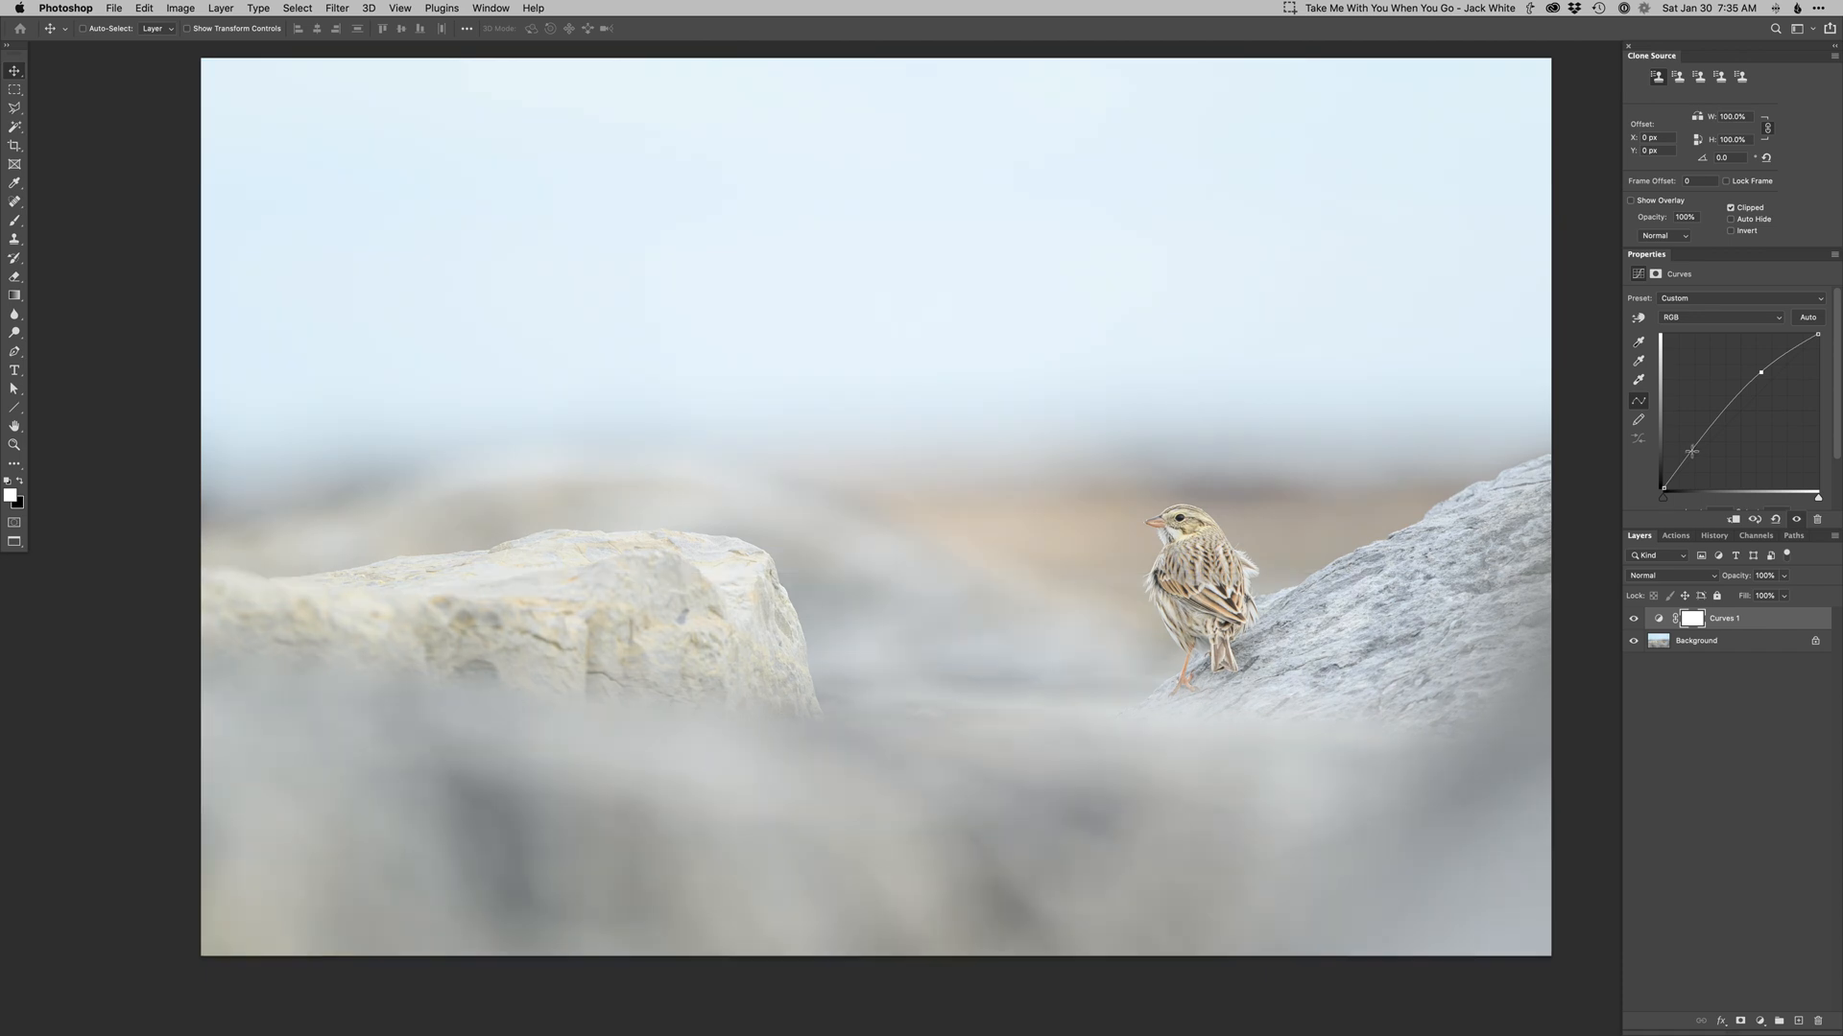
{"action": "left_click", "coordinate": [1692, 452]}
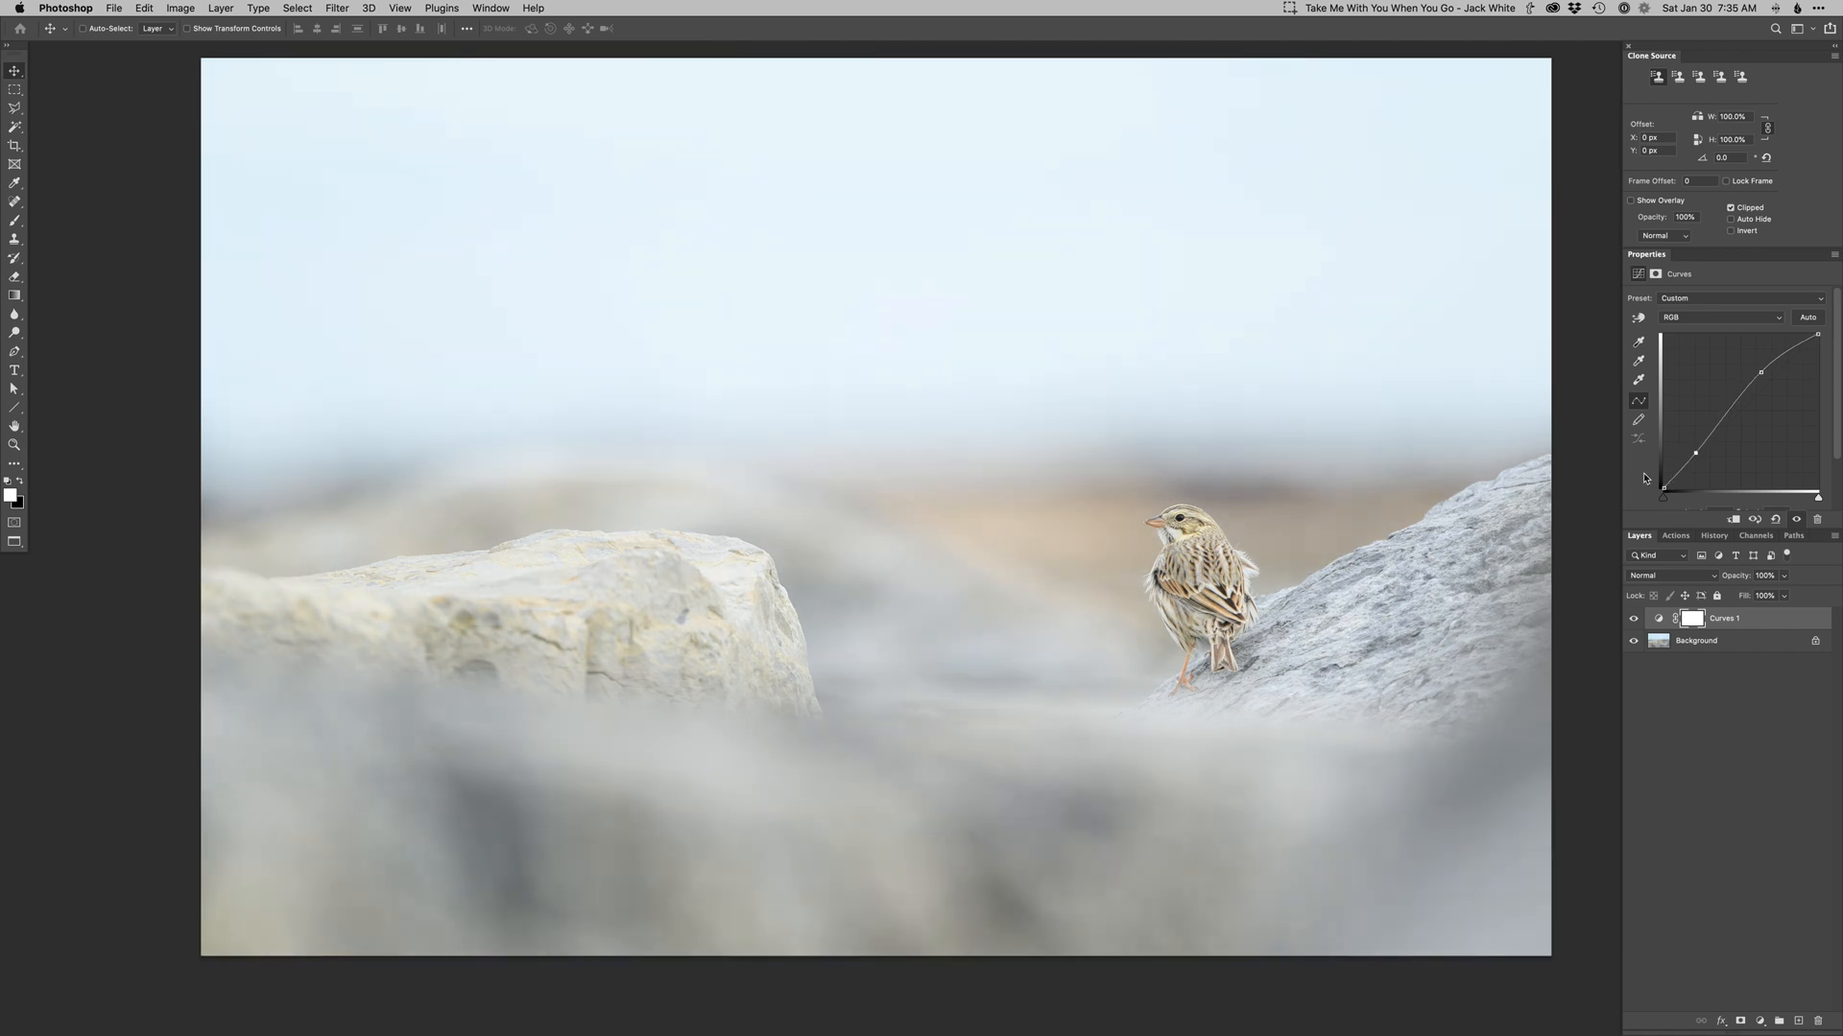
Invert the Curves mask and paint the brightening back in around the bird and its rock.
{"action": "key", "text": "ctrl+i"}
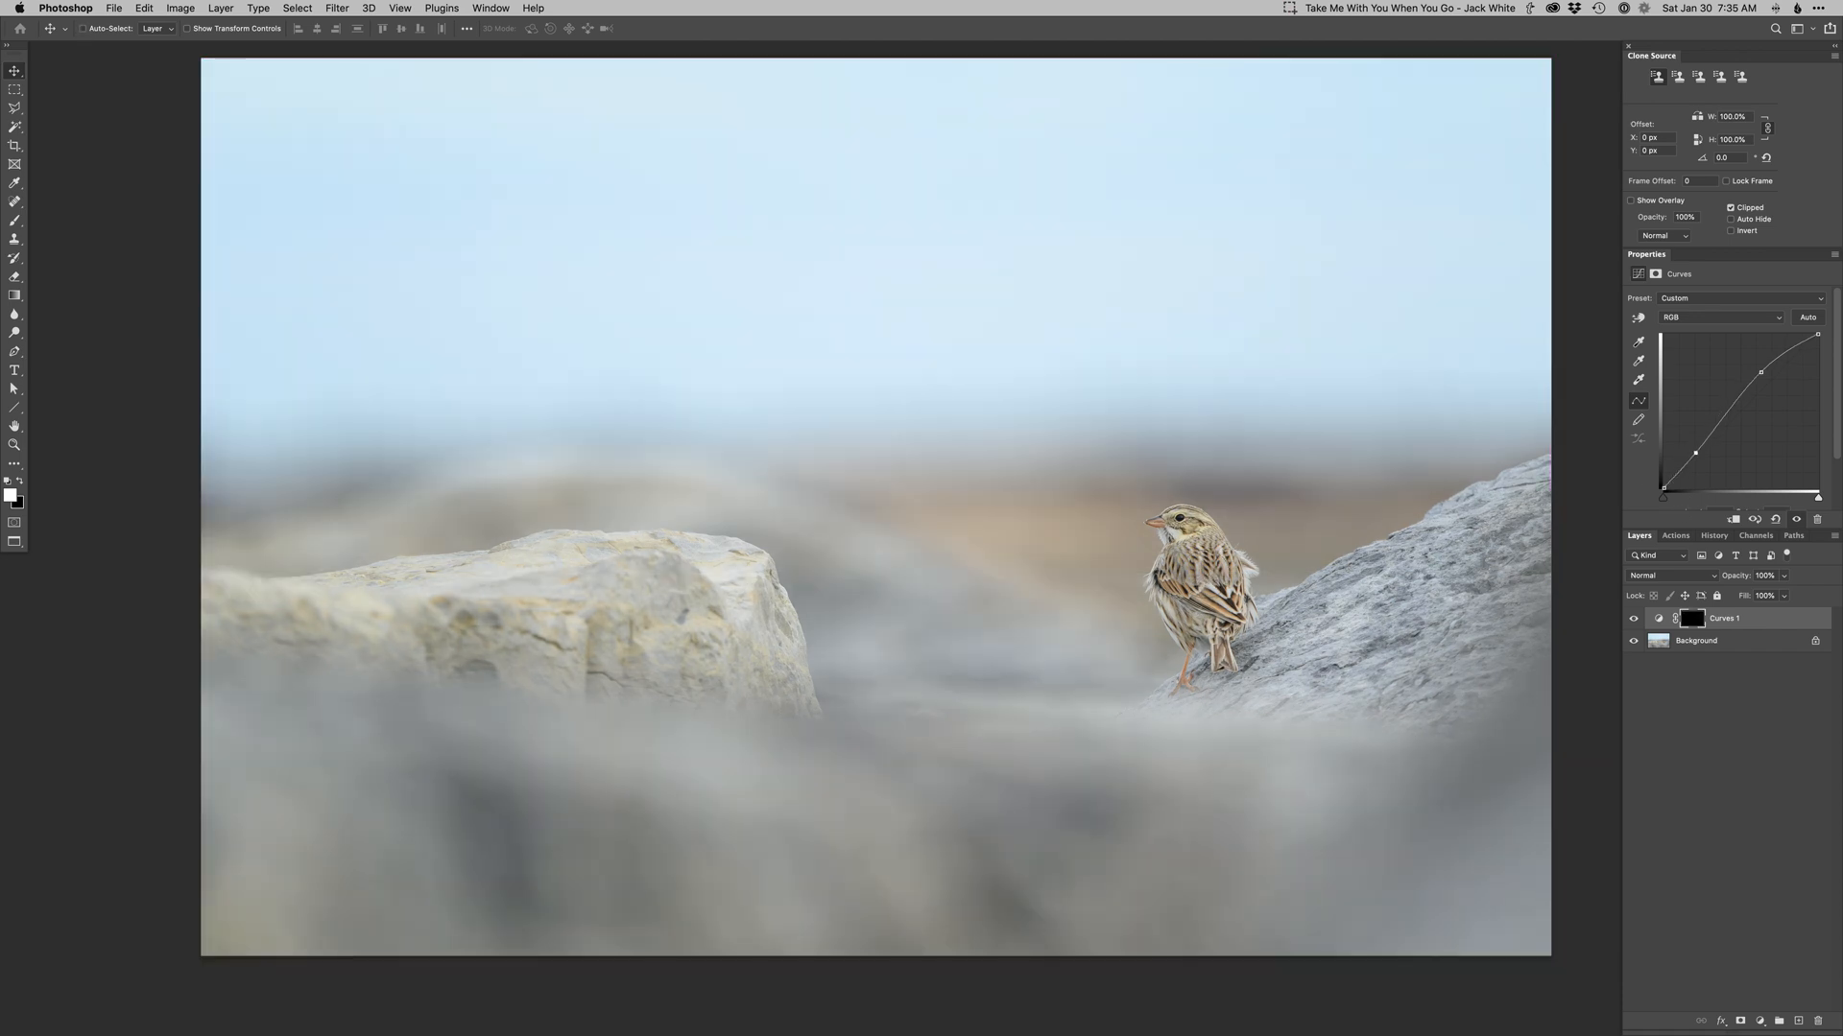
{"action": "key", "text": "b"}
{"action": "right_click", "coordinate": [1223, 708]}
{"action": "left_click", "coordinate": [1226, 704]}
{"action": "mouse_move", "coordinate": [1132, 662]}
{"action": "left_mouse_down"}
{"action": "mouse_move", "coordinate": [1177, 676]}
{"action": "mouse_move", "coordinate": [1337, 521]}
{"action": "mouse_move", "coordinate": [1320, 630]}
{"action": "left_mouse_up"}
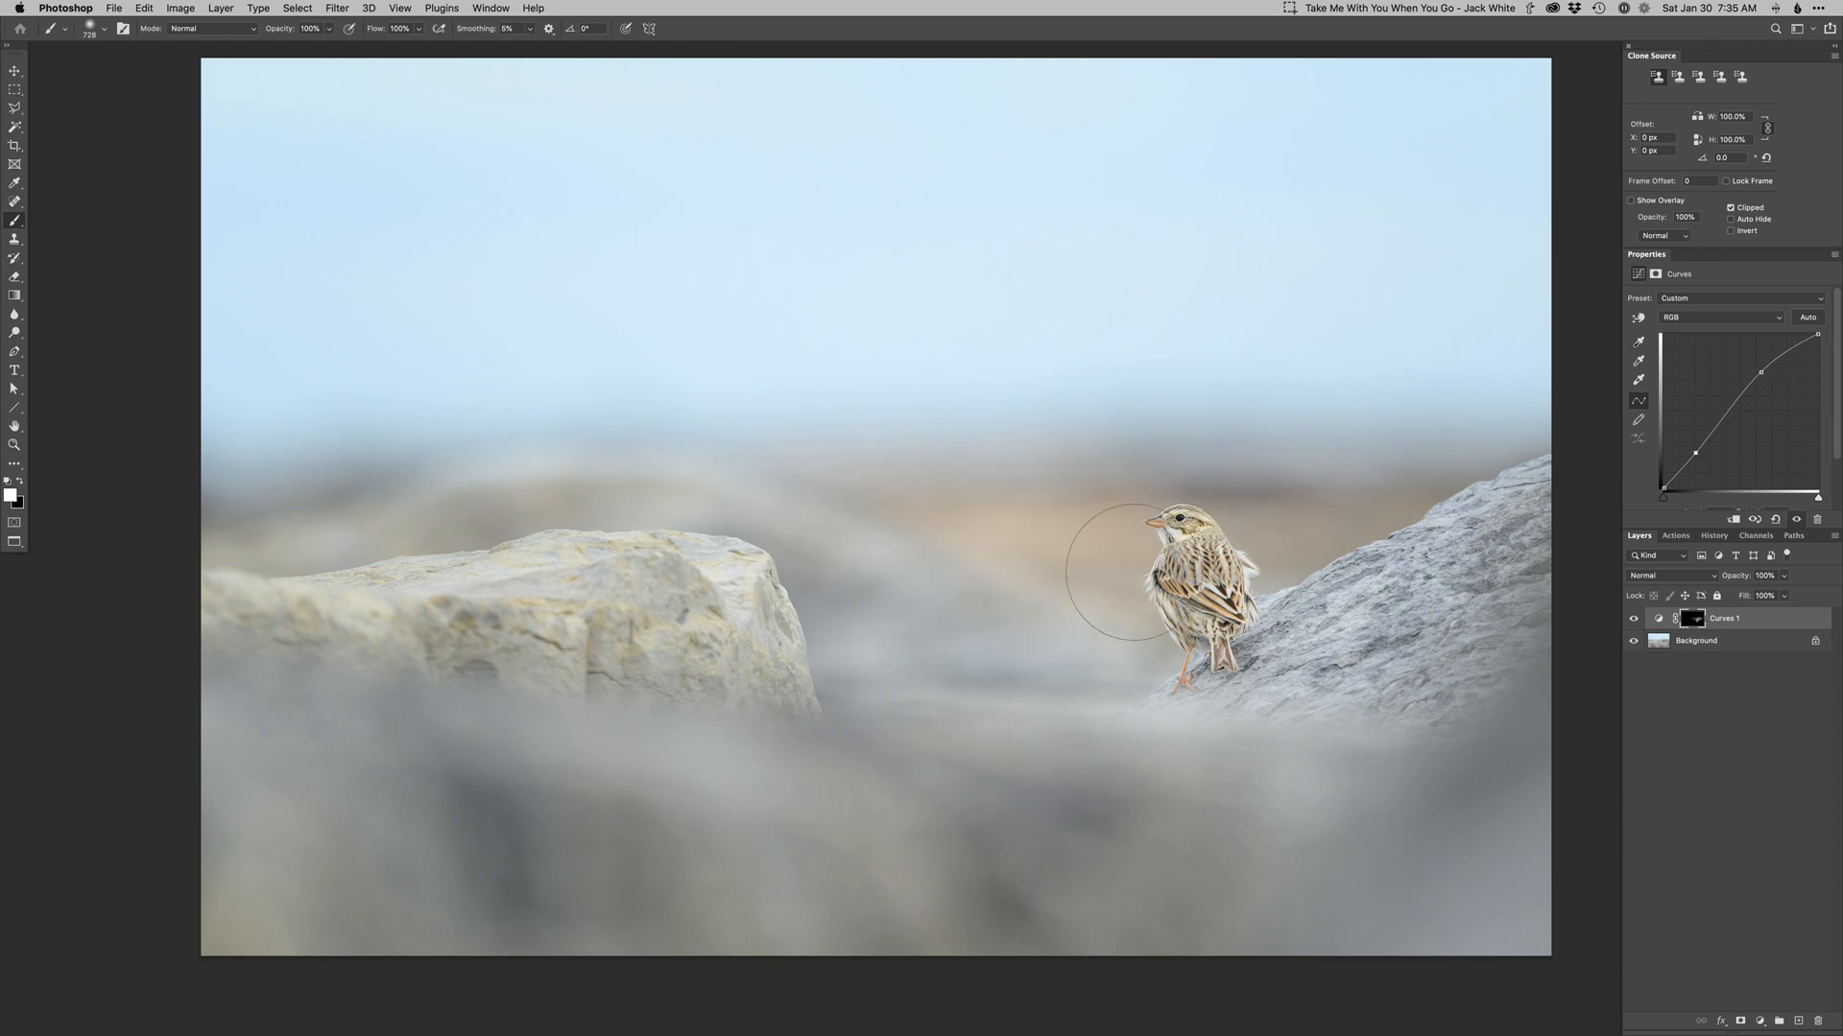
{"action": "left_click_drag", "start_coordinate": [1227, 593], "coordinate": [1127, 592]}
{"action": "scroll", "coordinate": [1156, 664], "scroll_direction": "down", "scroll_amount": 2}
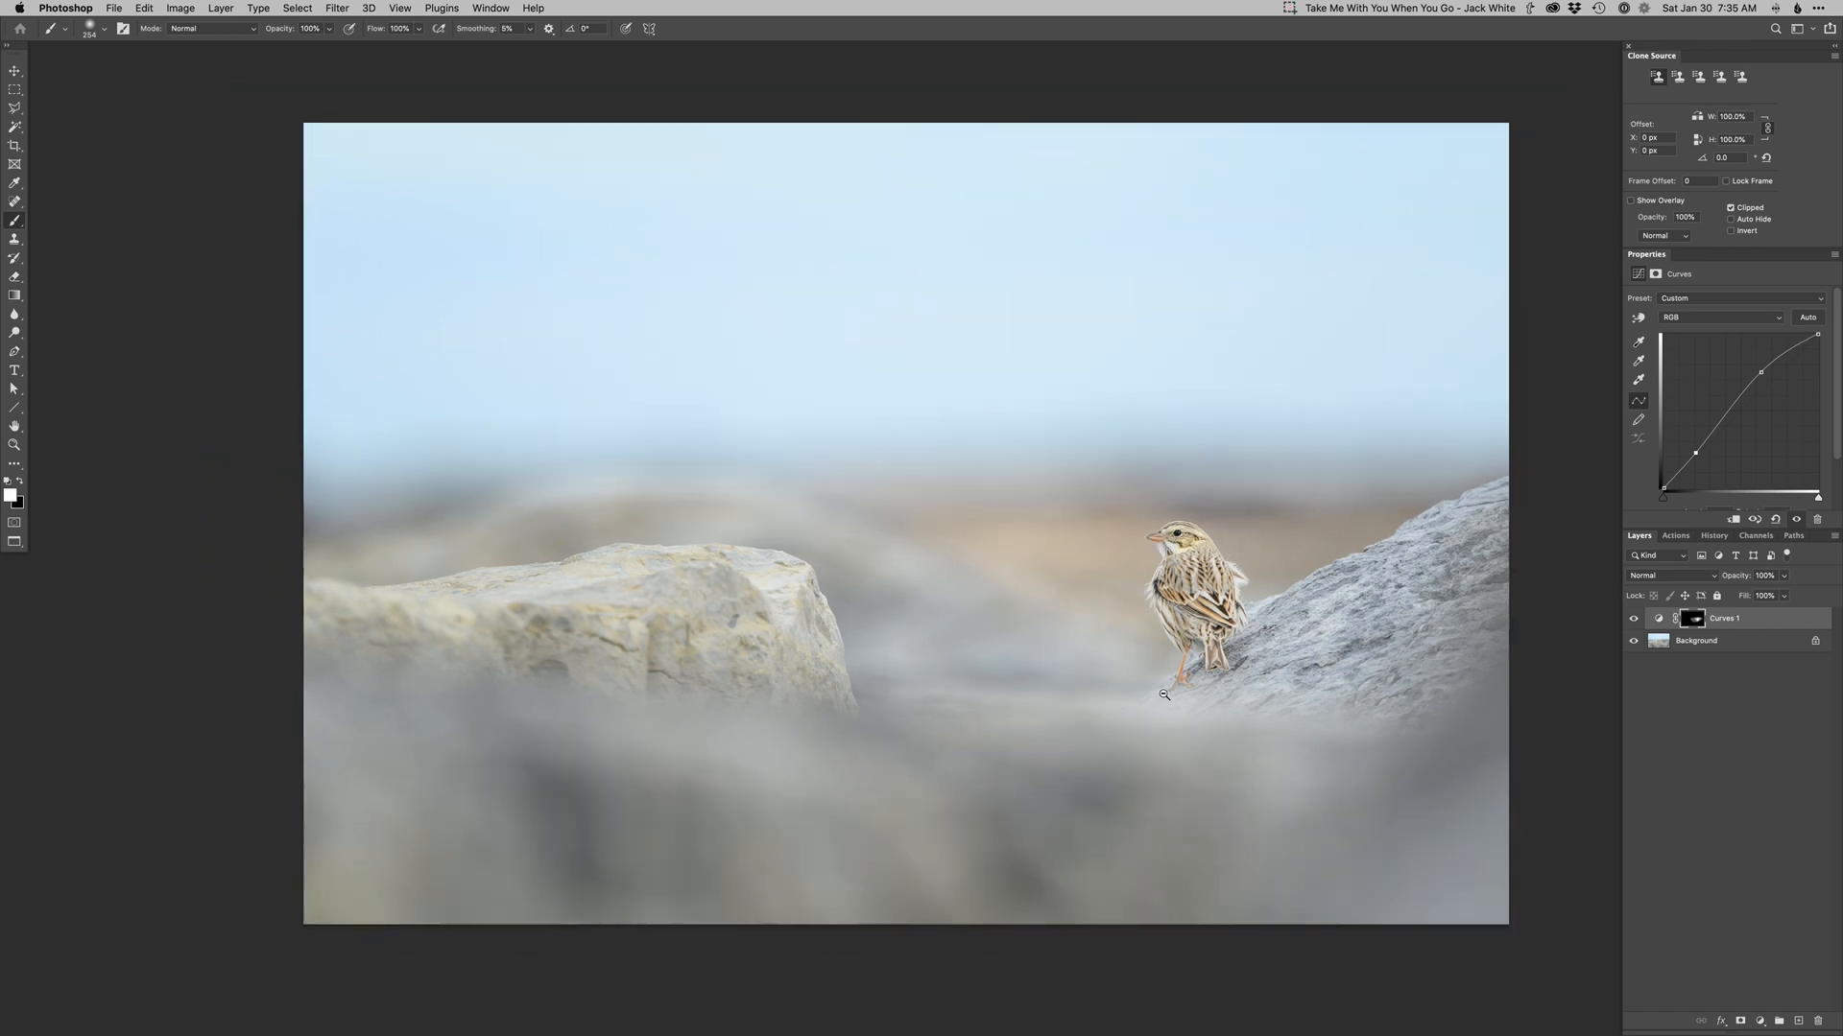
Add a Dodge curves layer, invert its mask, and paint brightening over the foreground rocks.
{"action": "key", "text": "super+F2"}
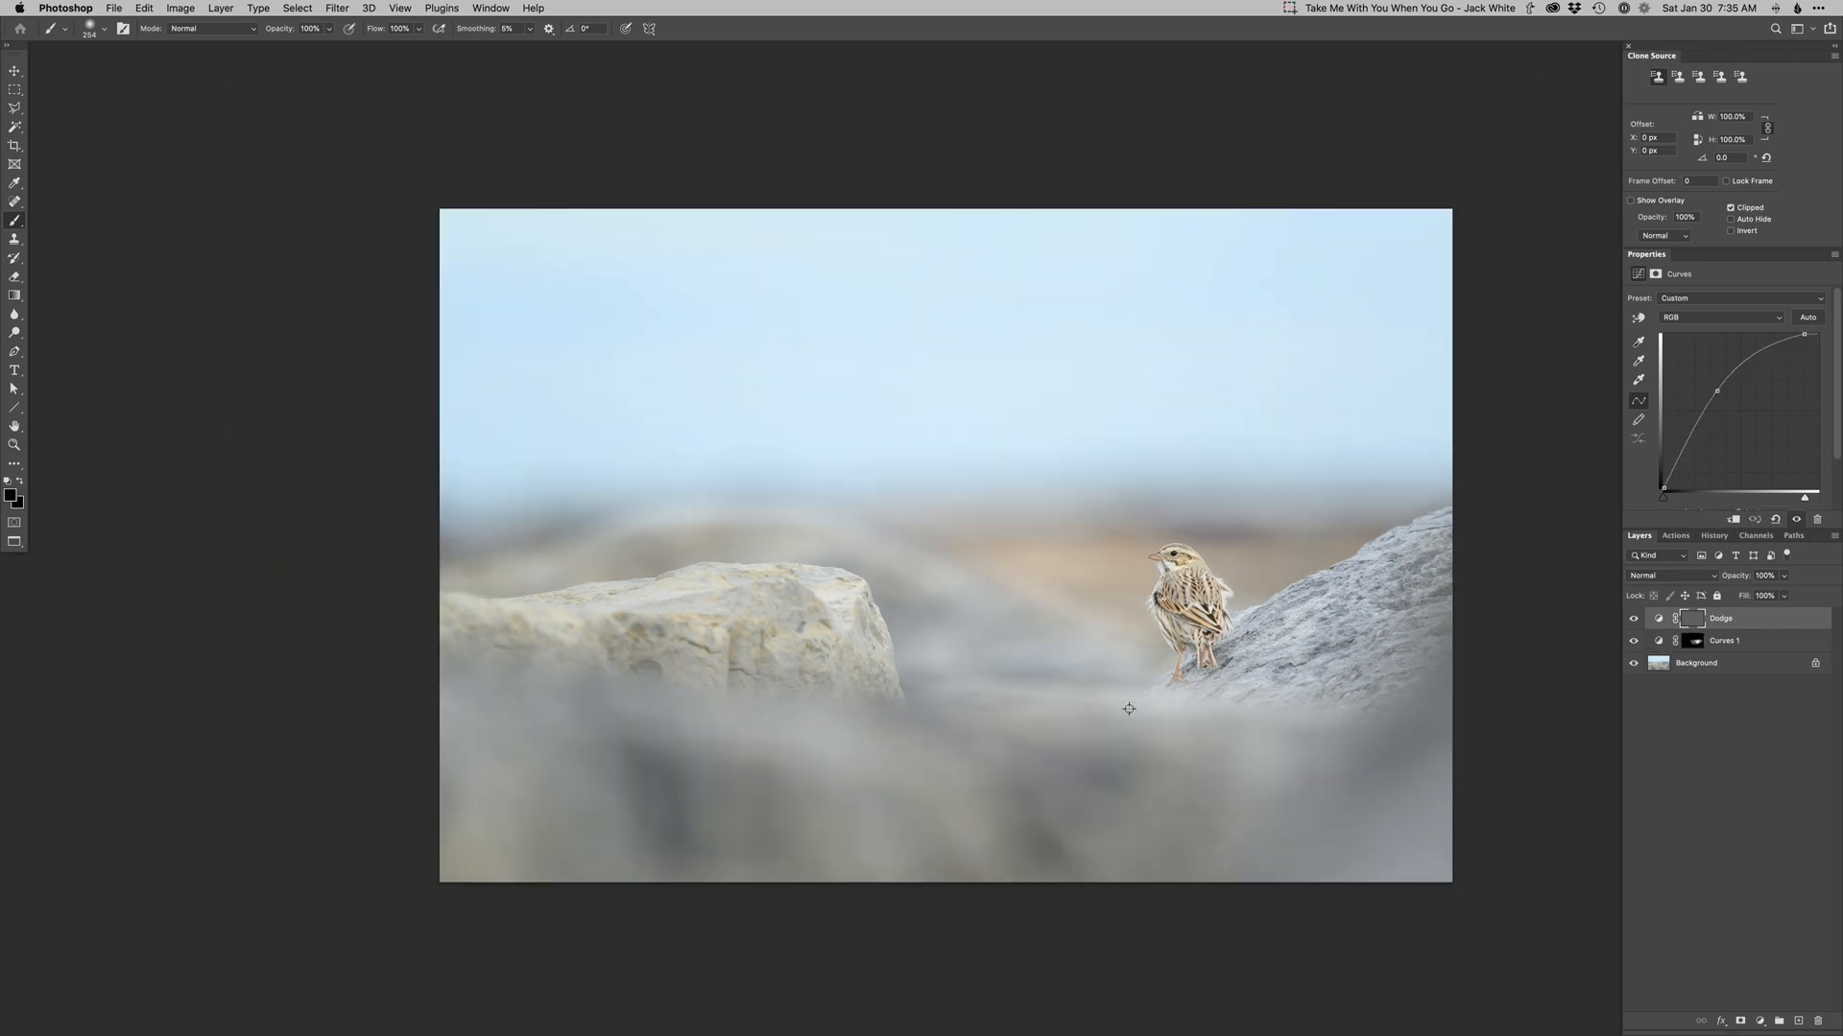
{"action": "key", "text": "super+i"}
{"action": "scroll", "coordinate": [1128, 719], "scroll_direction": "down", "scroll_amount": 2}
{"action": "left_click_drag", "start_coordinate": [1124, 720], "coordinate": [1274, 763]}
{"action": "mouse_move", "coordinate": [1446, 748]}
{"action": "left_mouse_down"}
{"action": "mouse_move", "coordinate": [989, 795]}
{"action": "mouse_move", "coordinate": [720, 758]}
{"action": "mouse_move", "coordinate": [573, 697]}
{"action": "mouse_move", "coordinate": [1090, 830]}
{"action": "left_mouse_up"}
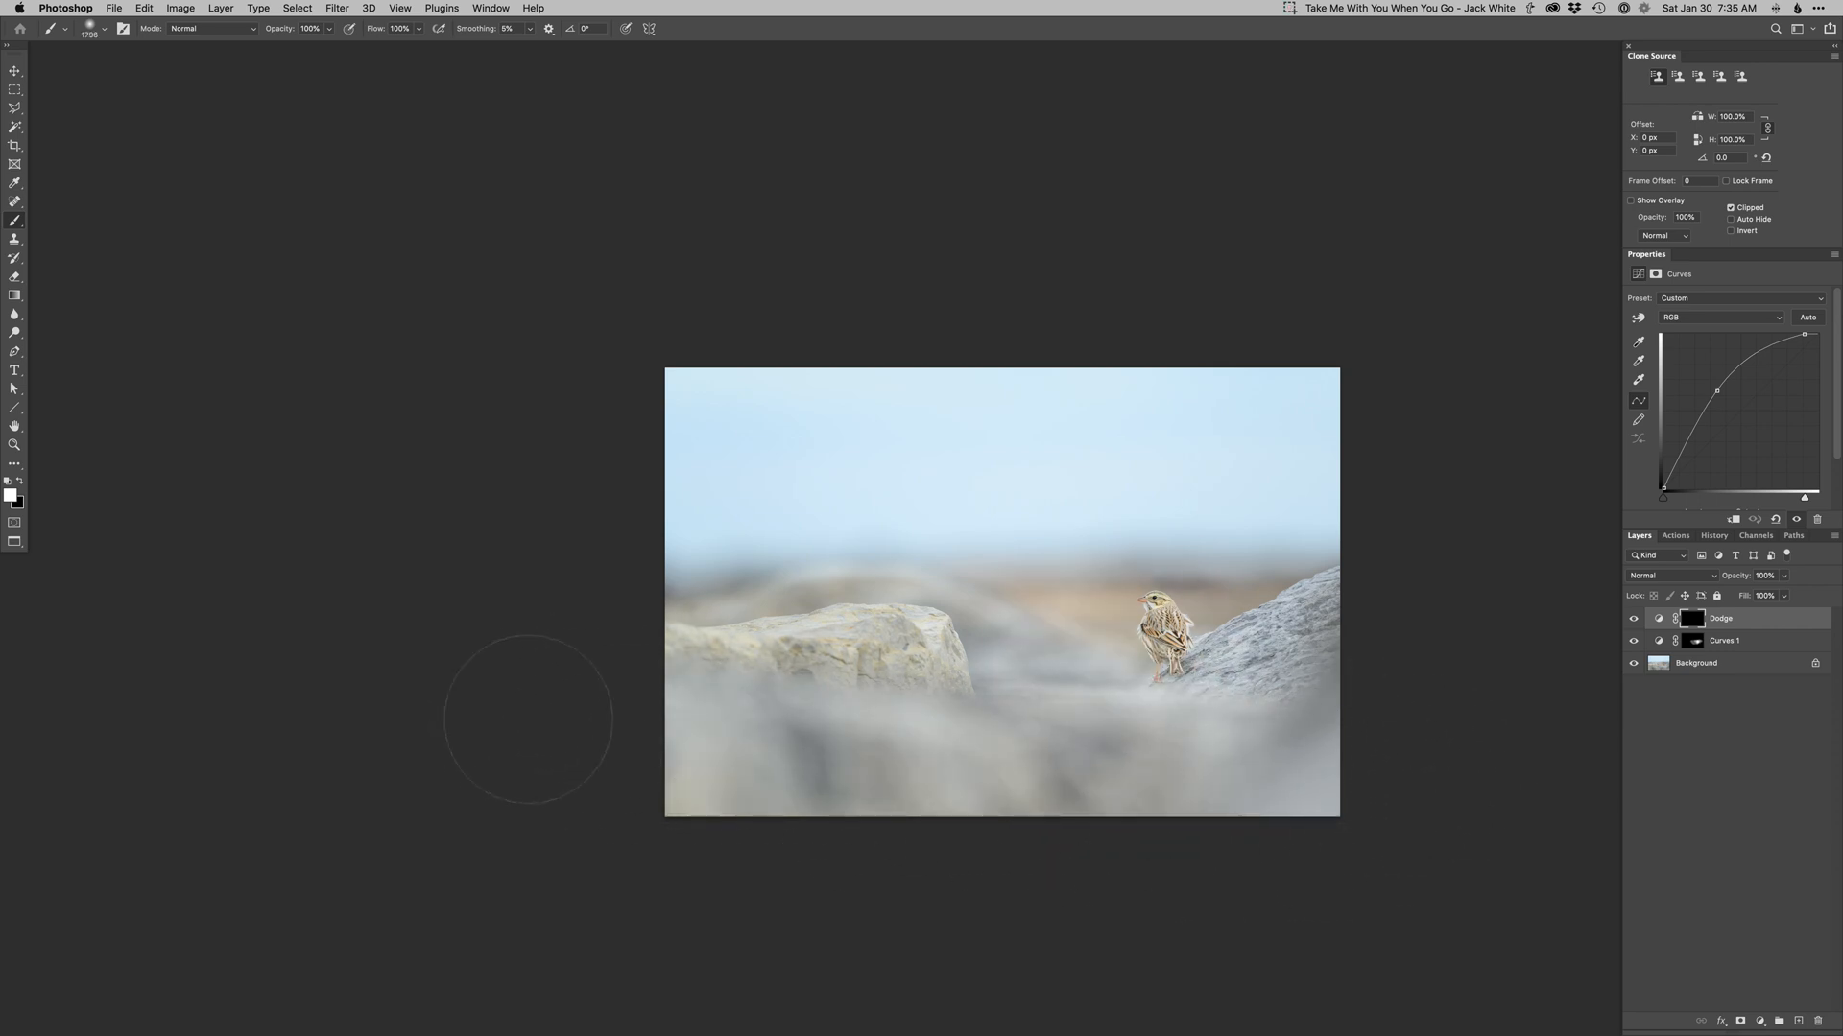
{"action": "mouse_move", "coordinate": [835, 635]}
{"action": "left_mouse_down"}
{"action": "mouse_move", "coordinate": [576, 678]}
{"action": "mouse_move", "coordinate": [946, 761]}
{"action": "left_mouse_up"}
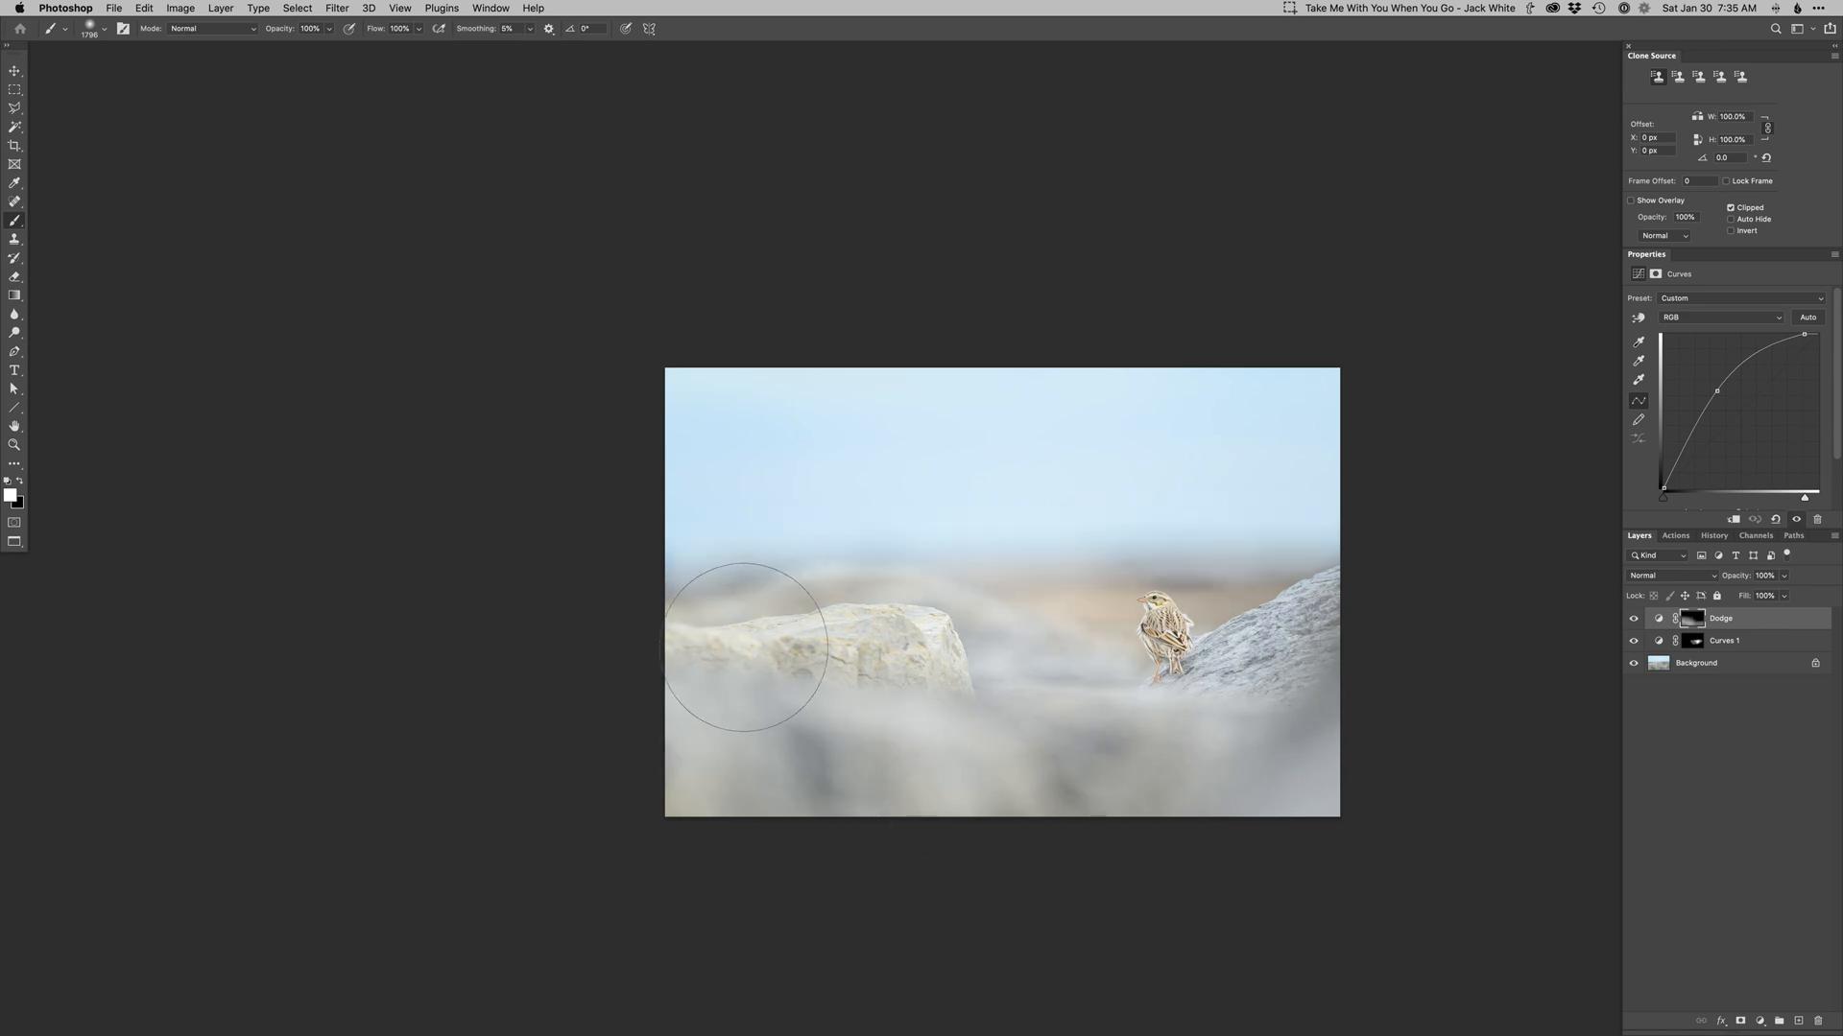
{"action": "mouse_move", "coordinate": [1322, 694]}
{"action": "left_mouse_down"}
{"action": "mouse_move", "coordinate": [1305, 821]}
{"action": "mouse_move", "coordinate": [805, 727]}
{"action": "mouse_move", "coordinate": [909, 833]}
{"action": "mouse_move", "coordinate": [1431, 806]}
{"action": "mouse_move", "coordinate": [1504, 772]}
{"action": "left_mouse_up"}
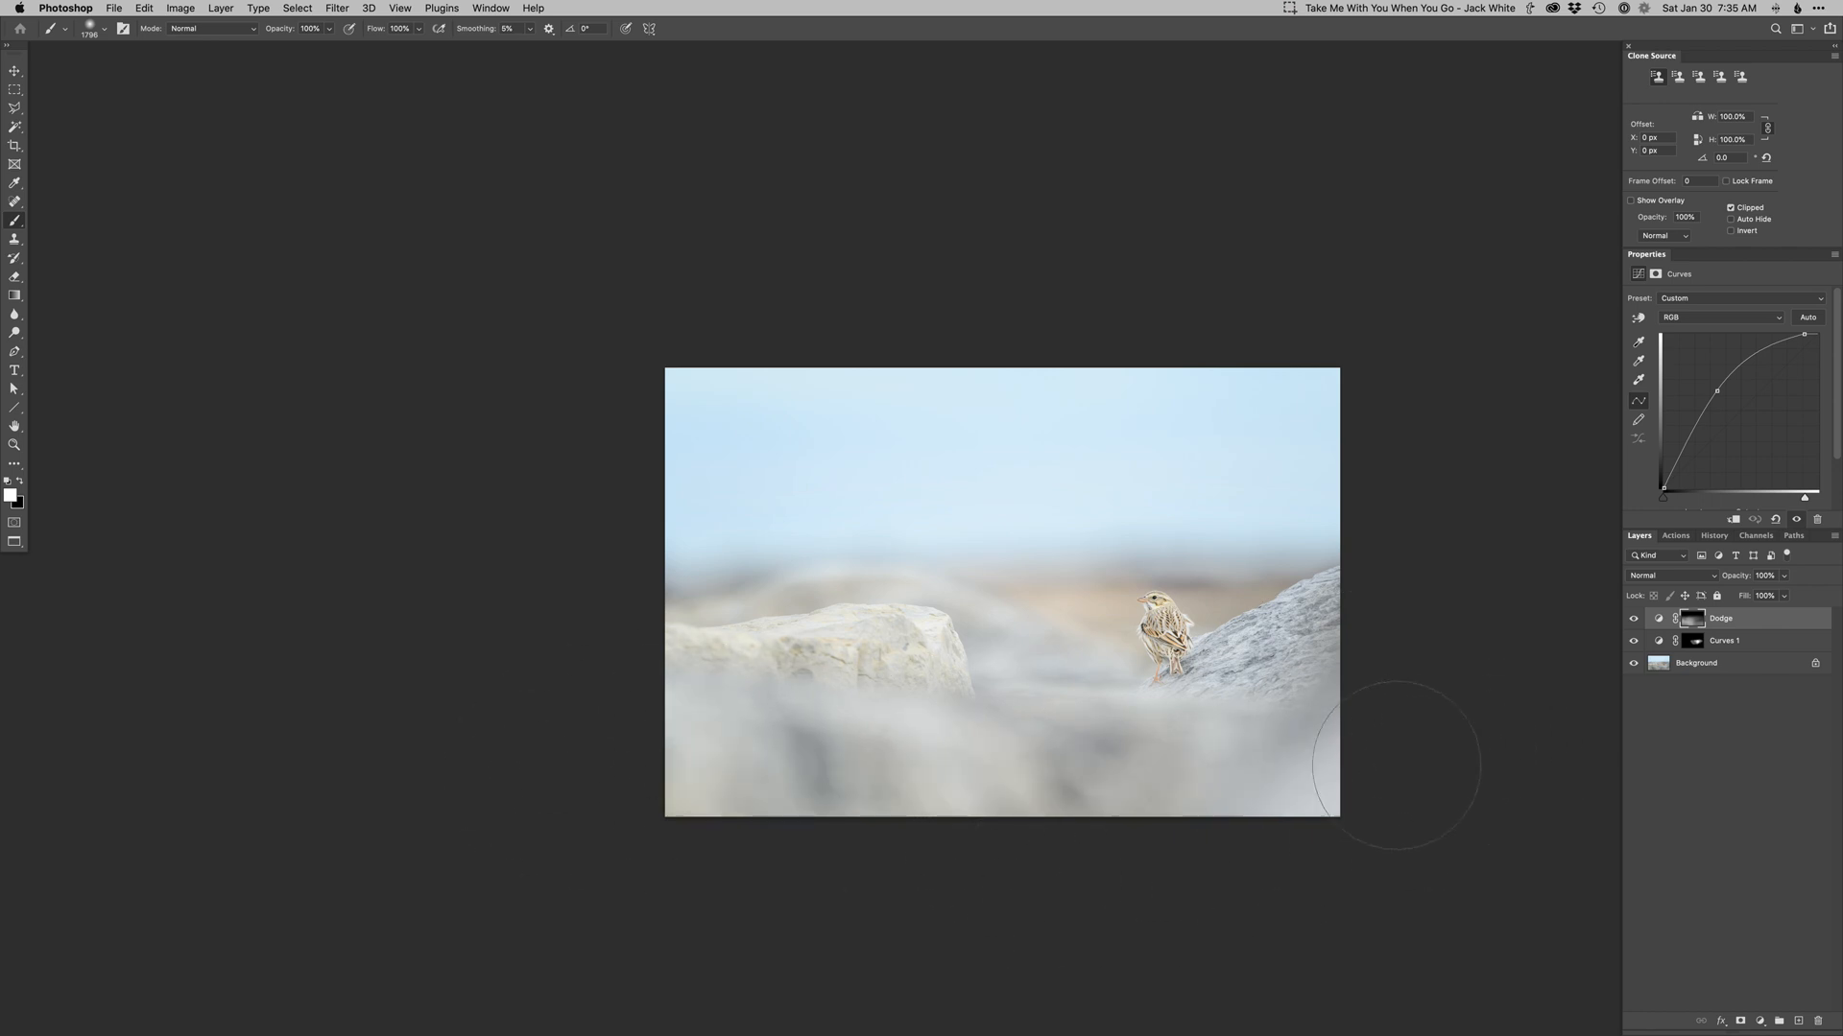
{"action": "left_click_drag", "start_coordinate": [1120, 755], "coordinate": [904, 751], "text": "ctrl+alt"}
Paint more dodging across the blurred foreground at full image view.
{"action": "key", "text": "super+0"}
{"action": "left_click_drag", "start_coordinate": [976, 779], "coordinate": [900, 776], "text": "super"}
{"action": "left_click_drag", "start_coordinate": [670, 824], "coordinate": [598, 822], "text": "ctrl+alt"}
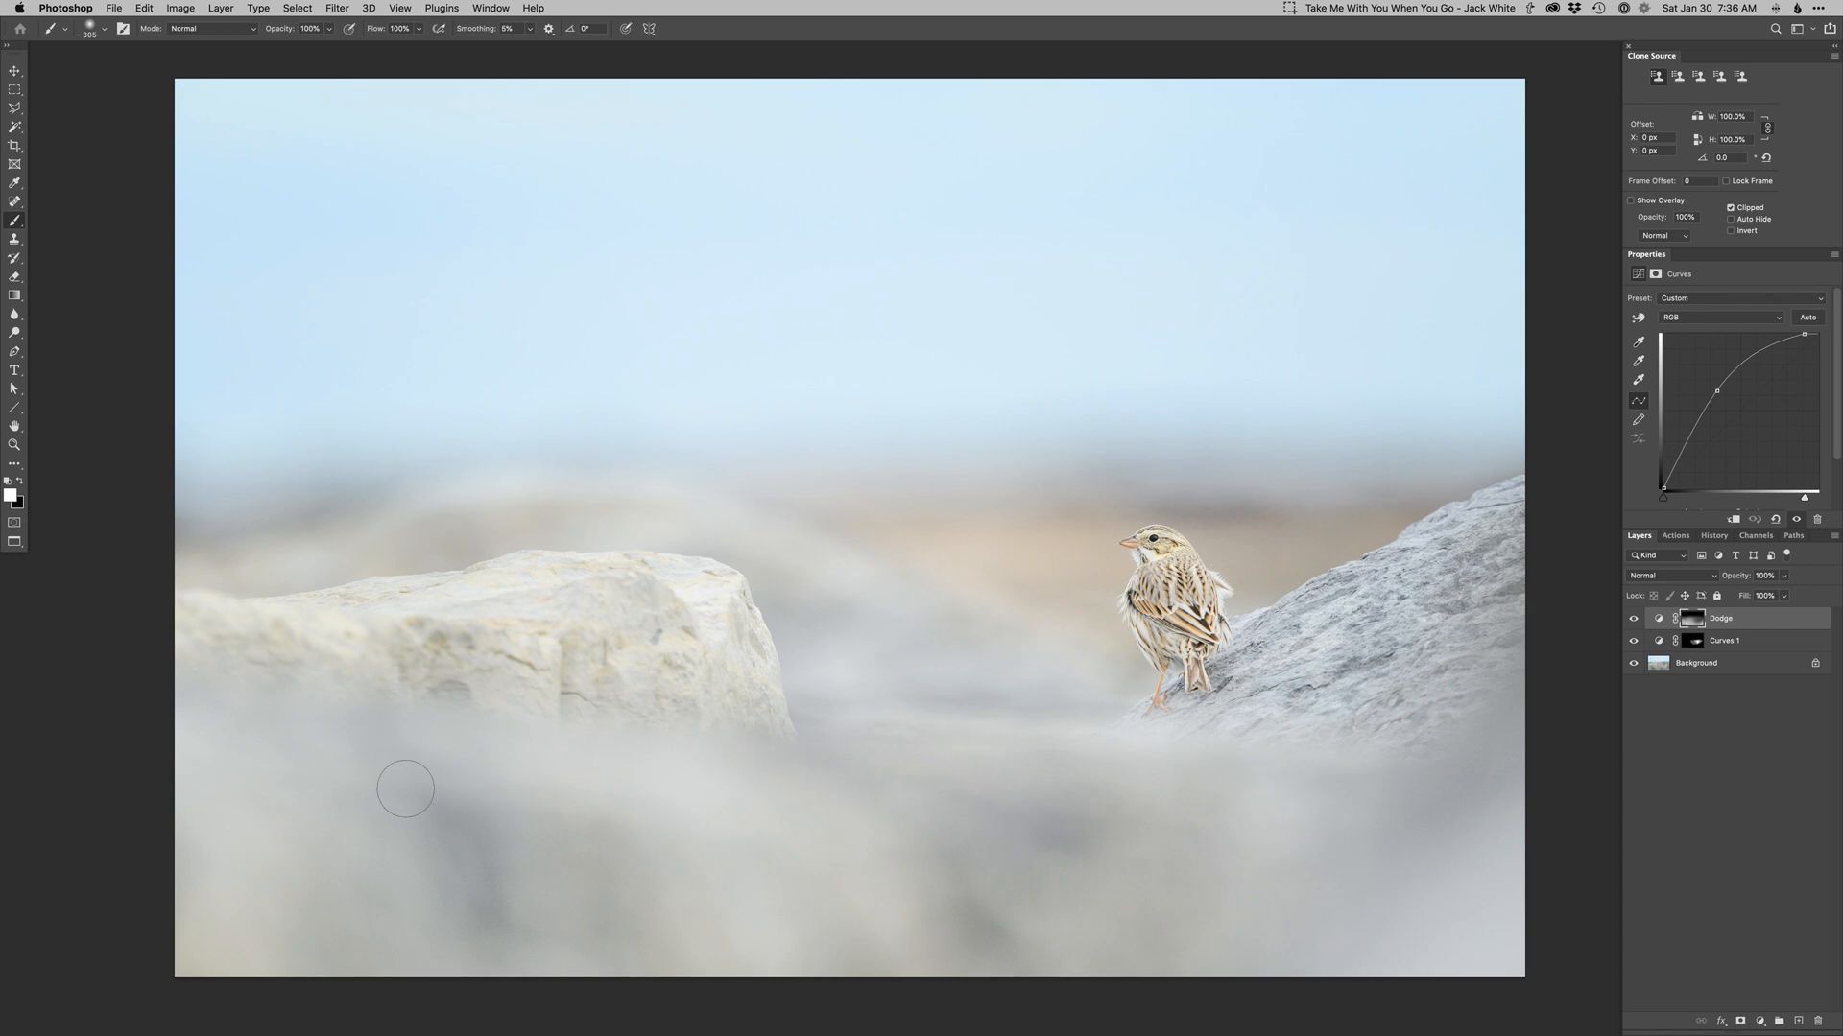
{"action": "left_click_drag", "start_coordinate": [949, 925], "coordinate": [964, 925], "text": "ctrl+alt"}
{"action": "left_click_drag", "start_coordinate": [1114, 814], "coordinate": [1160, 814], "text": "ctrl+alt"}
Add a second Dodge layer and paint it over the blurred foreground and the left rock.
{"action": "key", "text": "F2"}
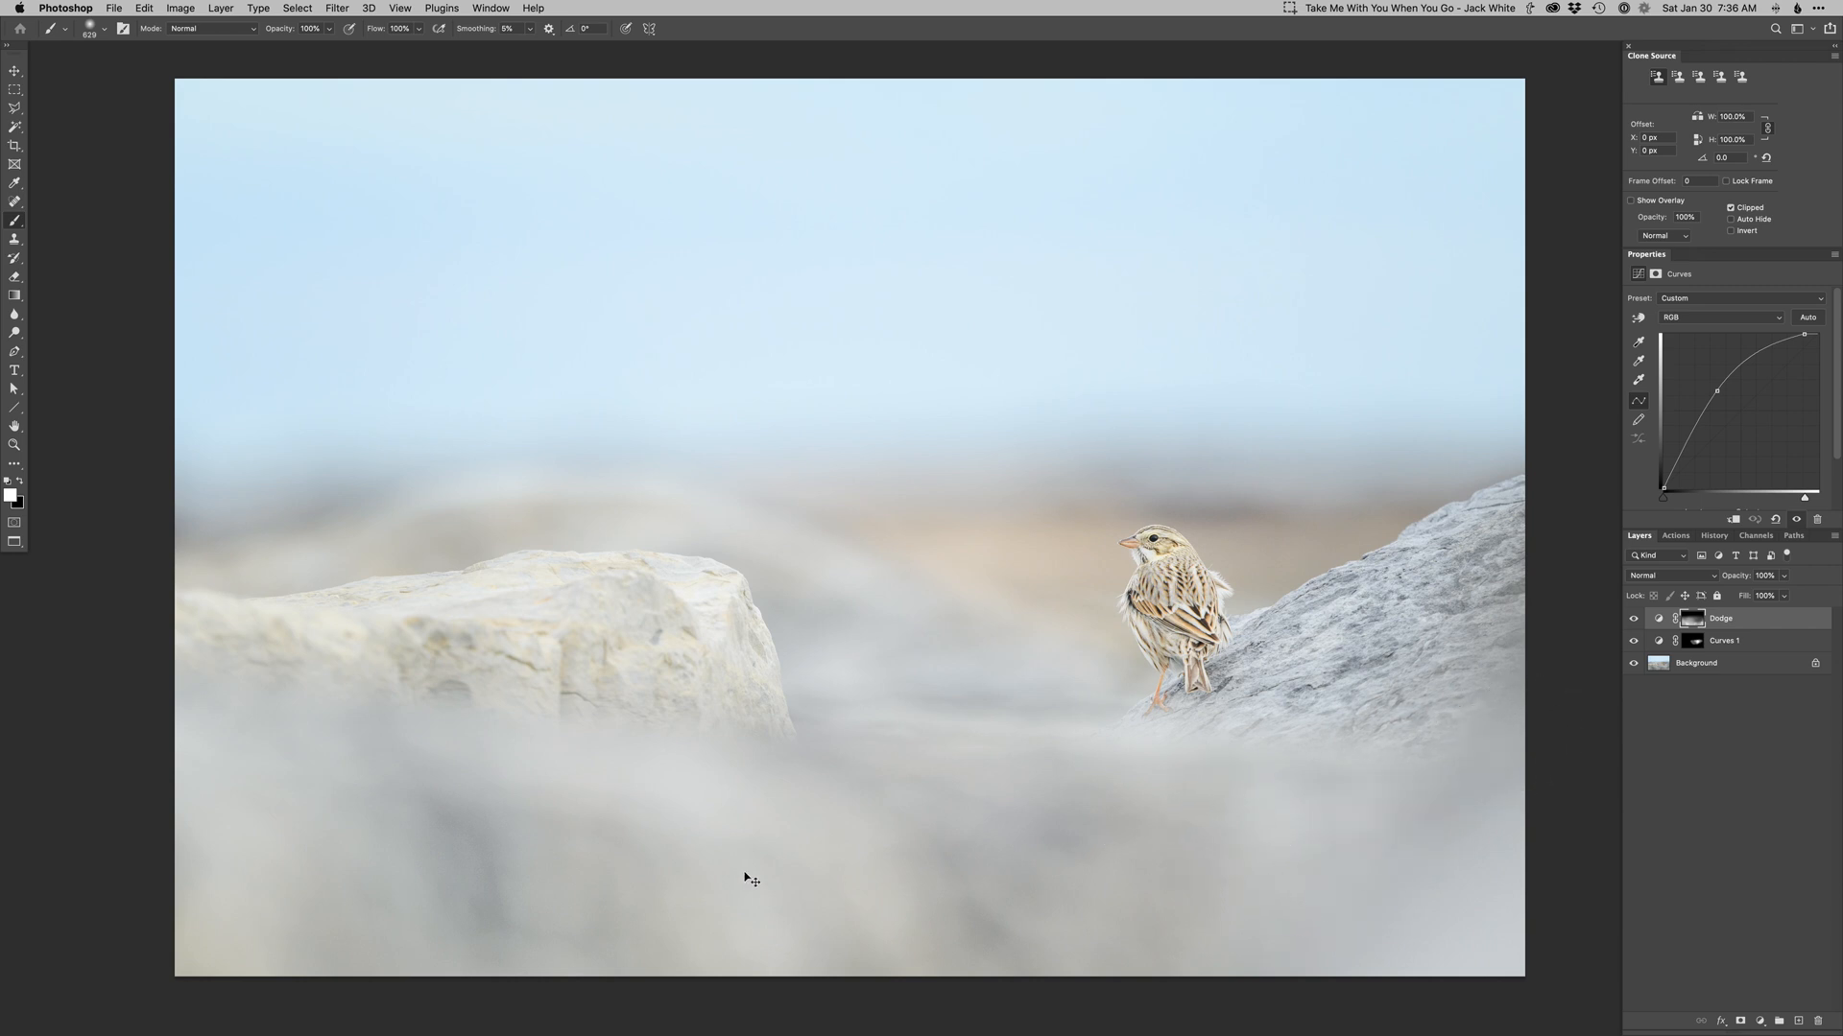
{"action": "left_click_drag", "start_coordinate": [525, 838], "coordinate": [486, 837], "text": "ctrl+alt"}
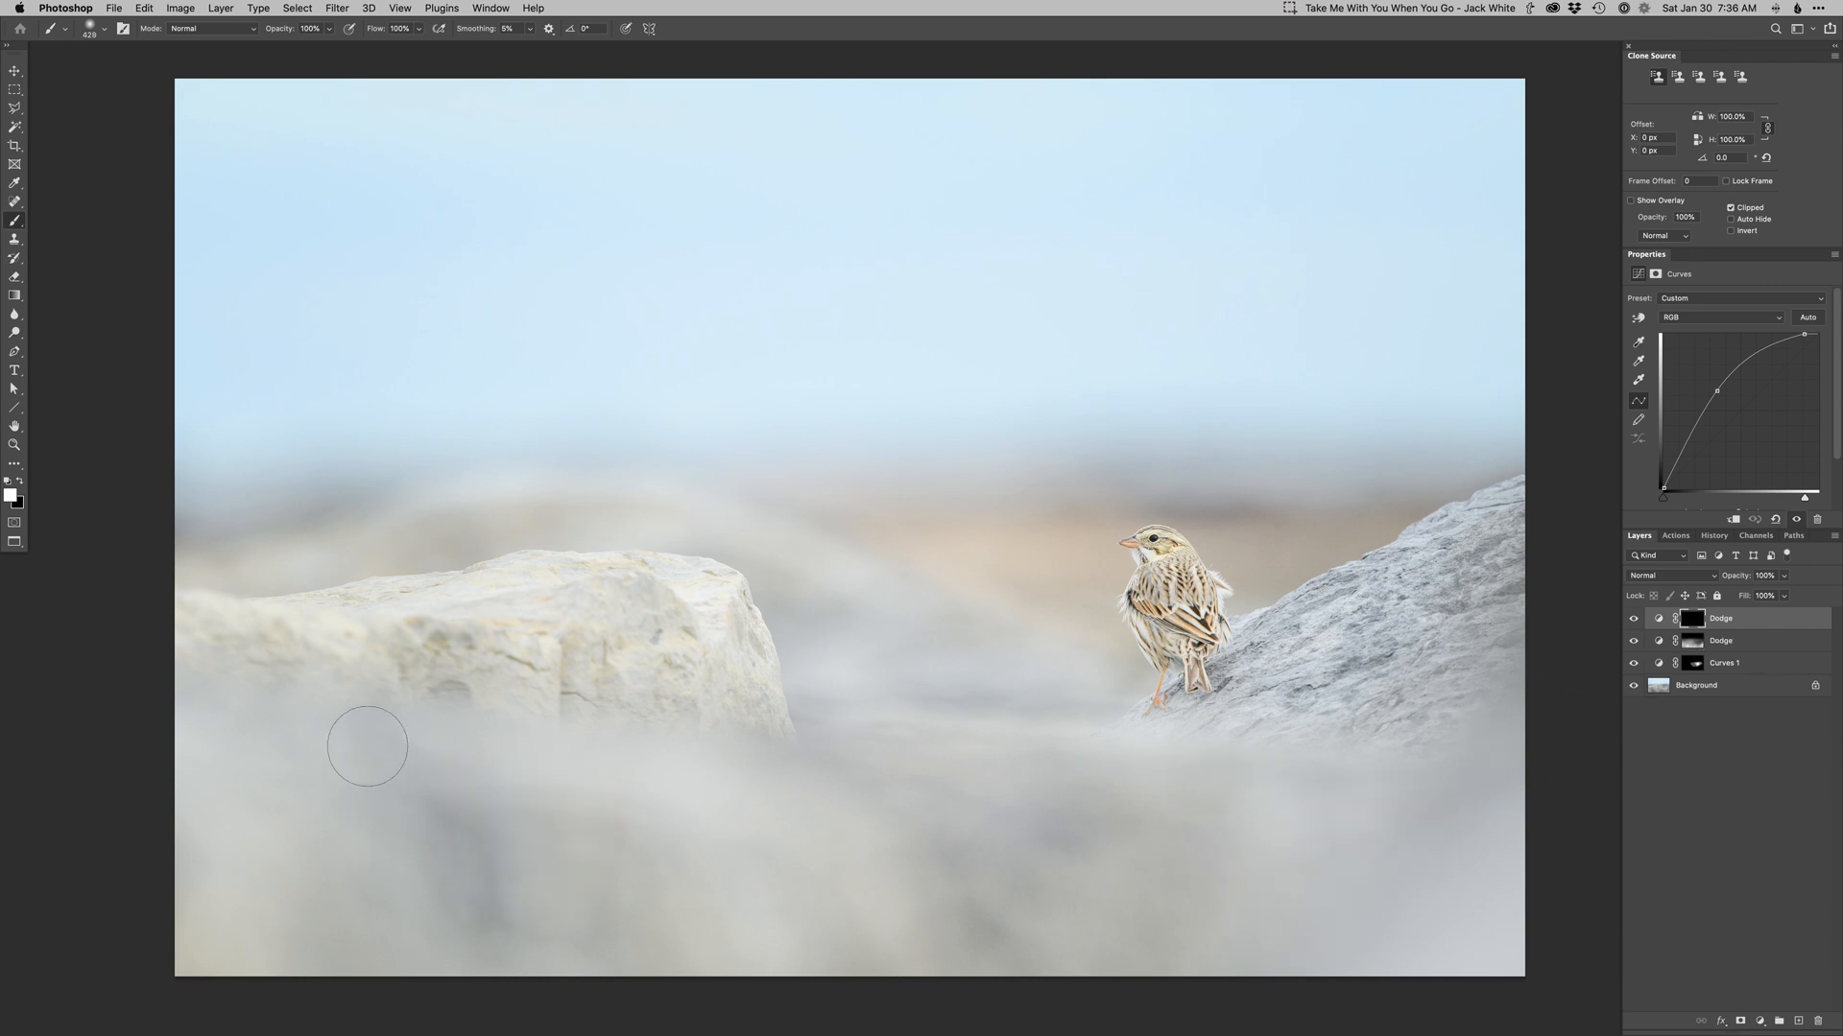
{"action": "mouse_move", "coordinate": [366, 733]}
{"action": "left_mouse_down"}
{"action": "mouse_move", "coordinate": [480, 926]}
{"action": "mouse_move", "coordinate": [495, 820]}
{"action": "mouse_move", "coordinate": [622, 878]}
{"action": "left_mouse_up"}
{"action": "left_click_drag", "start_coordinate": [312, 833], "coordinate": [349, 929]}
{"action": "mouse_move", "coordinate": [225, 710]}
{"action": "left_mouse_down"}
{"action": "mouse_move", "coordinate": [278, 779]}
{"action": "mouse_move", "coordinate": [312, 780]}
{"action": "mouse_move", "coordinate": [329, 898]}
{"action": "left_mouse_up"}
{"action": "left_click_drag", "start_coordinate": [802, 768], "coordinate": [1036, 851]}
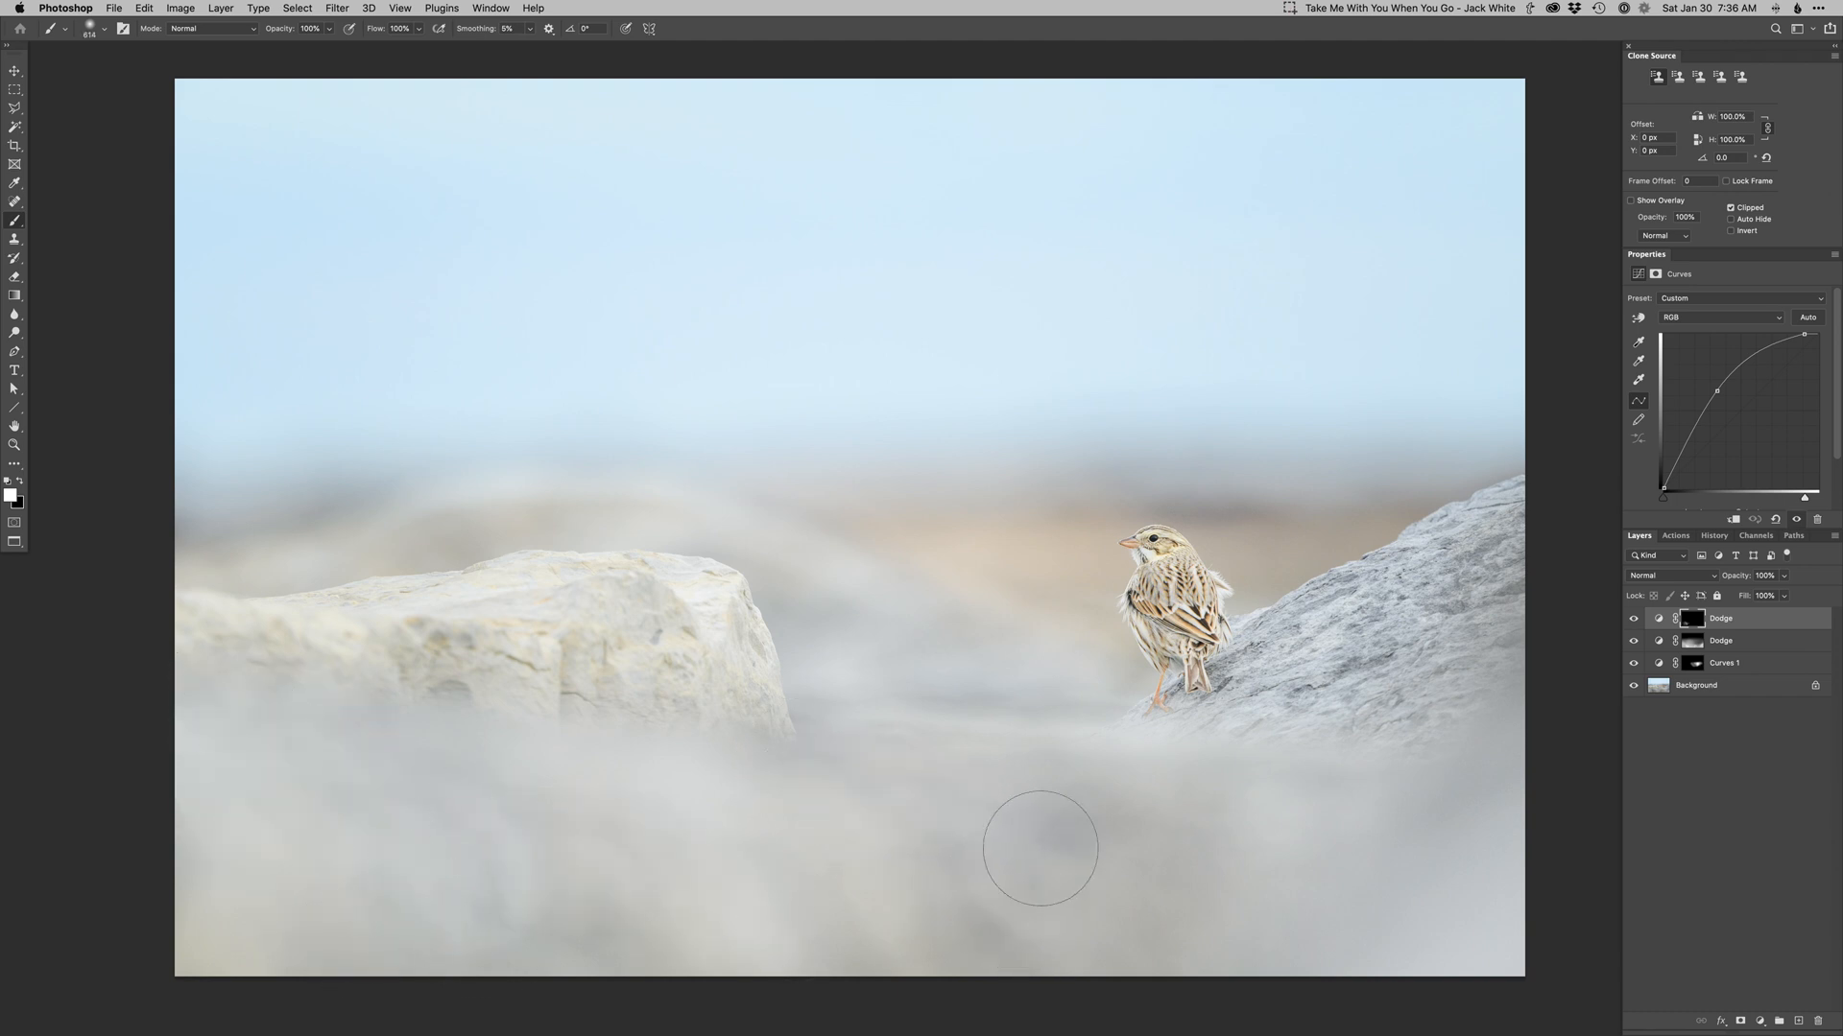
{"action": "left_click_drag", "start_coordinate": [633, 539], "coordinate": [158, 592]}
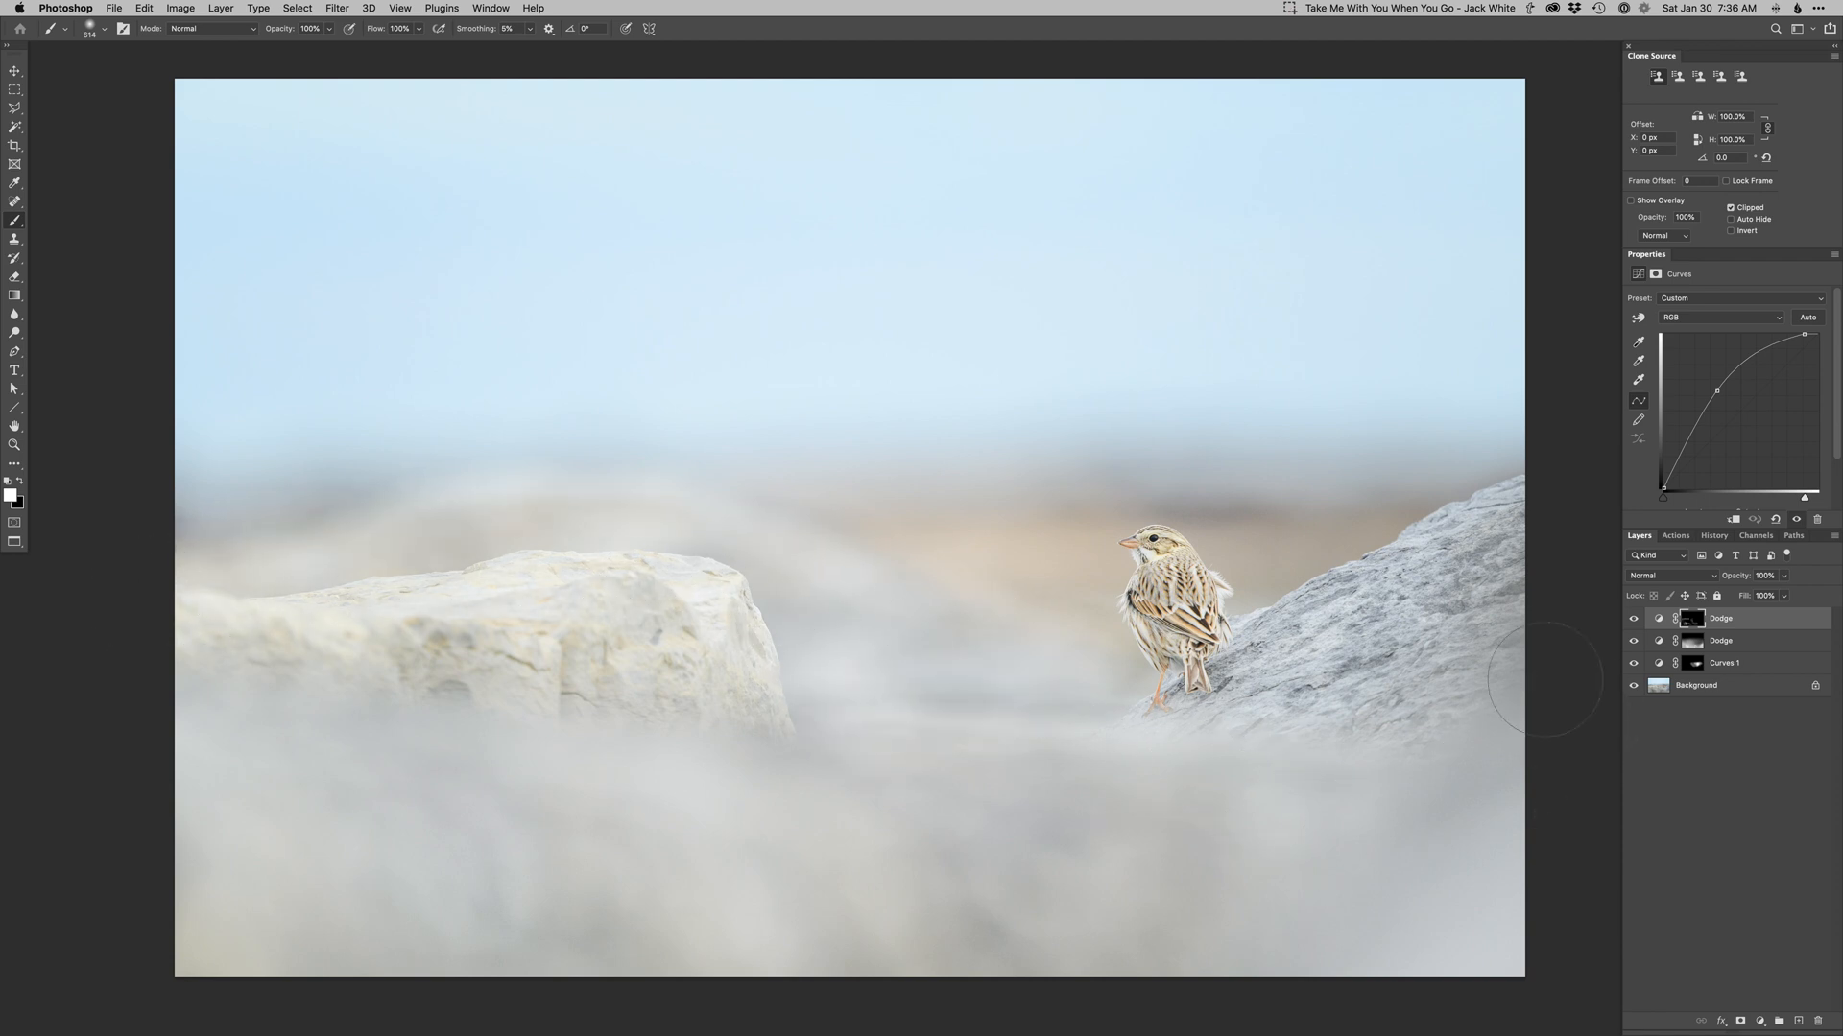
Paint dodging over the right rock and the background behind the bird.
{"action": "mouse_move", "coordinate": [1315, 671]}
{"action": "left_mouse_down"}
{"action": "mouse_move", "coordinate": [1545, 576]}
{"action": "mouse_move", "coordinate": [1280, 688]}
{"action": "mouse_move", "coordinate": [1406, 617]}
{"action": "mouse_move", "coordinate": [1466, 757]}
{"action": "left_mouse_up"}
{"action": "mouse_move", "coordinate": [1226, 522]}
{"action": "left_mouse_down"}
{"action": "mouse_move", "coordinate": [1234, 509]}
{"action": "mouse_move", "coordinate": [1020, 516]}
{"action": "mouse_move", "coordinate": [1158, 573]}
{"action": "mouse_move", "coordinate": [1147, 585]}
{"action": "mouse_move", "coordinate": [873, 537]}
{"action": "mouse_move", "coordinate": [1195, 529]}
{"action": "mouse_move", "coordinate": [803, 560]}
{"action": "left_mouse_up"}
{"action": "mouse_move", "coordinate": [1212, 570]}
{"action": "left_mouse_down"}
{"action": "mouse_move", "coordinate": [1131, 549]}
{"action": "mouse_move", "coordinate": [1169, 544]}
{"action": "mouse_move", "coordinate": [1139, 561]}
{"action": "mouse_move", "coordinate": [1153, 616]}
{"action": "mouse_move", "coordinate": [1182, 568]}
{"action": "mouse_move", "coordinate": [1171, 551]}
{"action": "mouse_move", "coordinate": [1208, 597]}
{"action": "mouse_move", "coordinate": [1149, 632]}
{"action": "mouse_move", "coordinate": [1164, 637]}
{"action": "left_mouse_up"}
Touch up the dodging near the bird and add a third Dodge curves layer.
{"action": "key", "text": "x"}
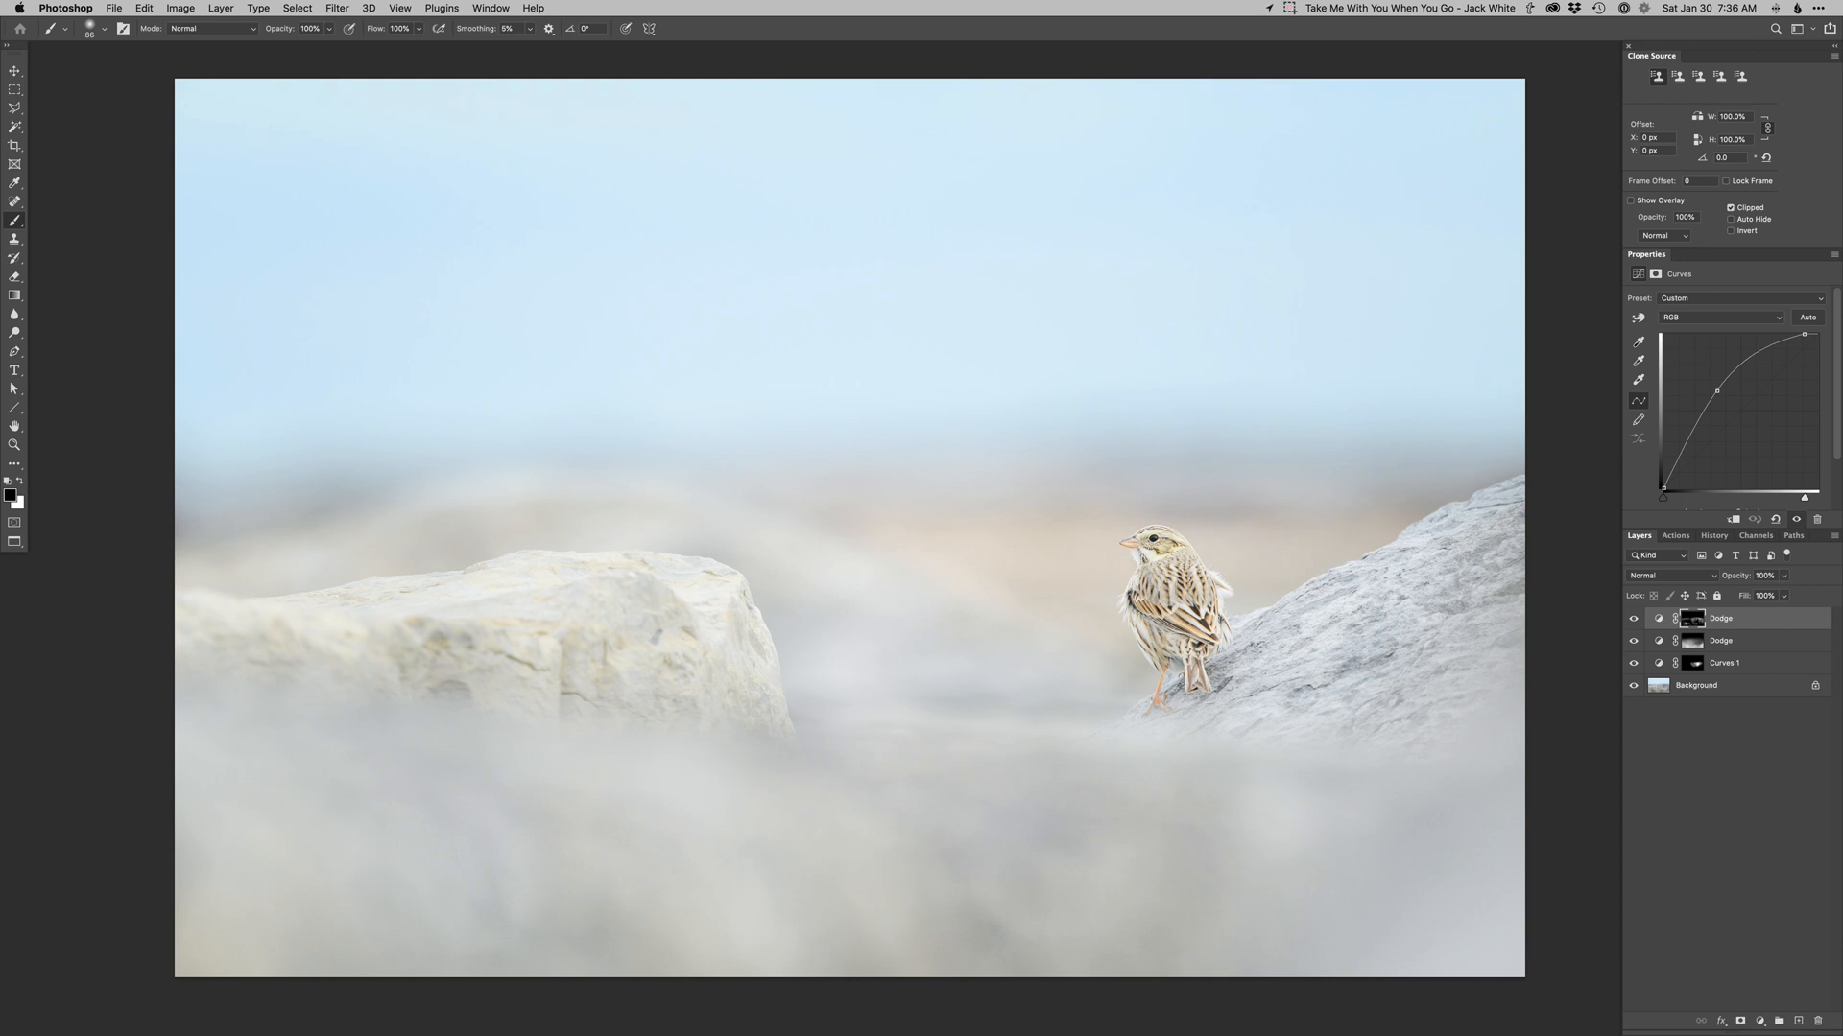
{"action": "key", "text": "x"}
{"action": "key", "text": "x"}
{"action": "left_click_drag", "start_coordinate": [1155, 593], "coordinate": [1181, 594]}
{"action": "key", "text": "x"}
{"action": "key", "text": "super+F2"}
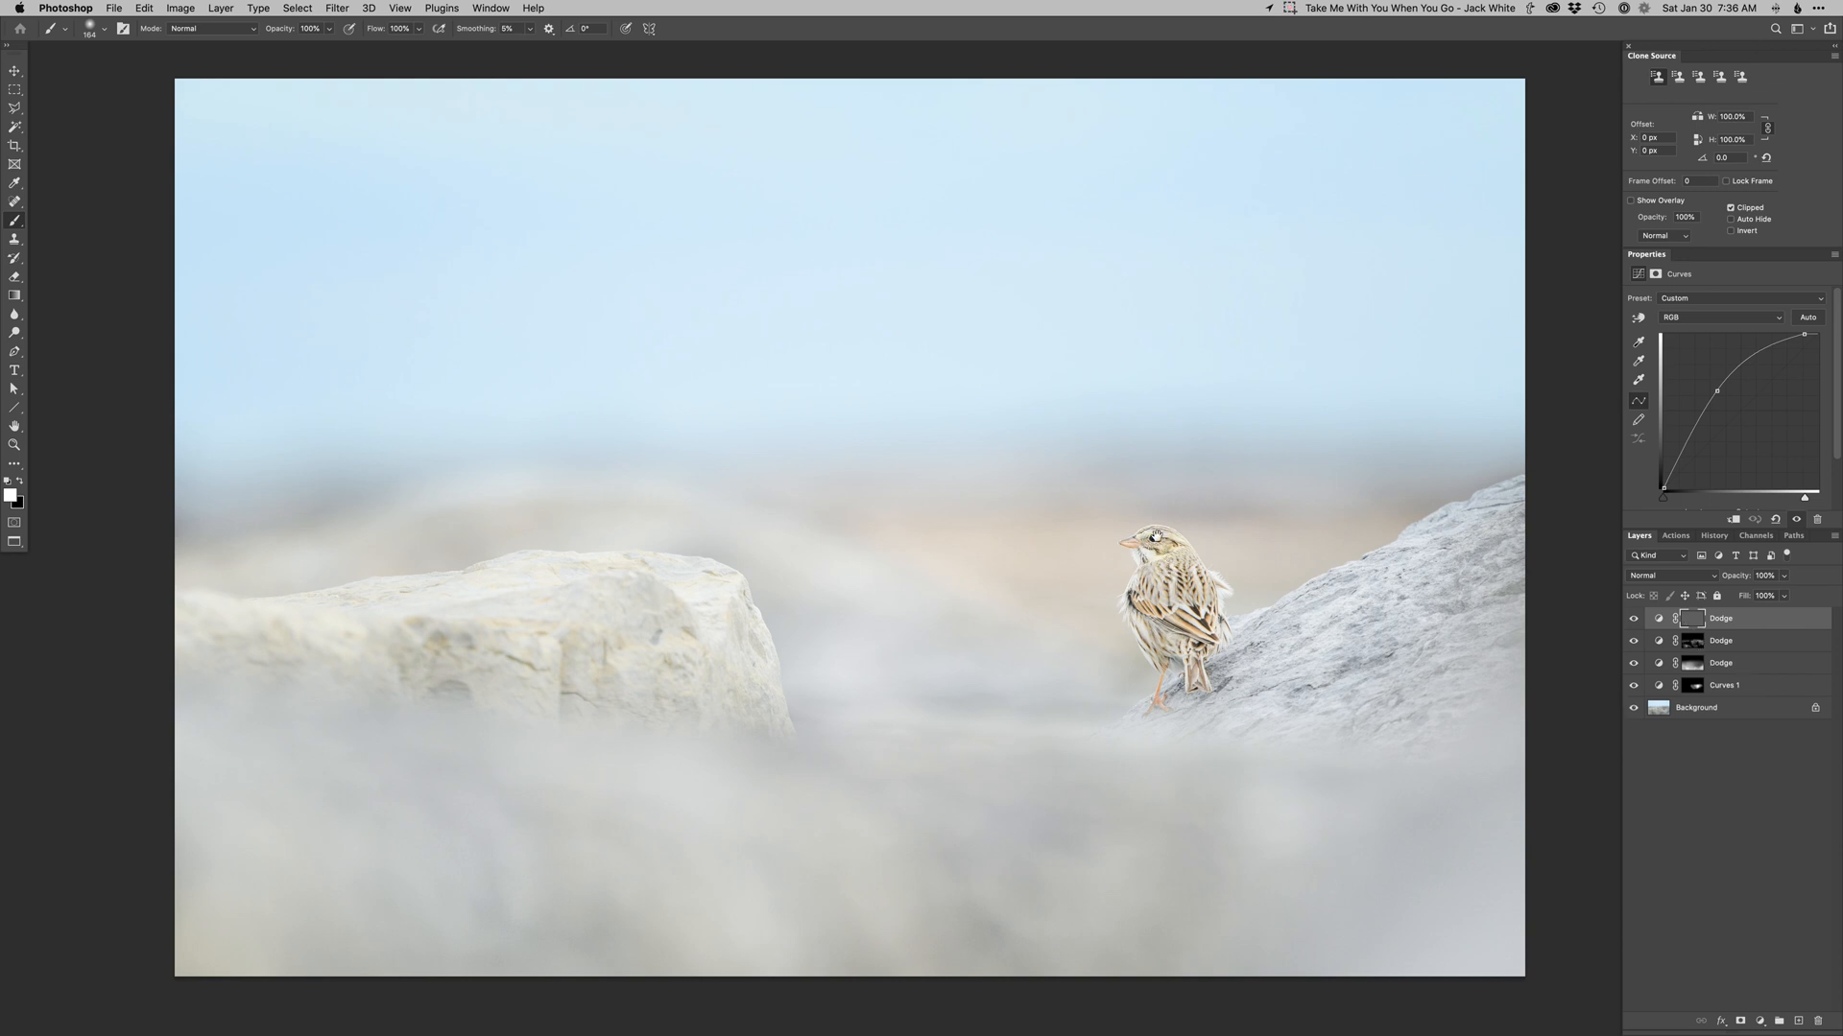
Zoom in on the bird and paint dodging over its head and eye on the new Dodge layer.
{"action": "scroll", "coordinate": [1157, 538], "scroll_direction": "up", "scroll_amount": 5}
{"action": "right_click", "coordinate": [1173, 543]}
{"action": "left_click_drag", "start_coordinate": [1132, 527], "coordinate": [966, 539]}
{"action": "left_click_drag", "start_coordinate": [1171, 528], "coordinate": [1156, 531]}
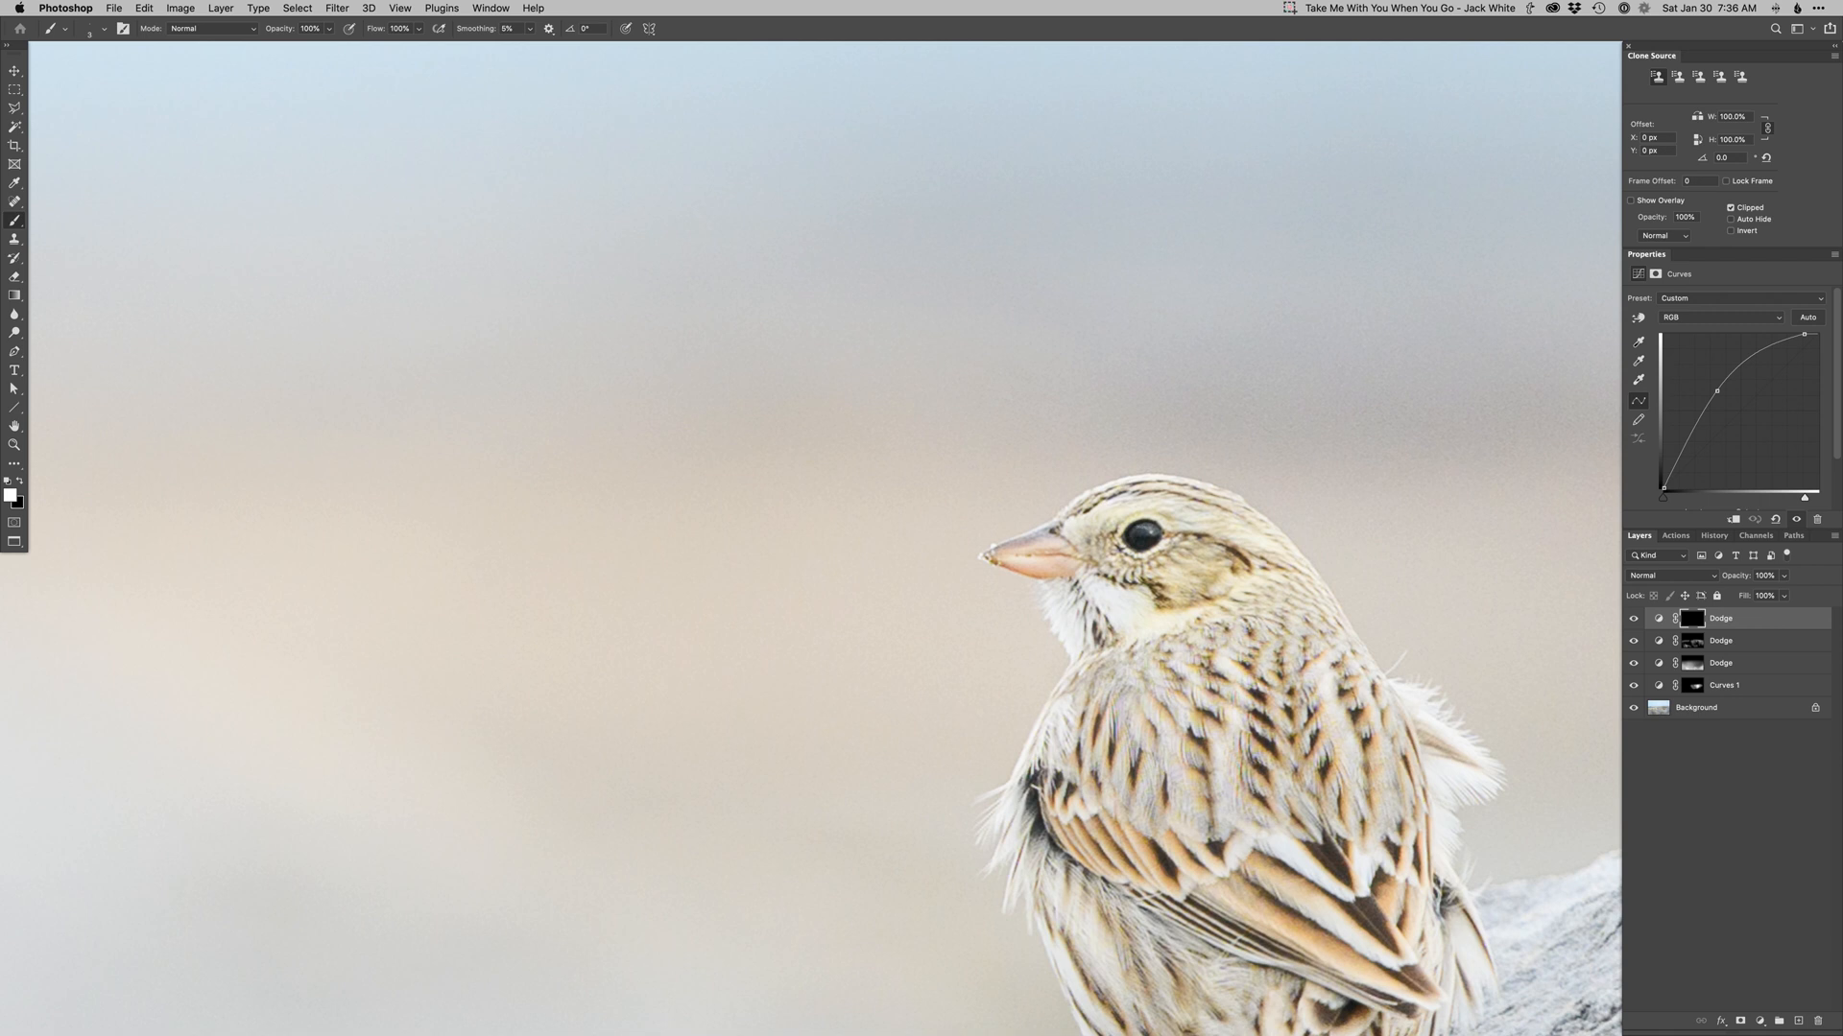
{"action": "mouse_move", "coordinate": [1139, 542]}
{"action": "left_mouse_down"}
{"action": "mouse_move", "coordinate": [1149, 527]}
{"action": "mouse_move", "coordinate": [1140, 538]}
{"action": "left_mouse_up"}
{"action": "key", "text": "x"}
{"action": "key", "text": "x"}
{"action": "key", "text": "x"}
Add two new Curves adjustment layers above the Dodge layers.
{"action": "key", "text": "super+m"}
{"action": "key", "text": "Return"}
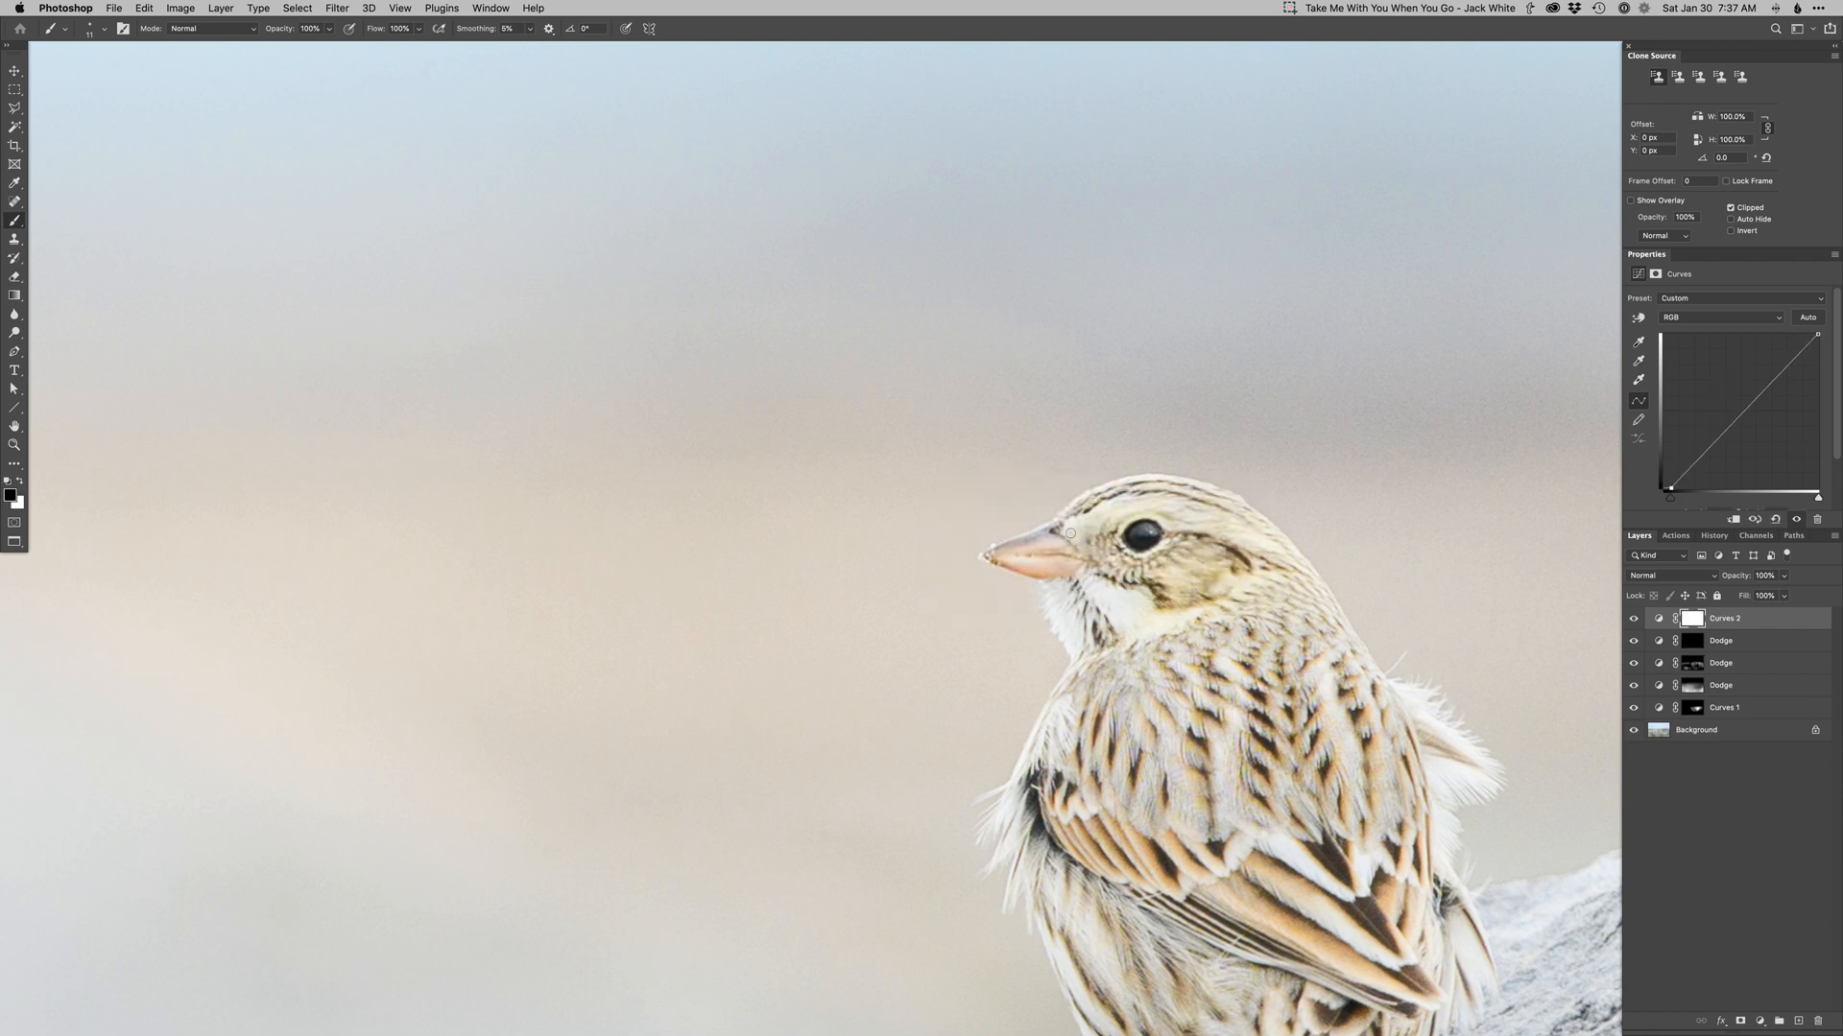
{"action": "key", "text": "super+0"}
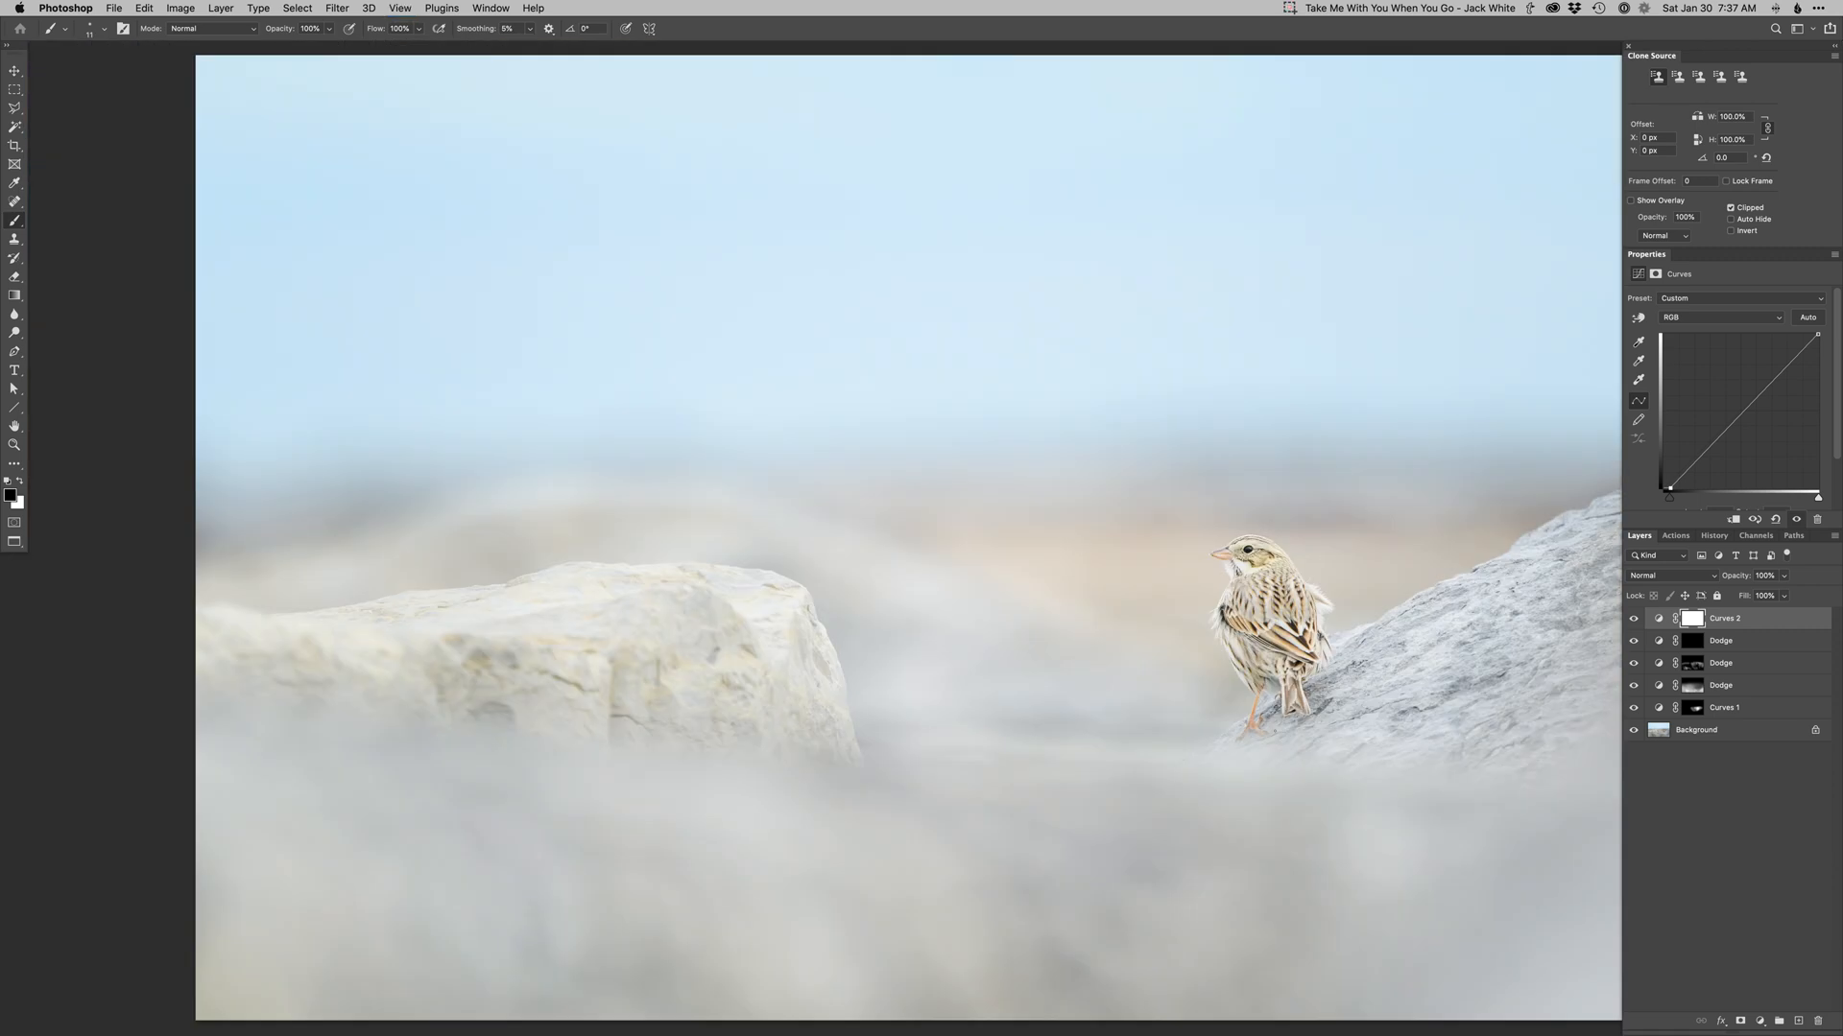
{"action": "scroll", "coordinate": [1274, 735], "scroll_direction": "down", "scroll_amount": 2}
{"action": "left_click_drag", "start_coordinate": [1273, 746], "coordinate": [1193, 737]}
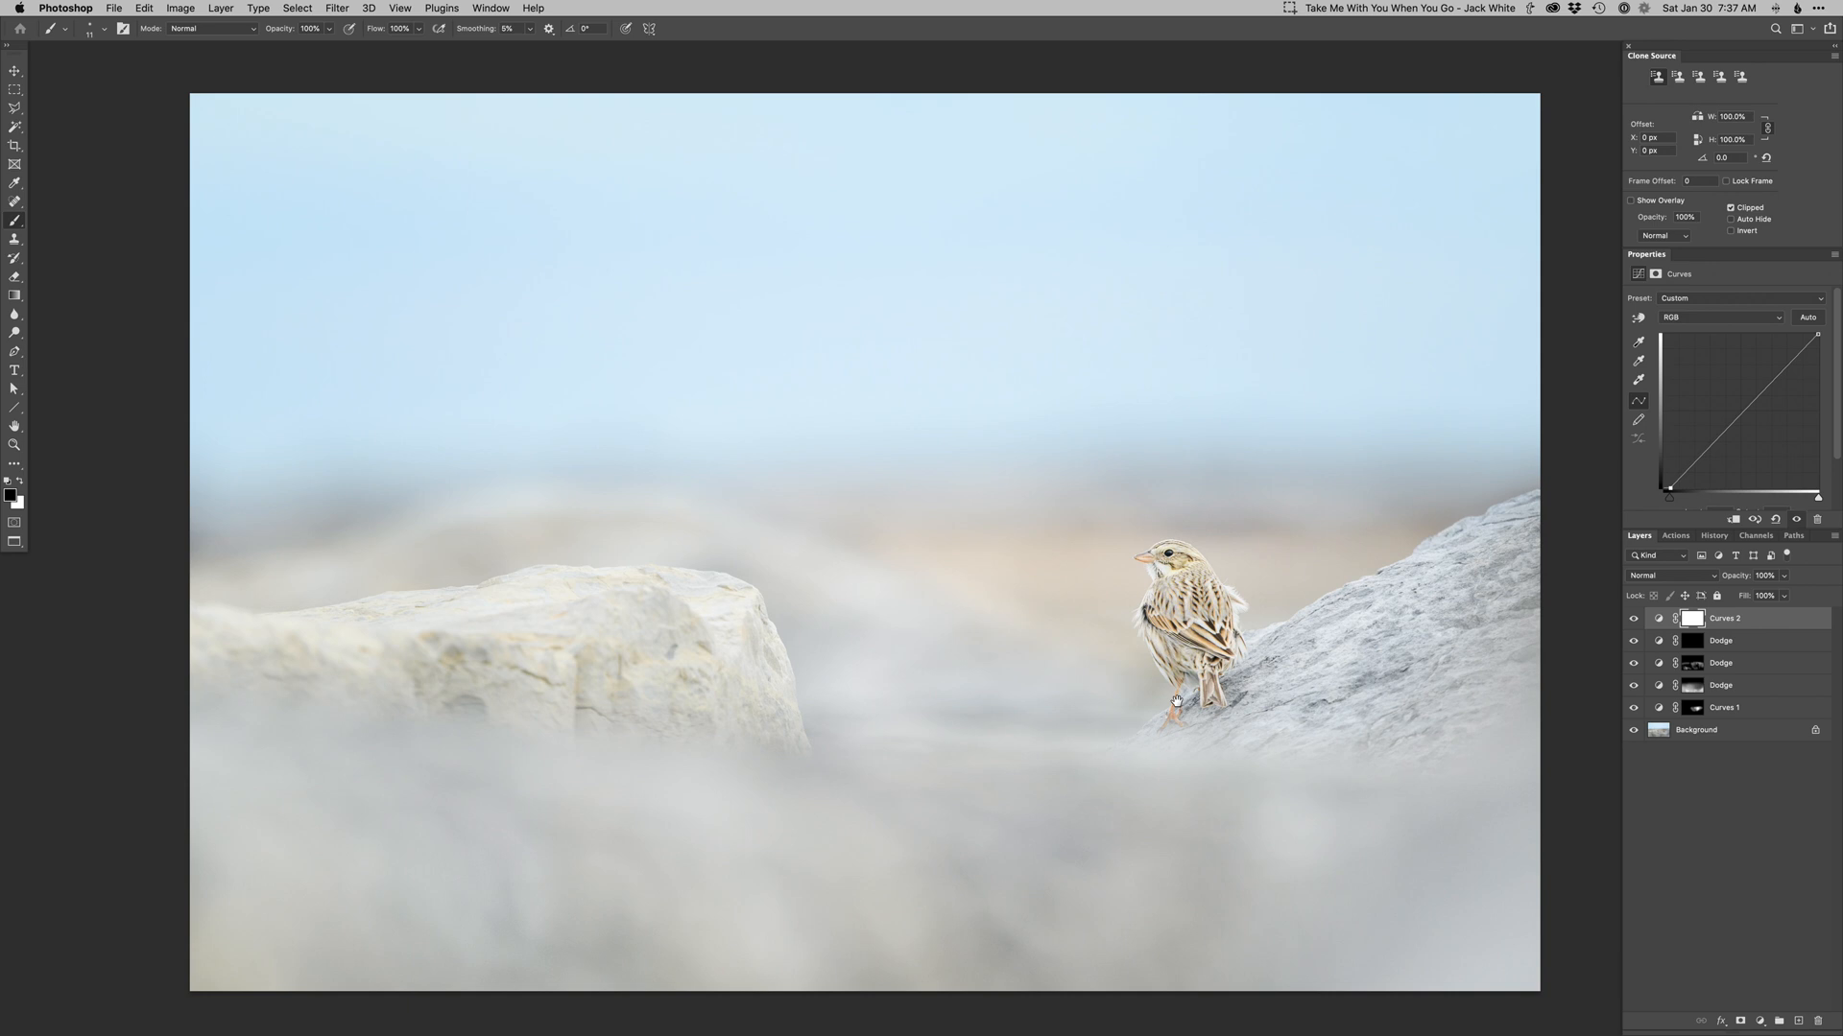
{"action": "scroll", "coordinate": [1177, 702], "scroll_direction": "down", "scroll_amount": 3}
{"action": "key", "text": "ctrl+super+m"}
{"action": "key", "text": "Return"}
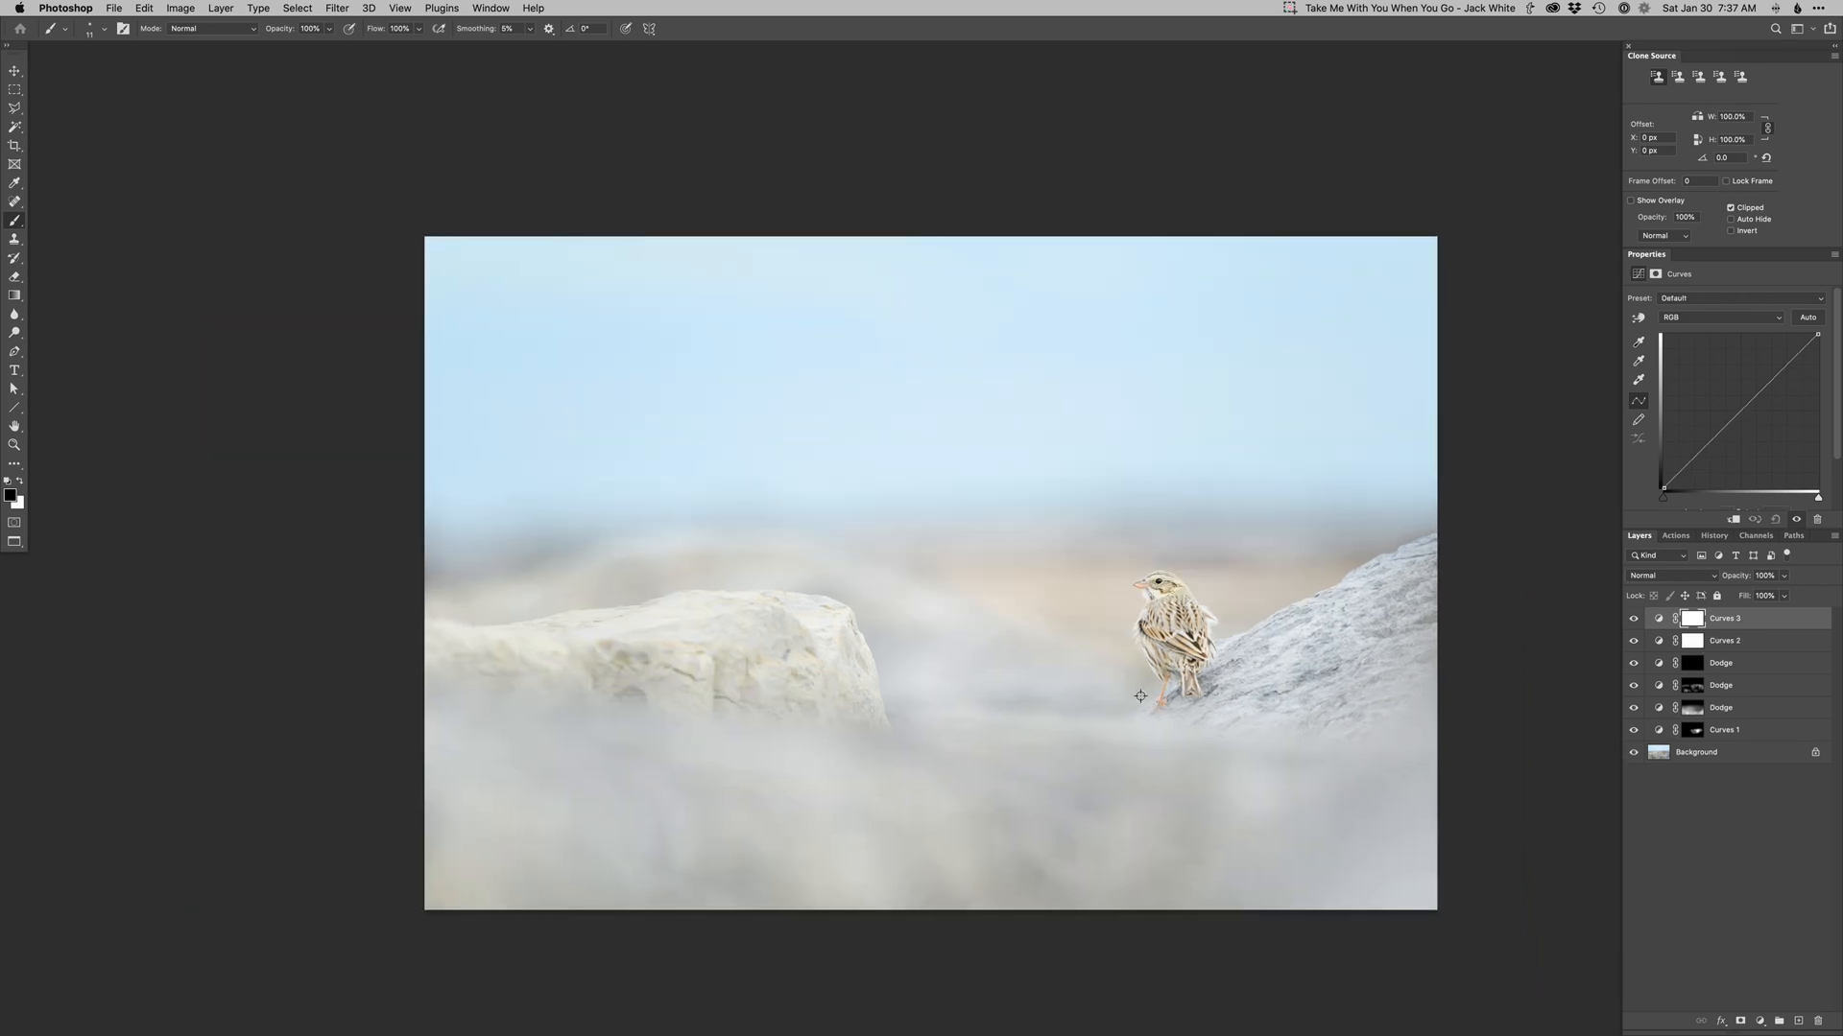
Raise the red channel curve on the top Curves layer, invert its mask, and paint it along the horizon.
{"action": "key", "text": "alt+5"}
{"action": "key", "text": "alt+3"}
{"action": "left_click", "coordinate": [1773, 379]}
{"action": "key", "text": "alt+5"}
{"action": "key", "text": "super+i"}
{"action": "key", "text": "super+minus"}
{"action": "left_click_drag", "start_coordinate": [1204, 486], "coordinate": [1288, 472]}
{"action": "key", "text": "x"}
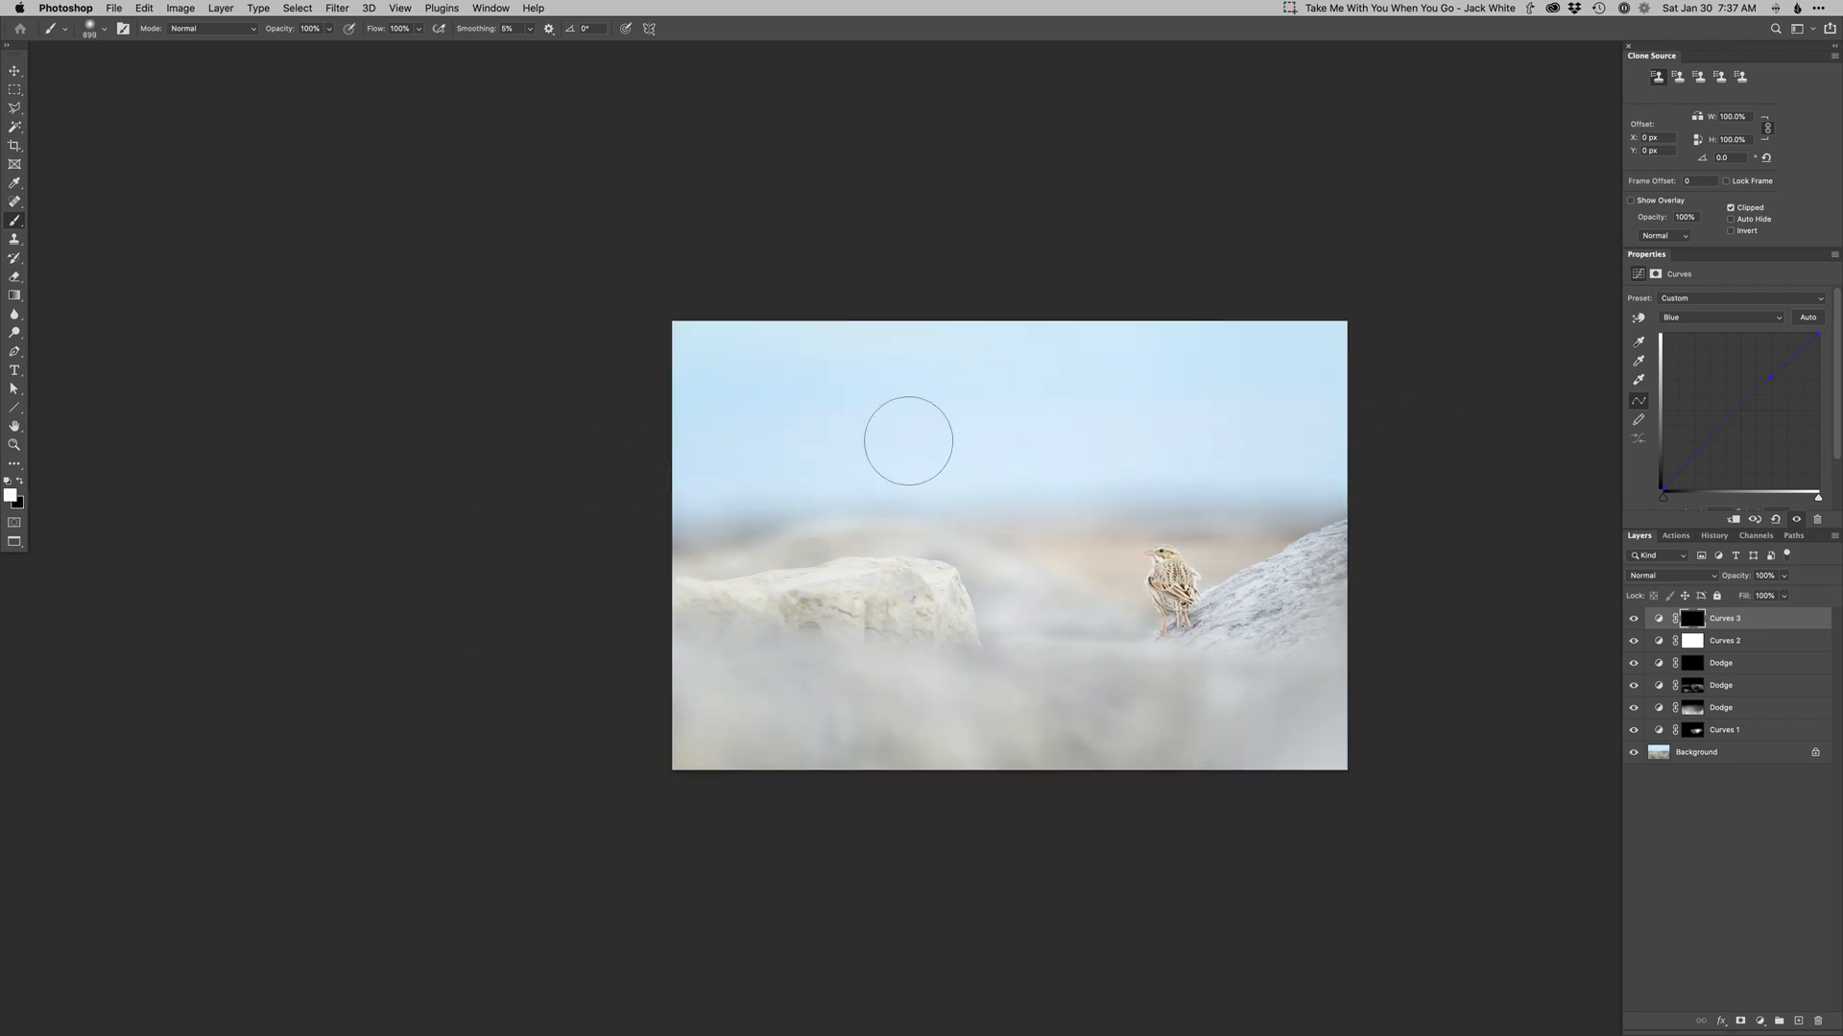
{"action": "mouse_move", "coordinate": [421, 342]}
{"action": "left_mouse_down"}
{"action": "mouse_move", "coordinate": [893, 345]}
{"action": "mouse_move", "coordinate": [1104, 403]}
{"action": "mouse_move", "coordinate": [1246, 477]}
{"action": "mouse_move", "coordinate": [1363, 371]}
{"action": "left_mouse_up"}
Toggle the warming curves layer to compare it and paint a little more of it near the bird.
{"action": "key", "text": "alt+3"}
{"action": "left_click", "coordinate": [1635, 620]}
{"action": "left_click", "coordinate": [1635, 621]}
{"action": "left_click_drag", "start_coordinate": [1258, 567], "coordinate": [1247, 568]}
{"action": "key", "text": "x"}
{"action": "key", "text": "super+0"}
{"action": "key", "text": "super+minus"}
{"action": "left_click_drag", "start_coordinate": [1147, 725], "coordinate": [1071, 724]}
{"action": "left_click", "coordinate": [1633, 754], "text": "alt"}
{"action": "left_click", "coordinate": [1633, 753], "text": "alt"}
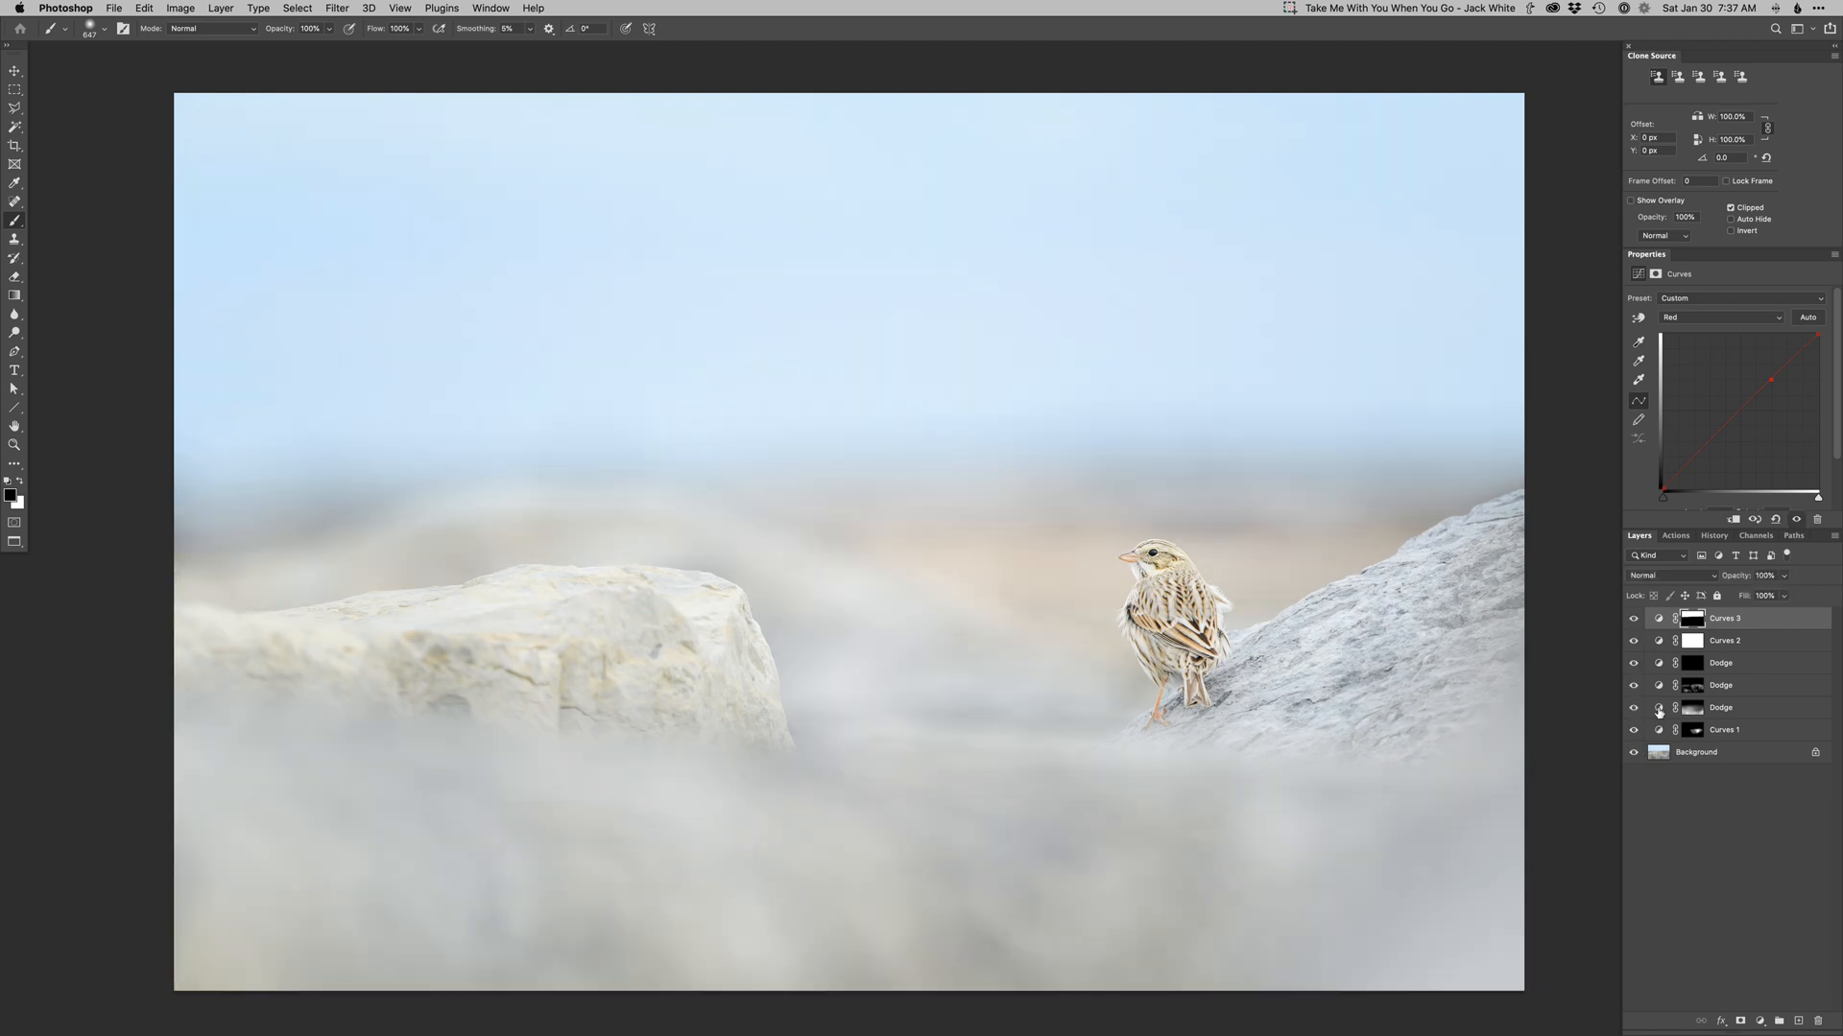
Select the Curves 1 mask, compare it on and off, and paint on it in the foreground below the bird.
{"action": "left_click", "coordinate": [1657, 713]}
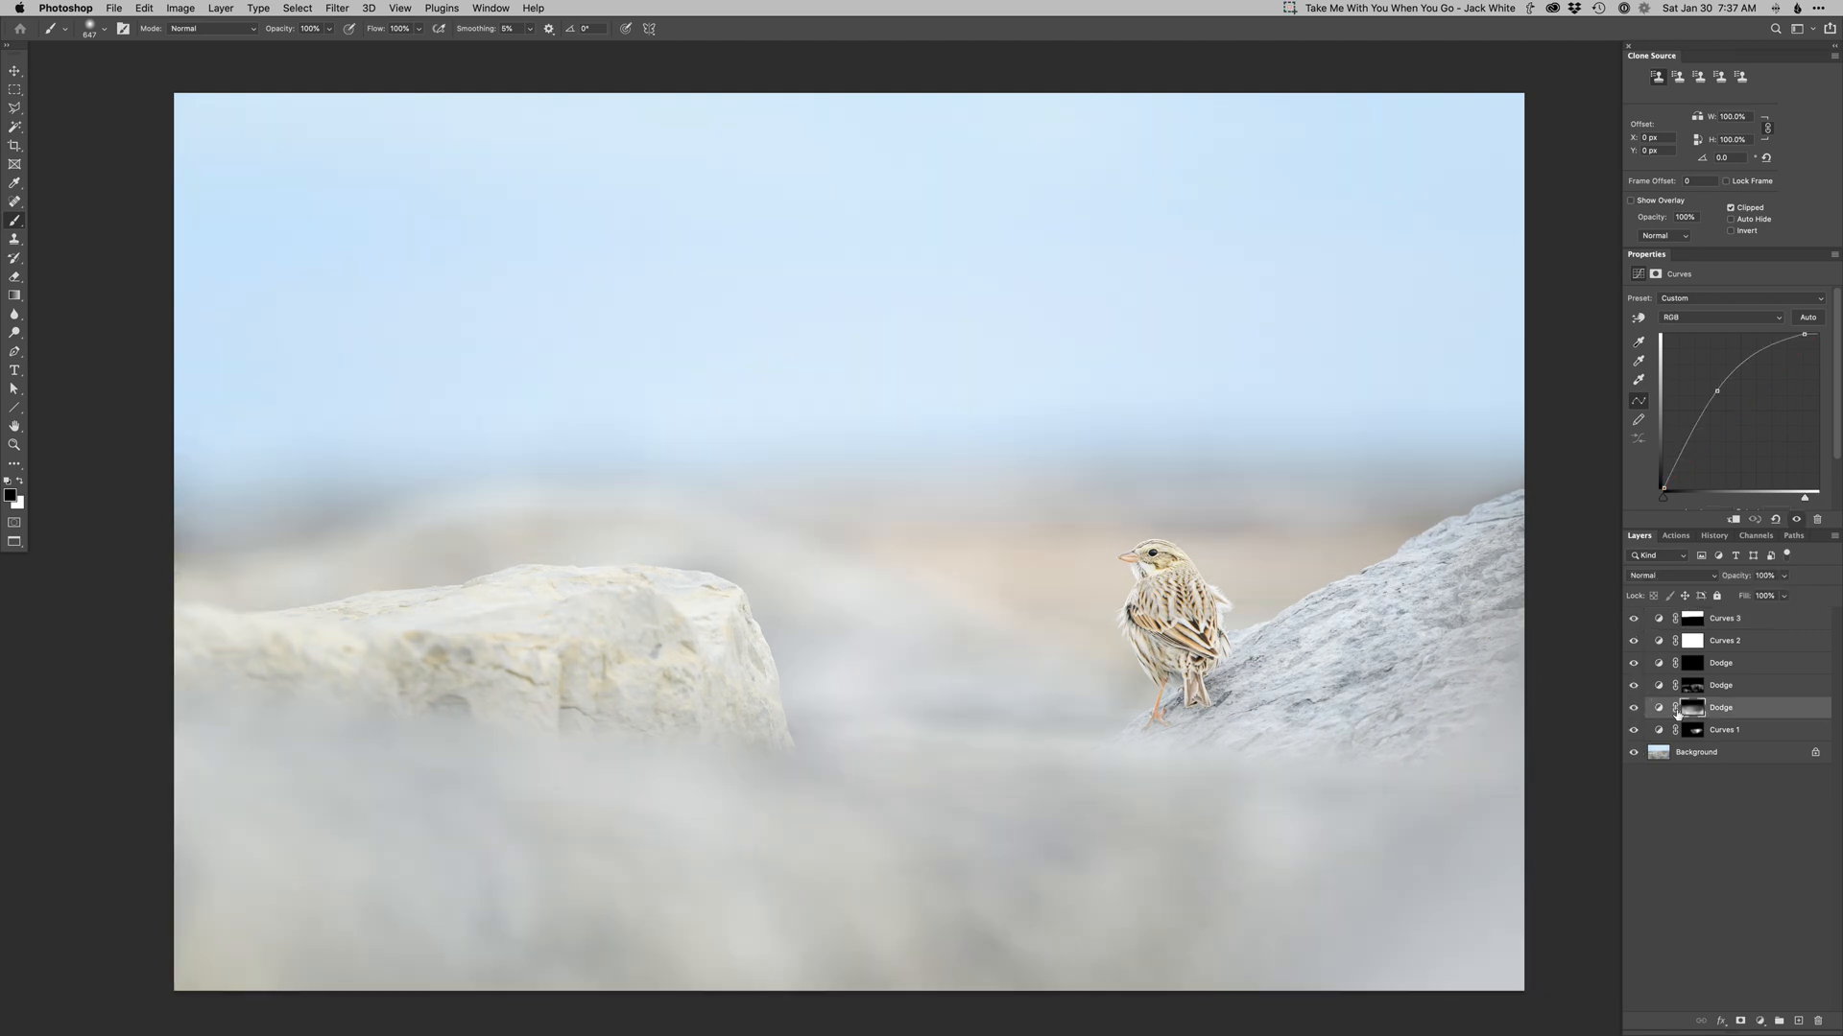
{"action": "left_click", "coordinate": [1696, 733]}
{"action": "left_click_drag", "start_coordinate": [1216, 669], "coordinate": [1208, 669], "text": "ctrl+alt"}
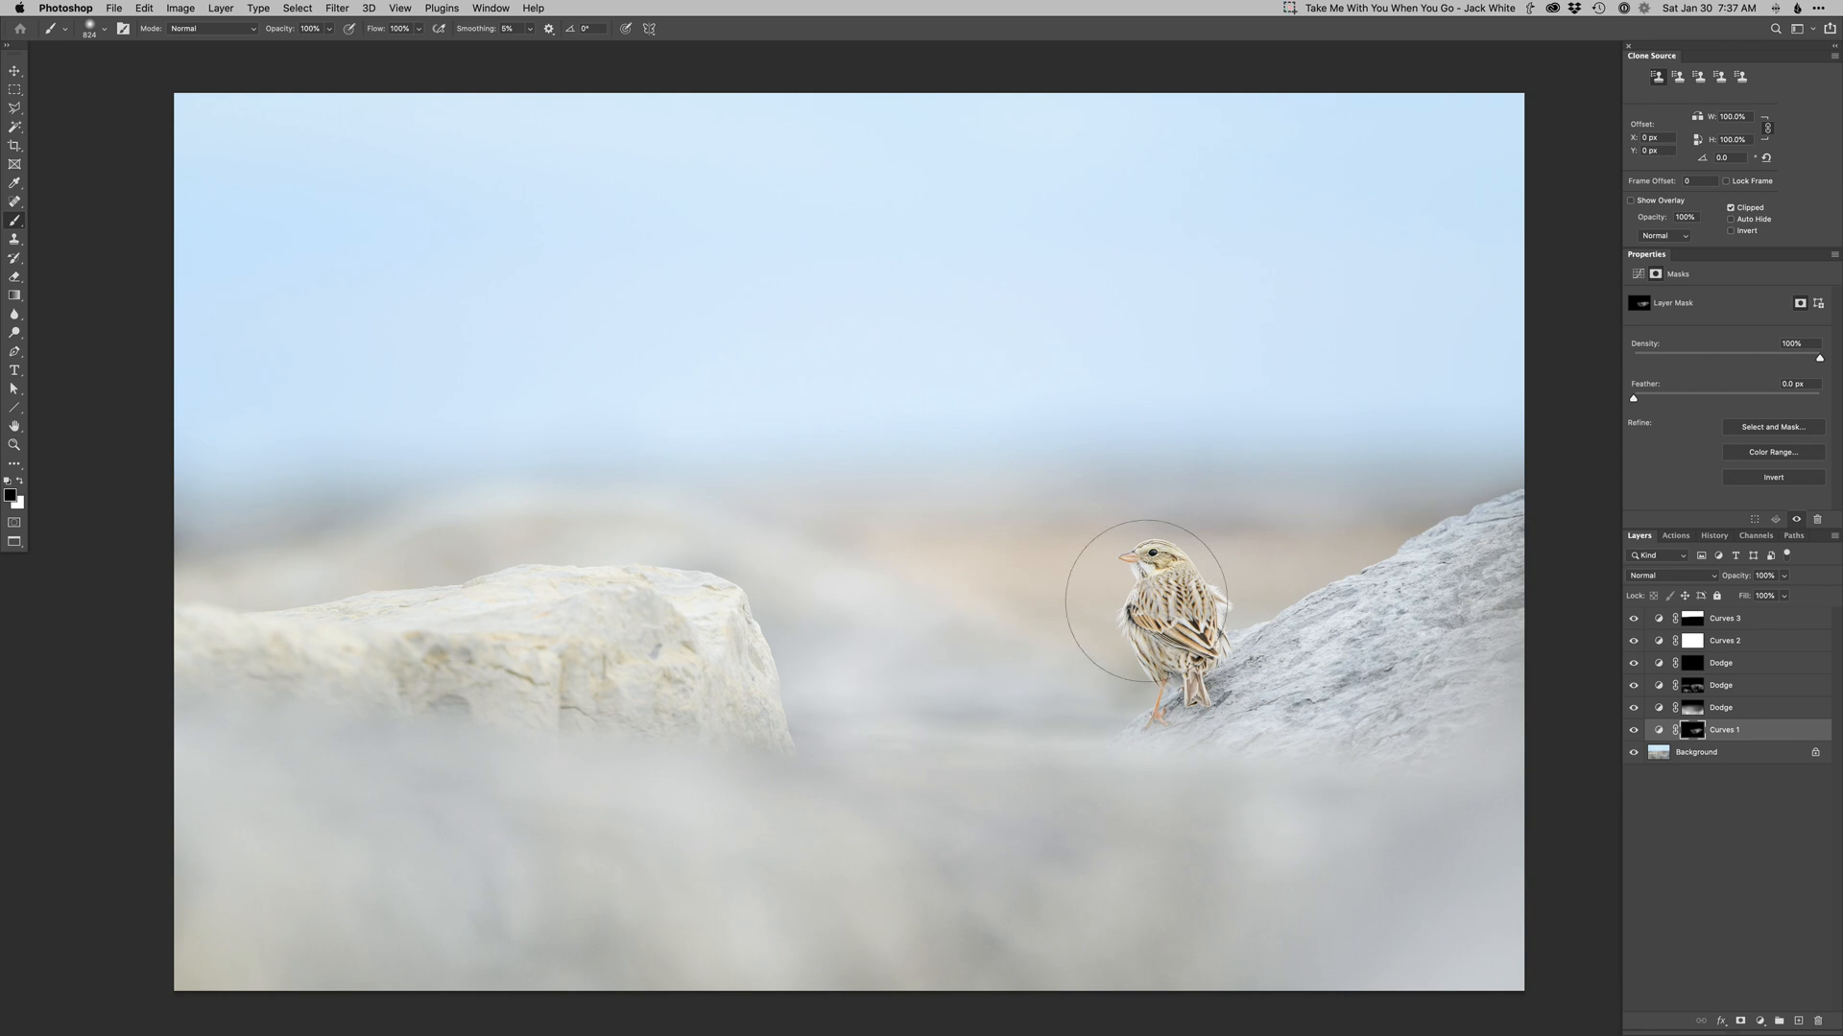
{"action": "left_click_drag", "start_coordinate": [1352, 809], "coordinate": [1244, 801], "text": "ctrl+alt"}
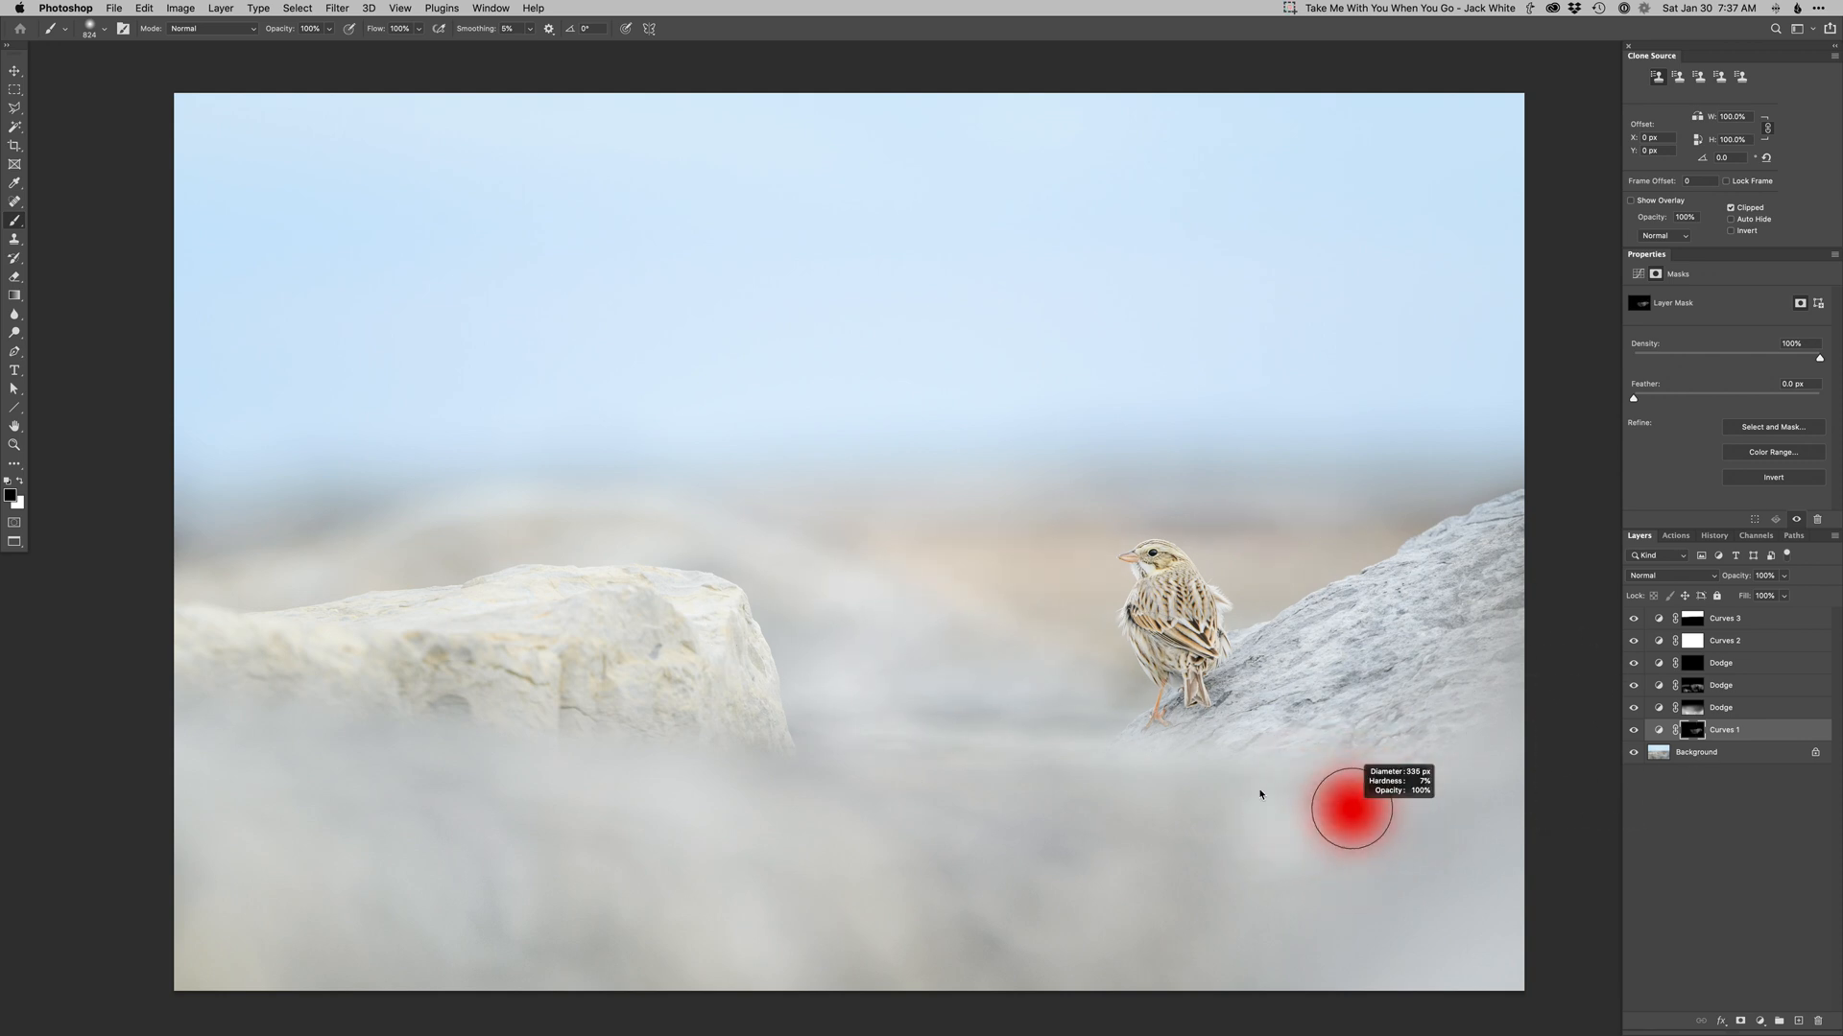
{"action": "left_click", "coordinate": [1633, 754], "text": "alt"}
{"action": "left_click", "coordinate": [1632, 754], "text": "alt"}
{"action": "left_click_drag", "start_coordinate": [1211, 811], "coordinate": [1172, 805], "text": "ctrl+alt"}
Add a Curves 4 layer, adjust its blue channel curve, invert its mask, and paint it onto the bird.
{"action": "scroll", "coordinate": [1159, 630], "scroll_direction": "up", "scroll_amount": 3}
{"action": "left_click", "coordinate": [1726, 619]}
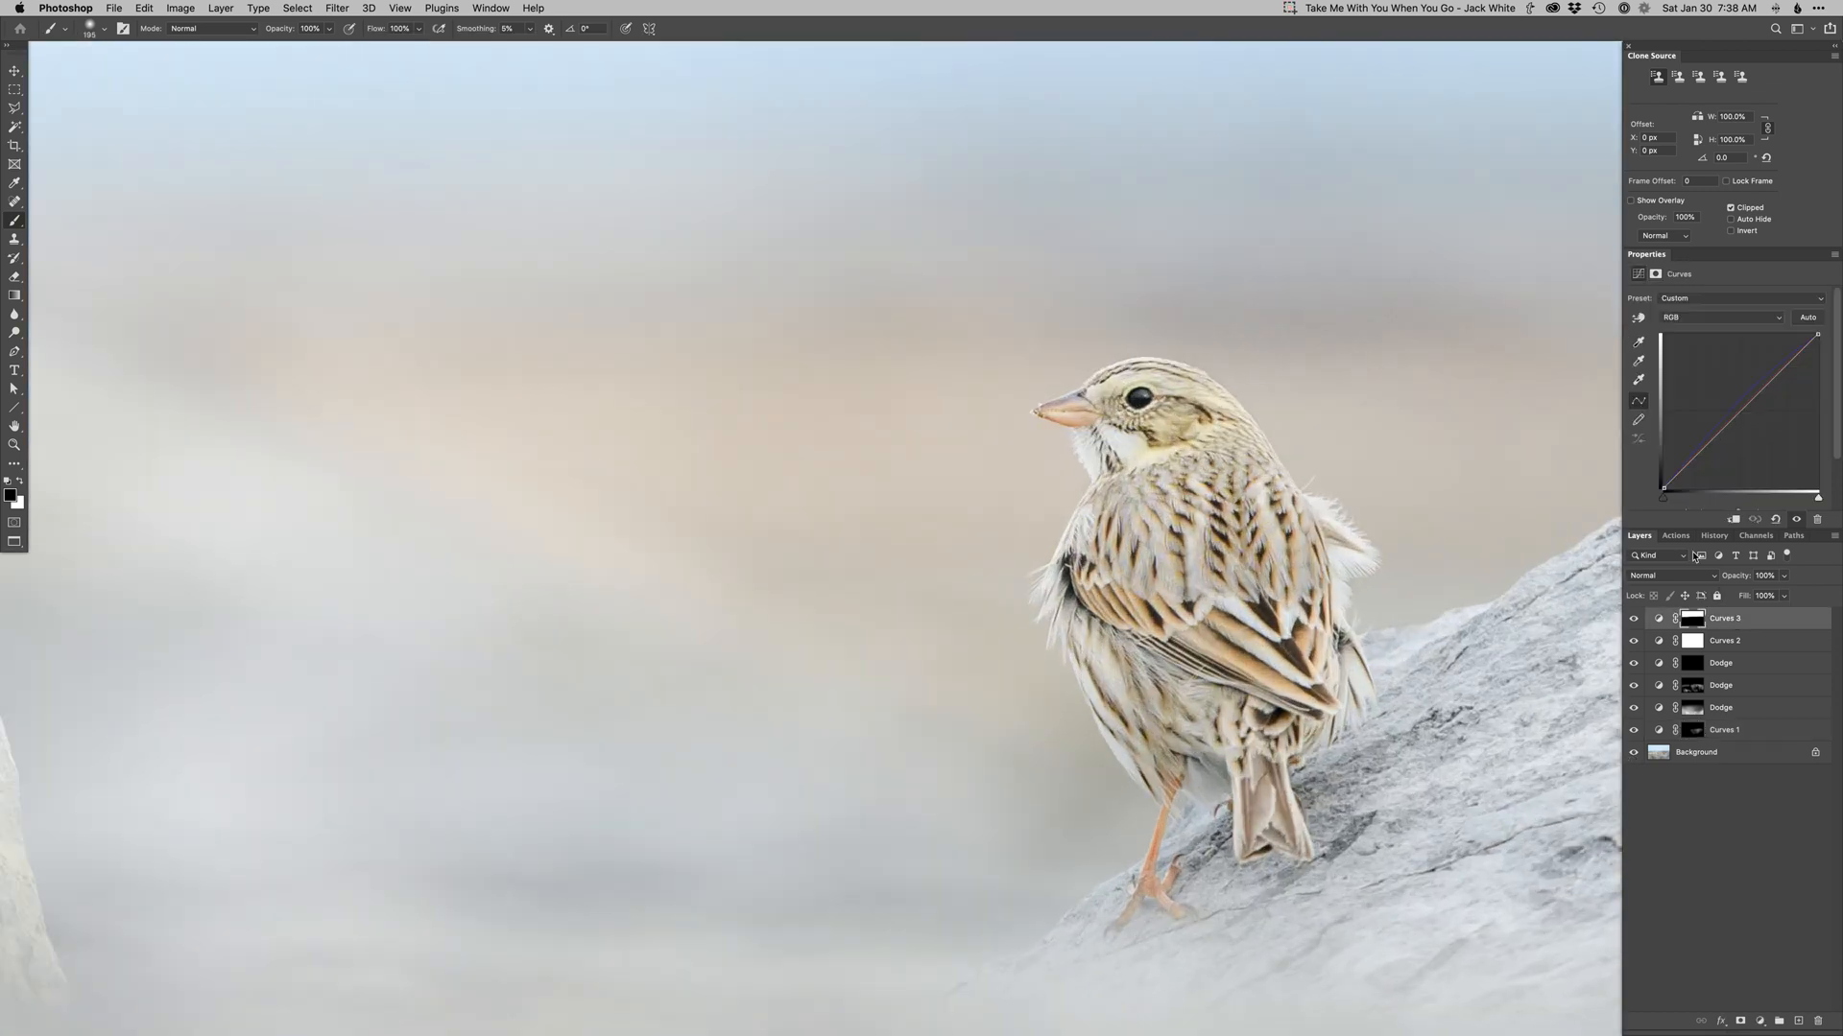
{"action": "key", "text": "super+shift+m"}
{"action": "key", "text": "Return"}
{"action": "key", "text": "alt+3"}
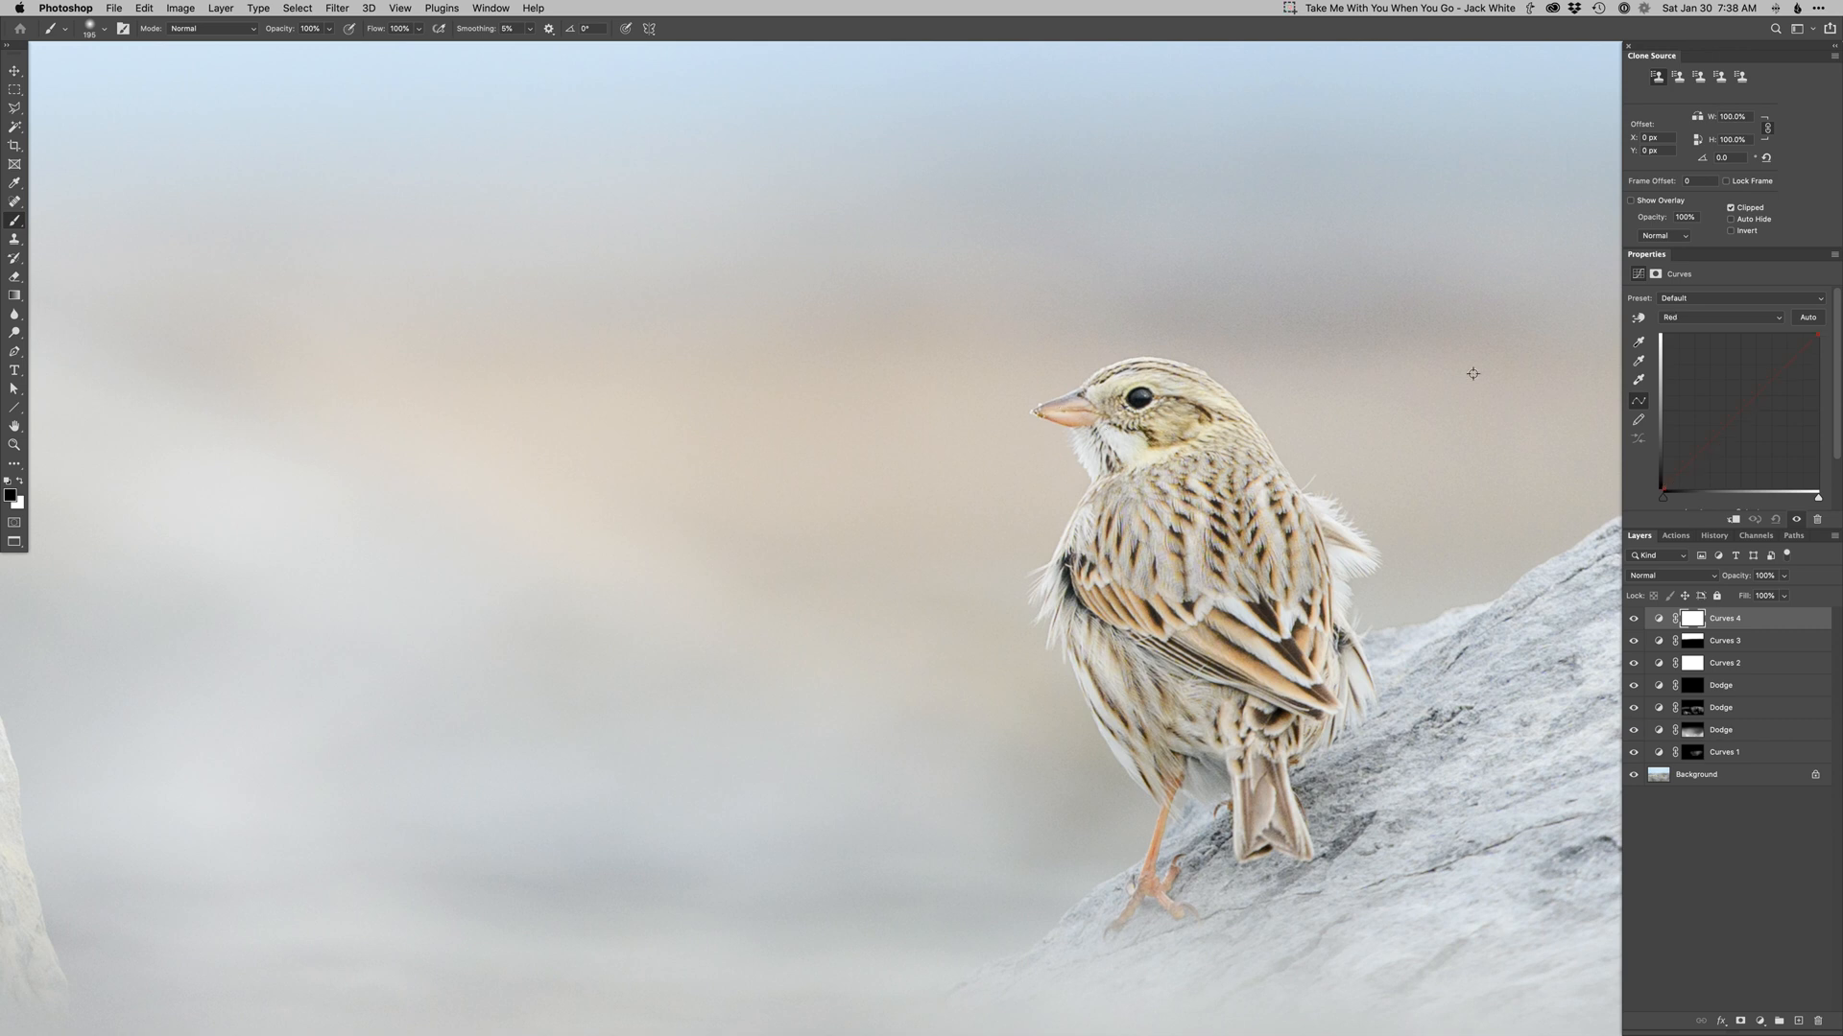
{"action": "key", "text": "alt+5"}
{"action": "left_click", "coordinate": [1769, 384]}
{"action": "key", "text": "alt+3"}
{"action": "key", "text": "alt+5"}
{"action": "key", "text": "super+i"}
{"action": "mouse_move", "coordinate": [1080, 429]}
{"action": "left_mouse_down"}
{"action": "mouse_move", "coordinate": [941, 428]}
{"action": "mouse_move", "coordinate": [1098, 418]}
{"action": "mouse_move", "coordinate": [1060, 411]}
{"action": "left_mouse_up"}
{"action": "key", "text": "x"}
{"action": "left_click", "coordinate": [1253, 710], "text": "alt+super"}
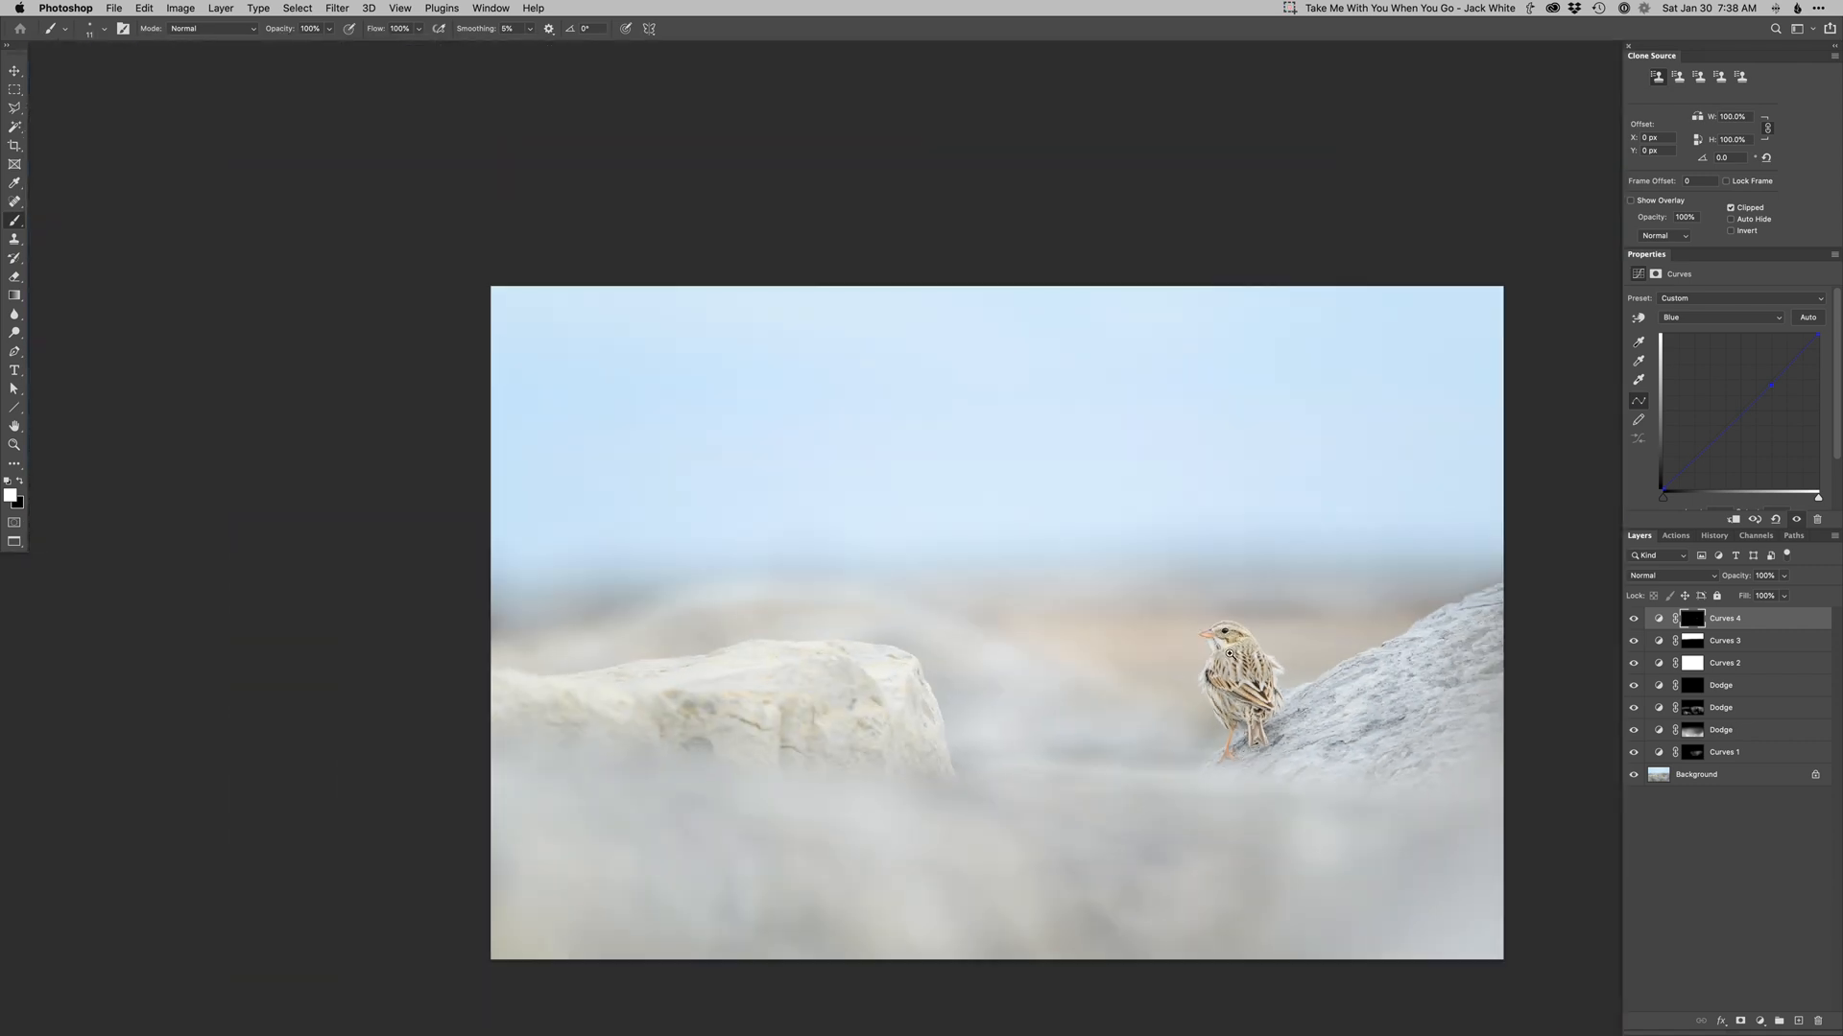
{"action": "left_click", "coordinate": [1224, 650], "text": "super"}
{"action": "left_click", "coordinate": [1224, 650], "text": "super"}
{"action": "left_click", "coordinate": [1223, 650], "text": "super"}
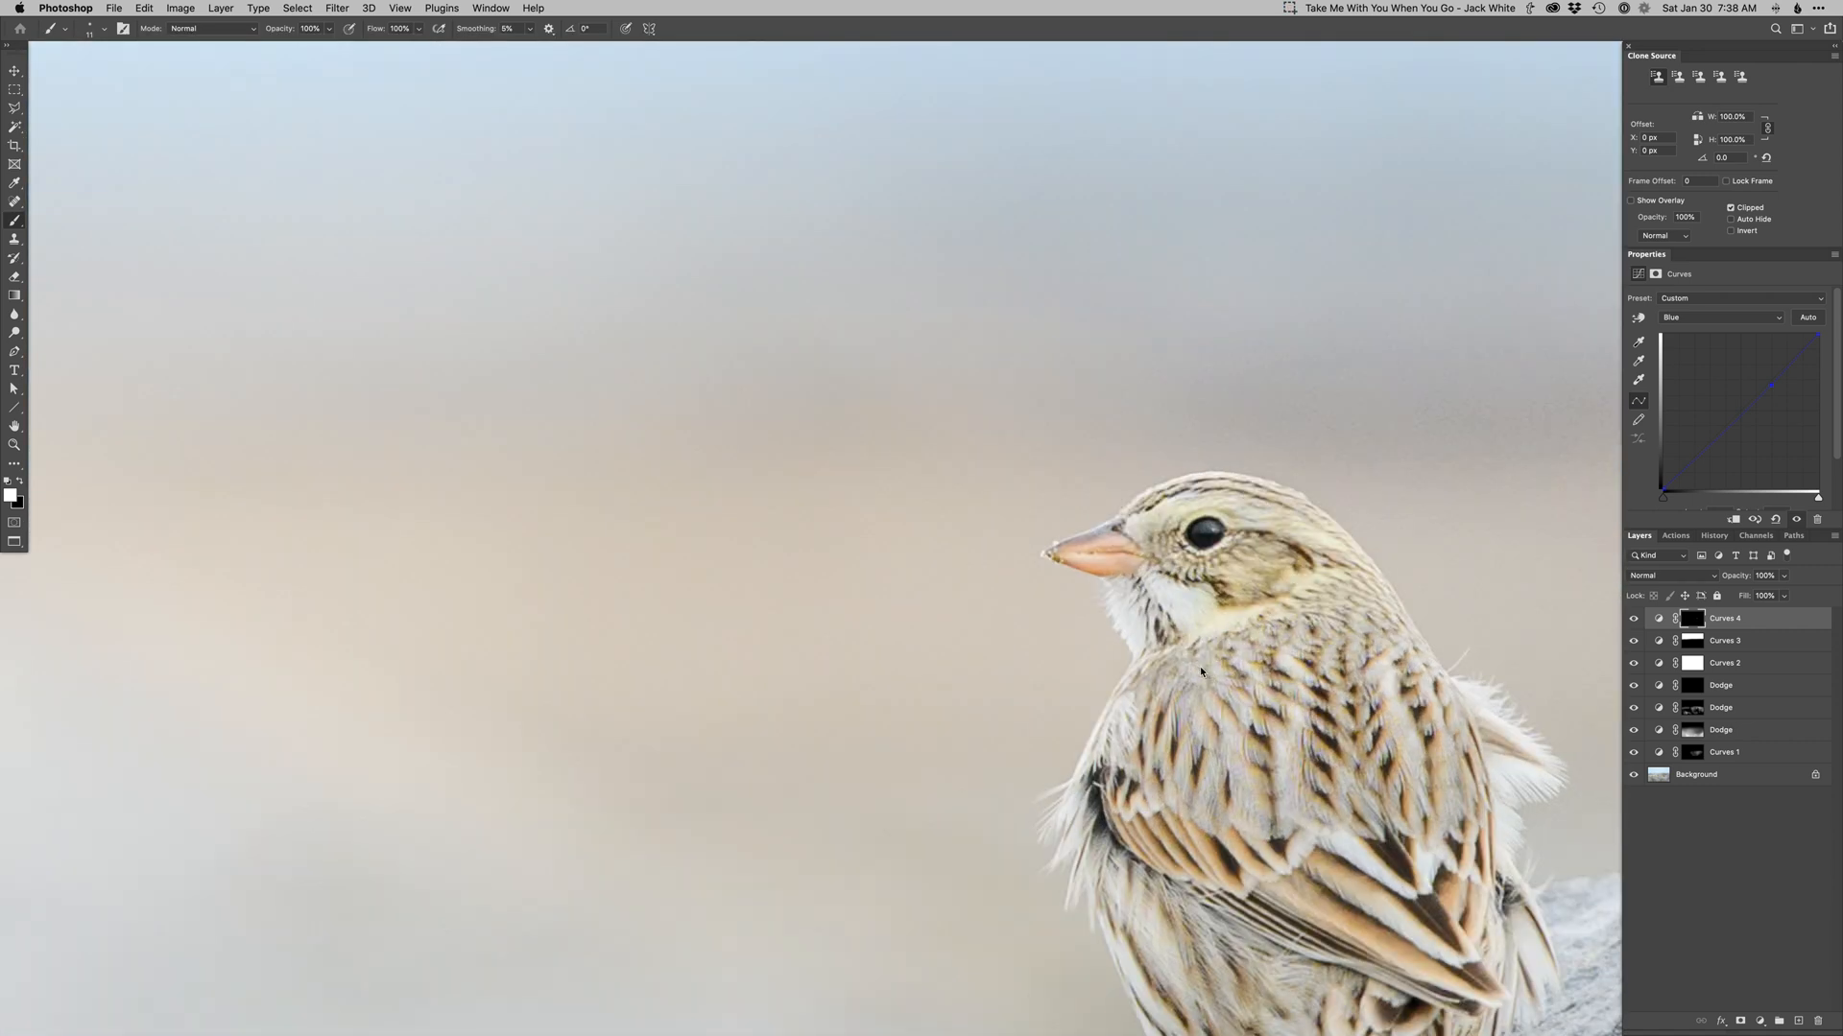
Add a Curves 5 layer with a slightly lowered blue curve, invert its mask, and paint it over the bird's head and body.
{"action": "key", "text": "super+shift+m"}
{"action": "key", "text": "Return"}
{"action": "key", "text": "alt+5"}
{"action": "left_click_drag", "start_coordinate": [1766, 387], "coordinate": [1766, 392]}
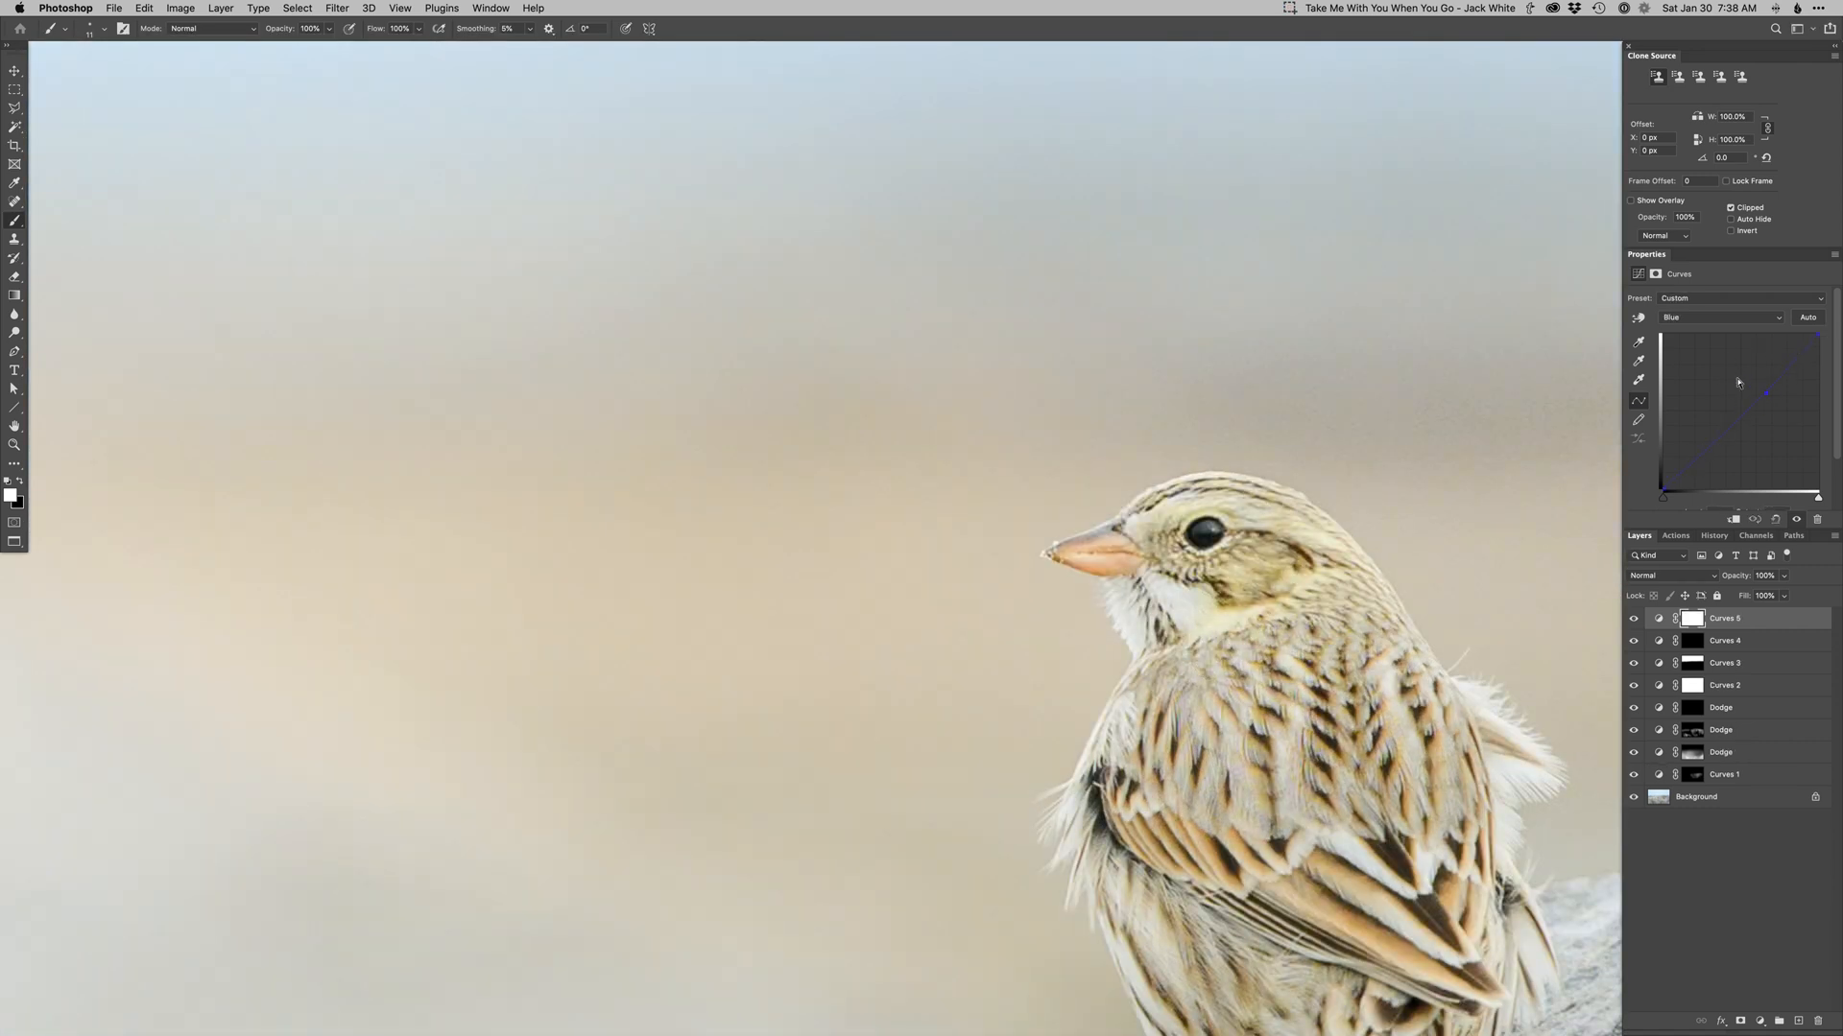
{"action": "key", "text": "super+i"}
{"action": "left_click_drag", "start_coordinate": [1198, 513], "coordinate": [1209, 509]}
{"action": "left_click_drag", "start_coordinate": [1269, 543], "coordinate": [1288, 544]}
{"action": "key", "text": "super+0"}
{"action": "left_click_drag", "start_coordinate": [1108, 656], "coordinate": [1069, 719]}
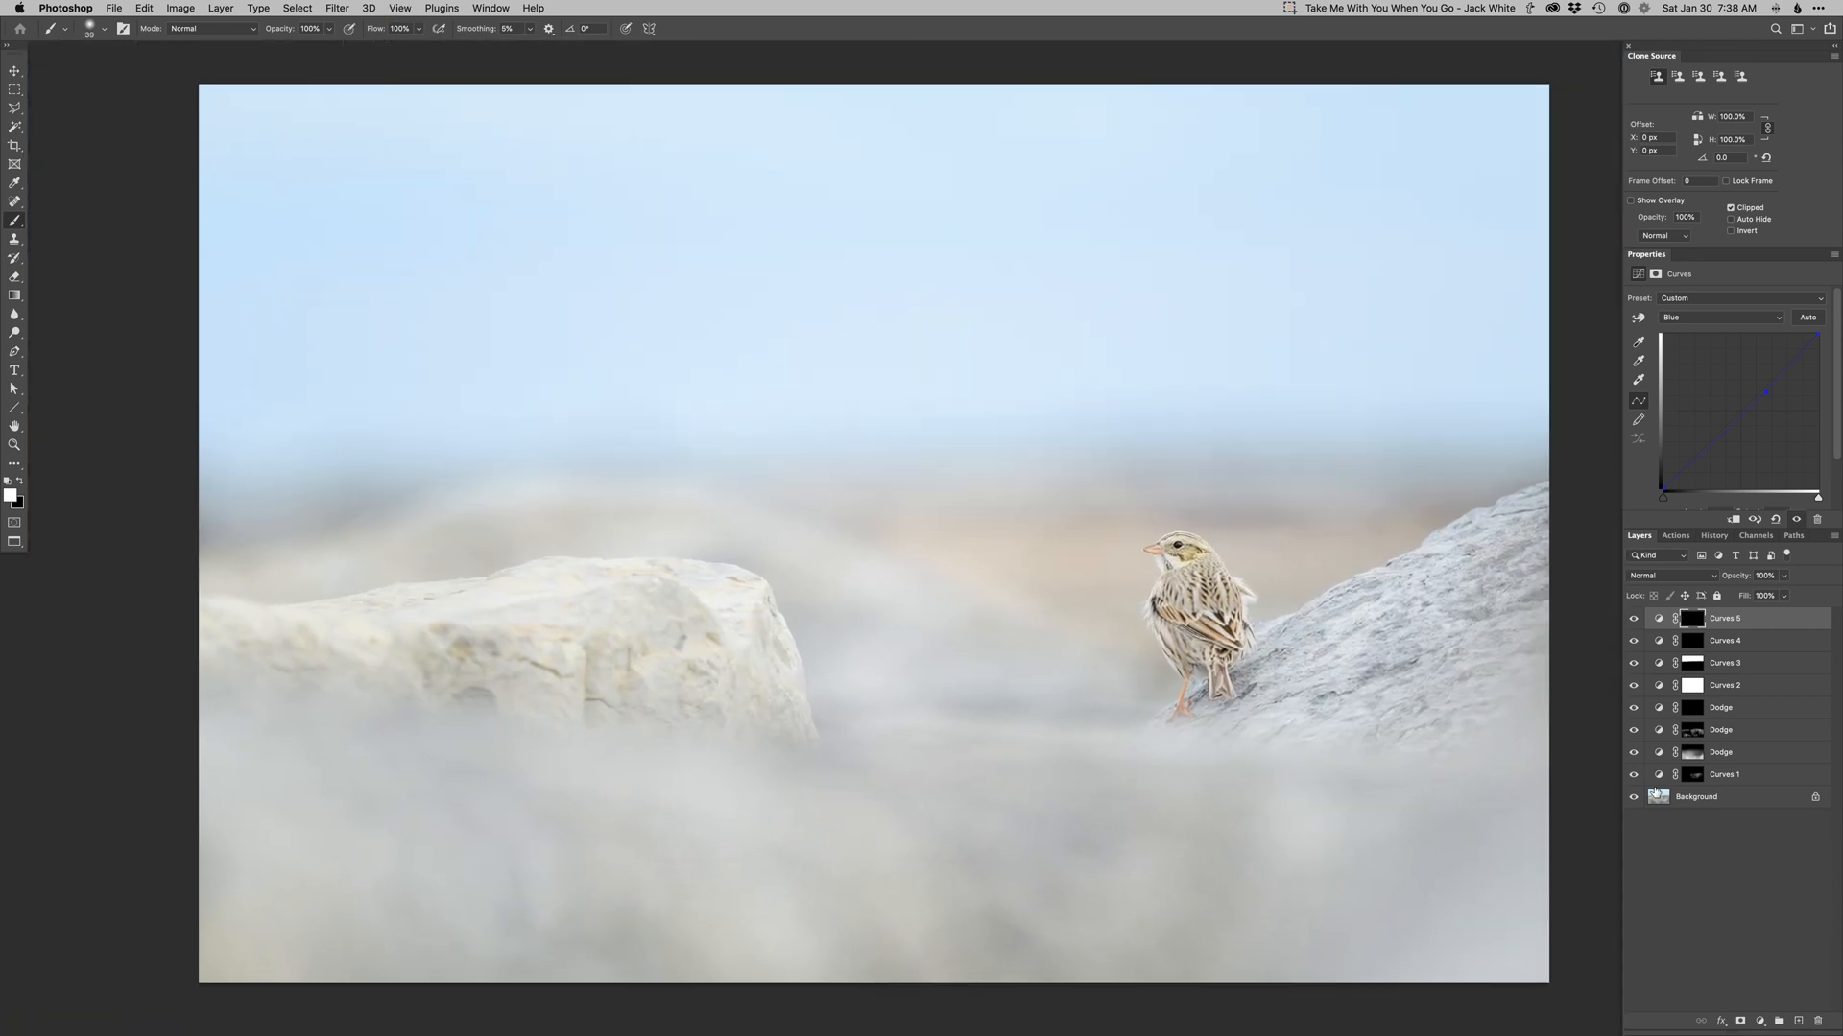
{"action": "left_click", "coordinate": [1633, 797], "text": "alt"}
{"action": "left_click", "coordinate": [1633, 797], "text": "alt"}
Close the document and compare the edited photo with the original side by side in Lightroom.
{"action": "key", "text": "super+w"}
{"action": "left_click", "coordinate": [1532, 515]}
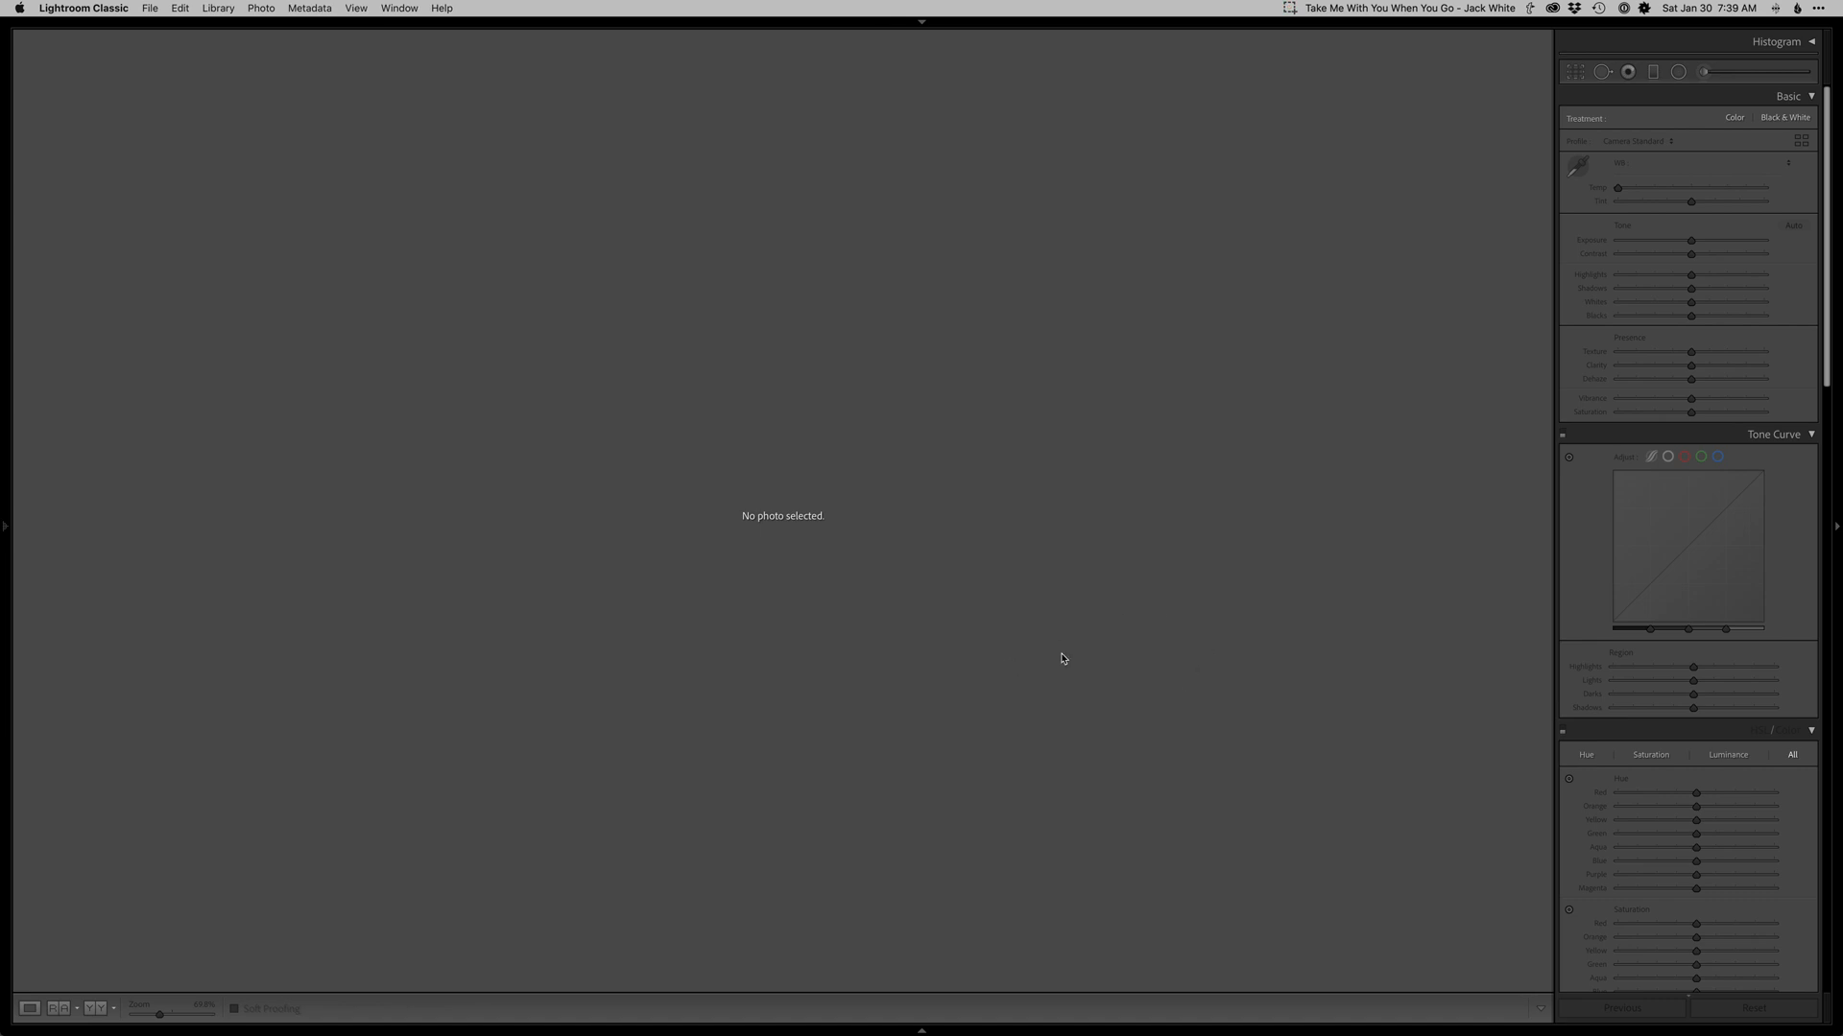
{"action": "key", "text": "g"}
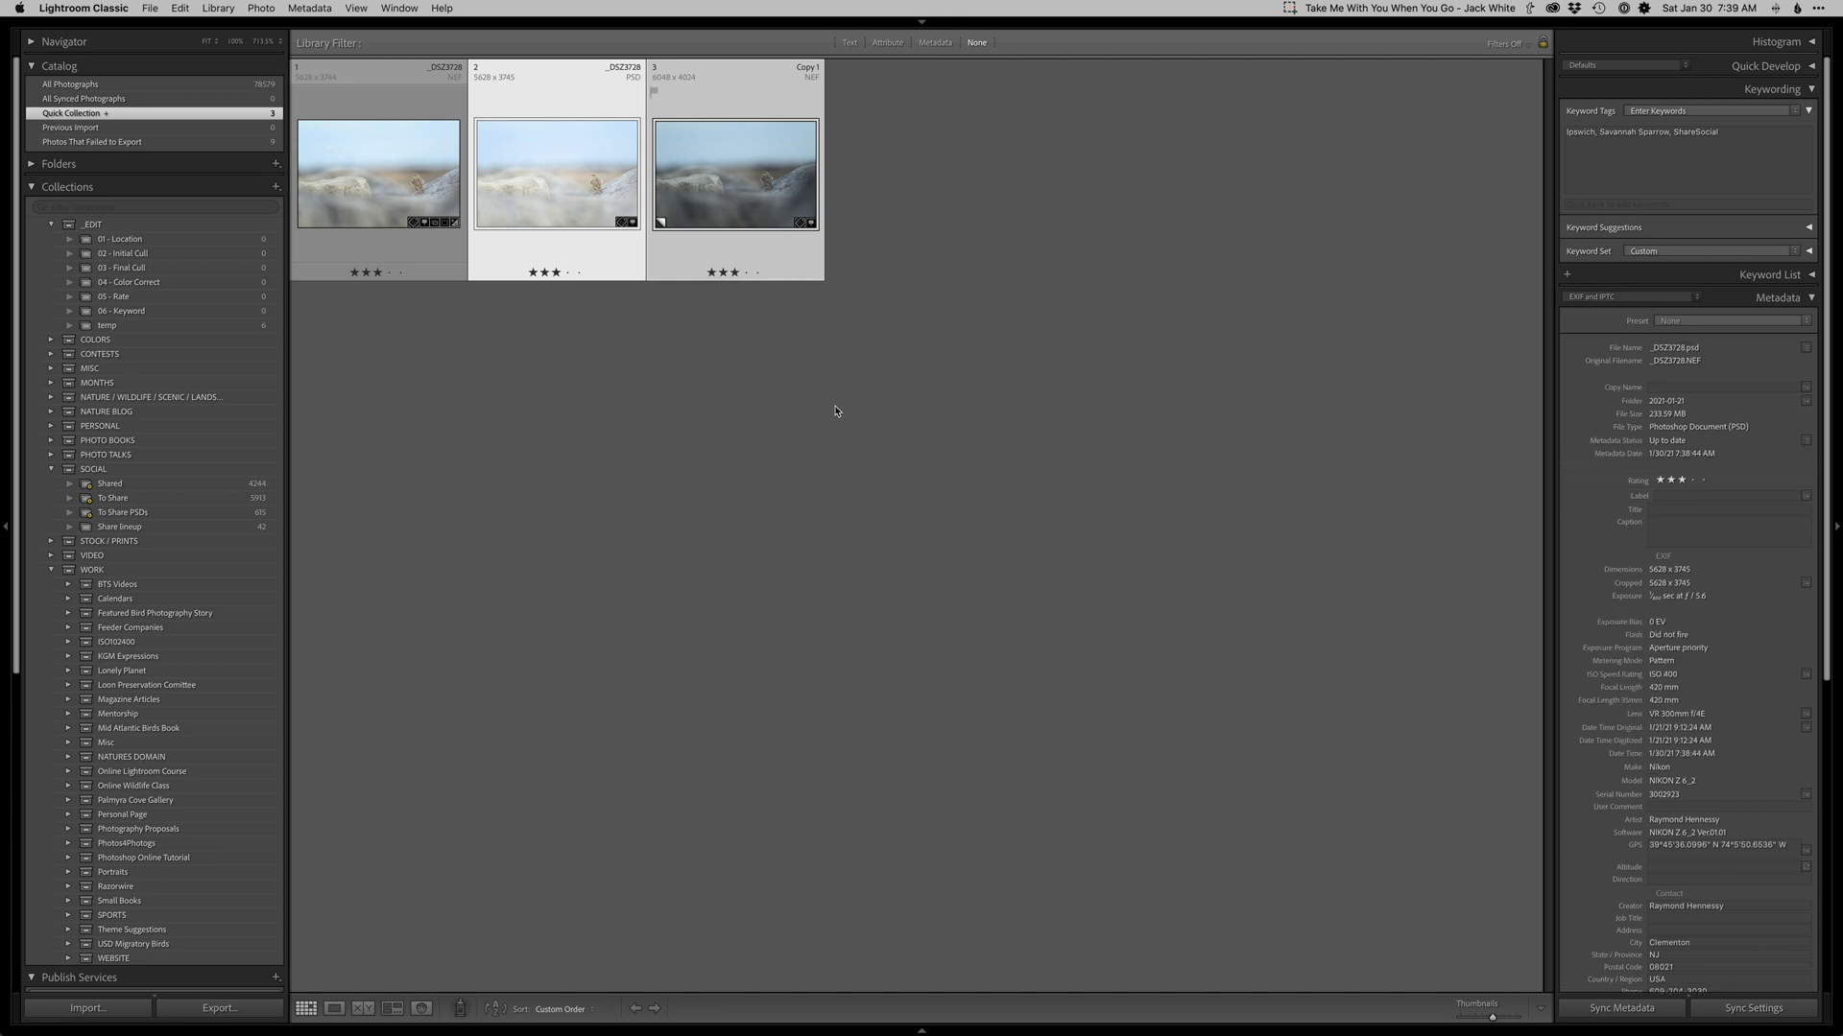
{"action": "key", "text": "n"}
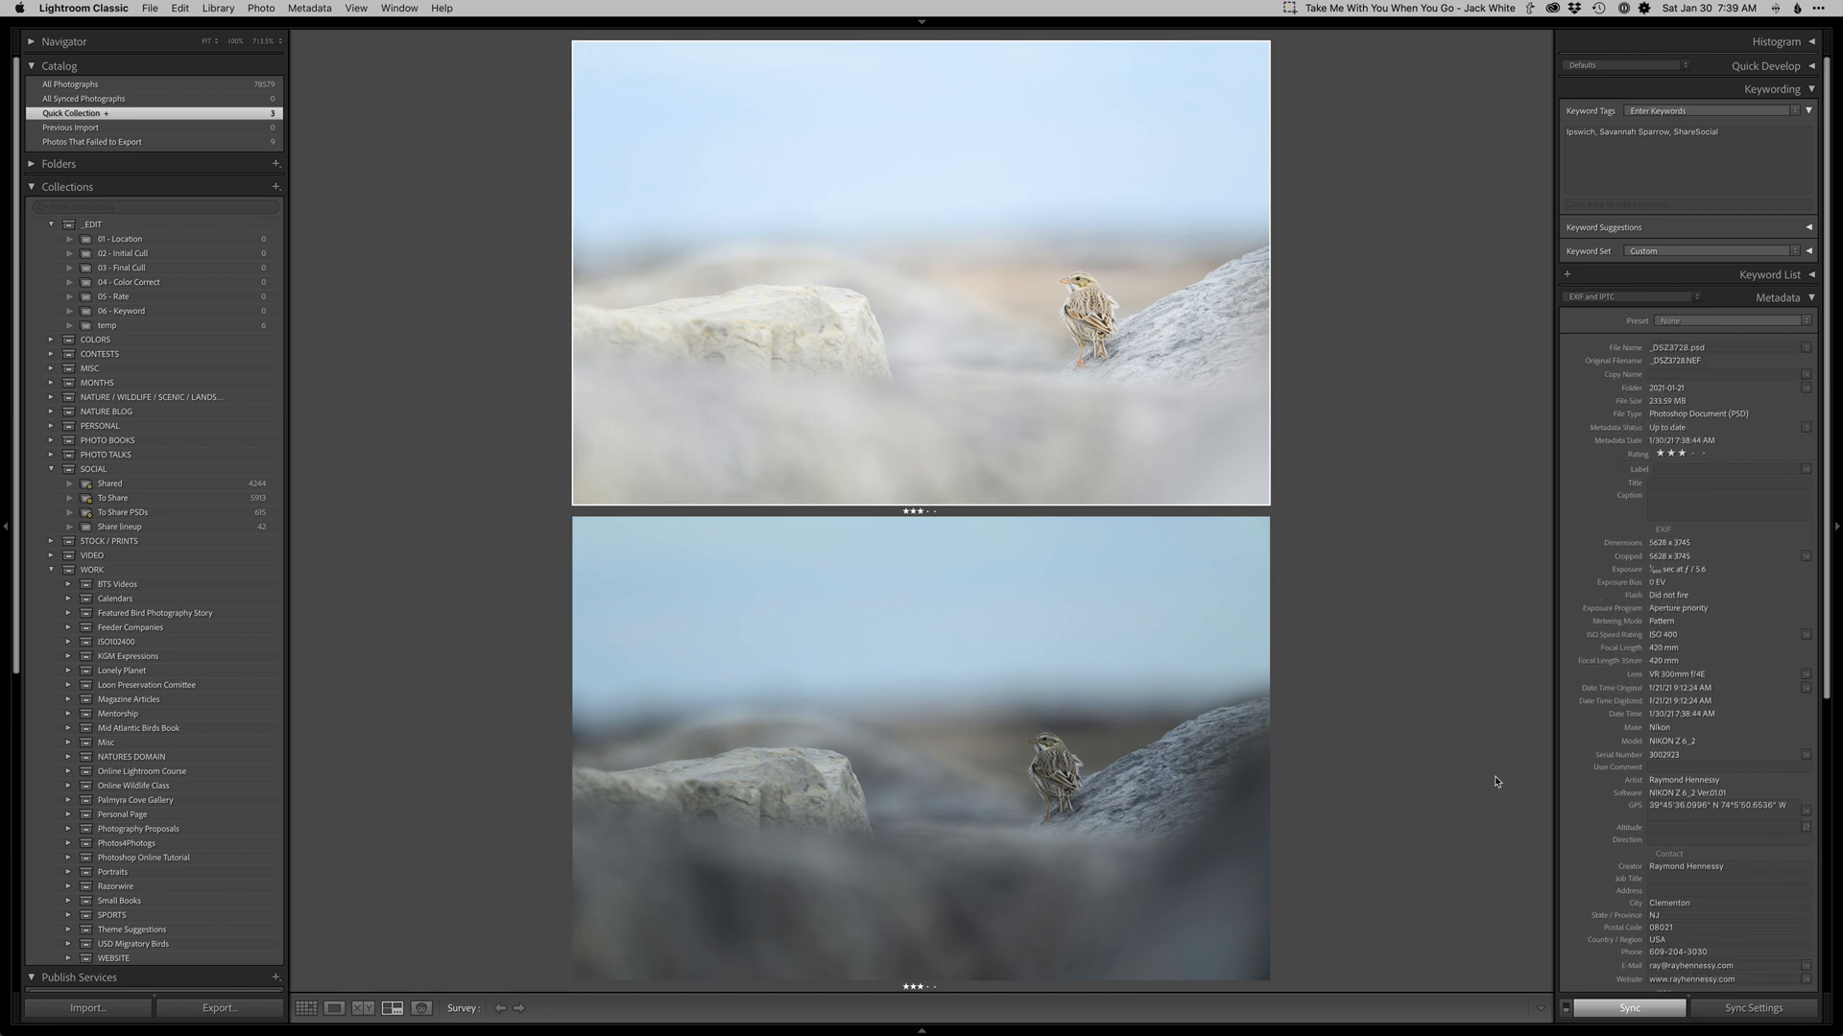
{"action": "key", "text": "Tab"}
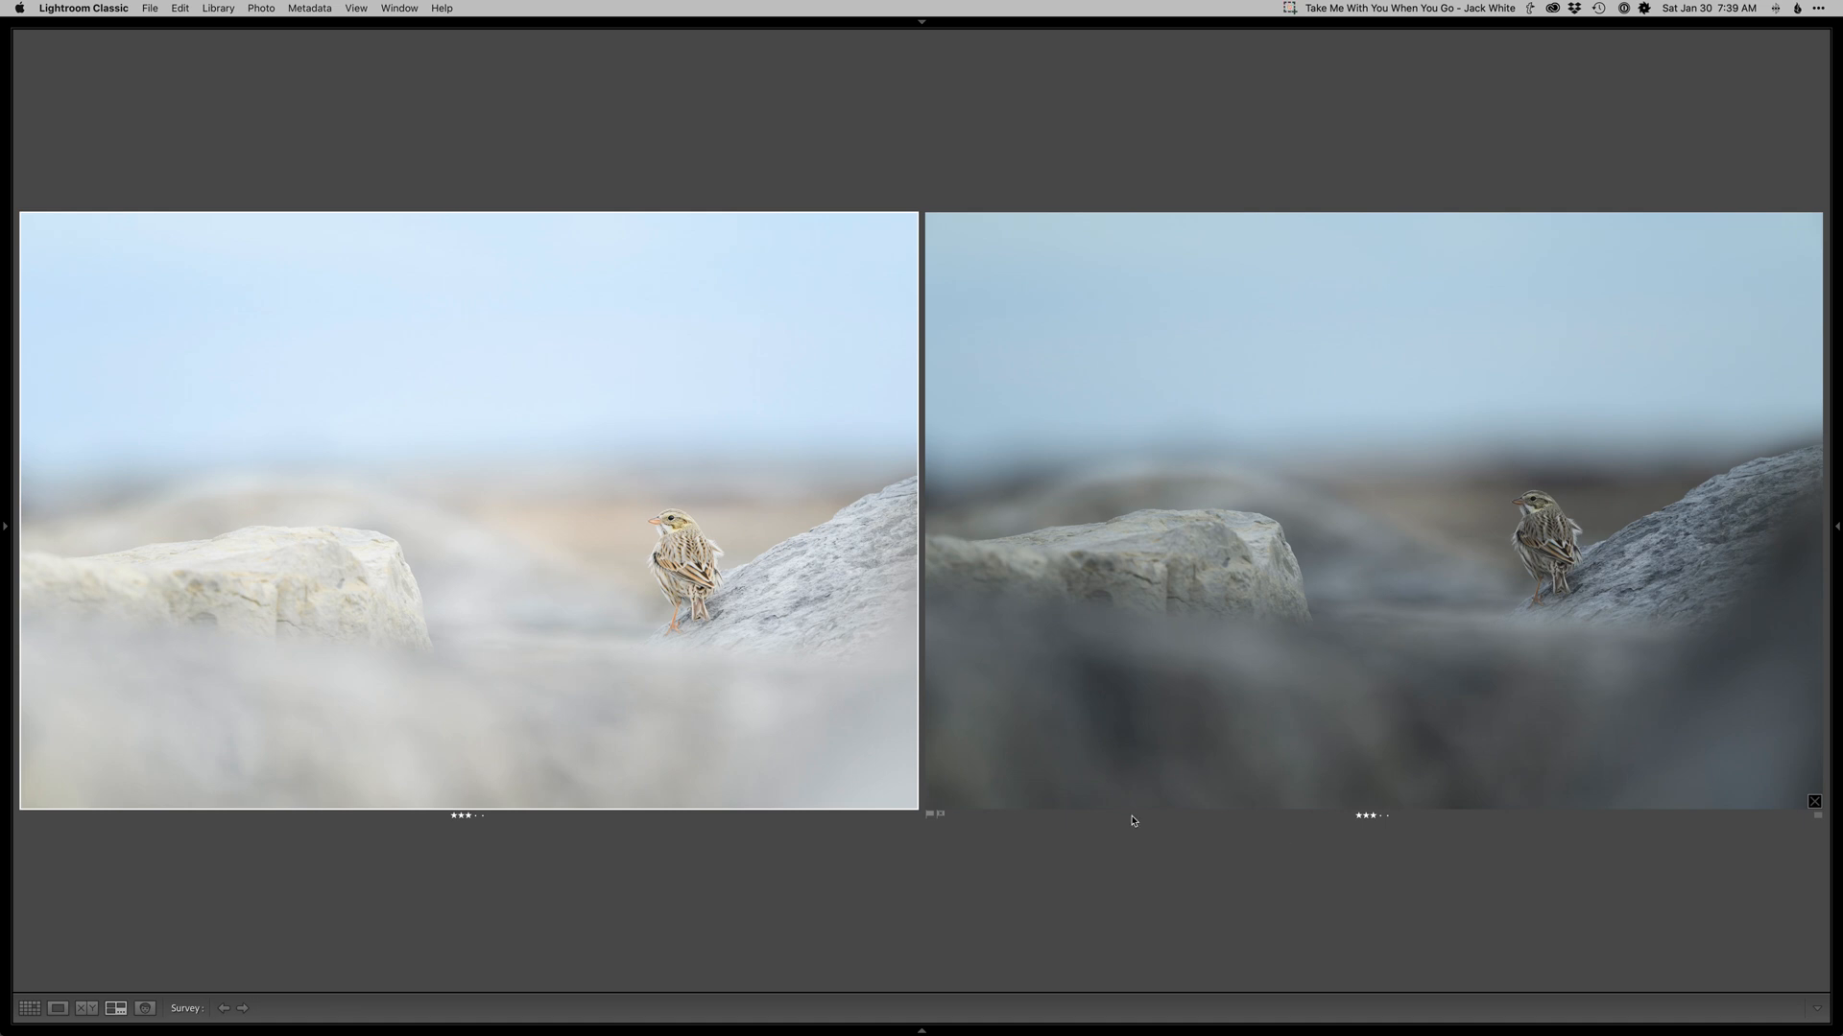
{"action": "double_click", "coordinate": [753, 661]}
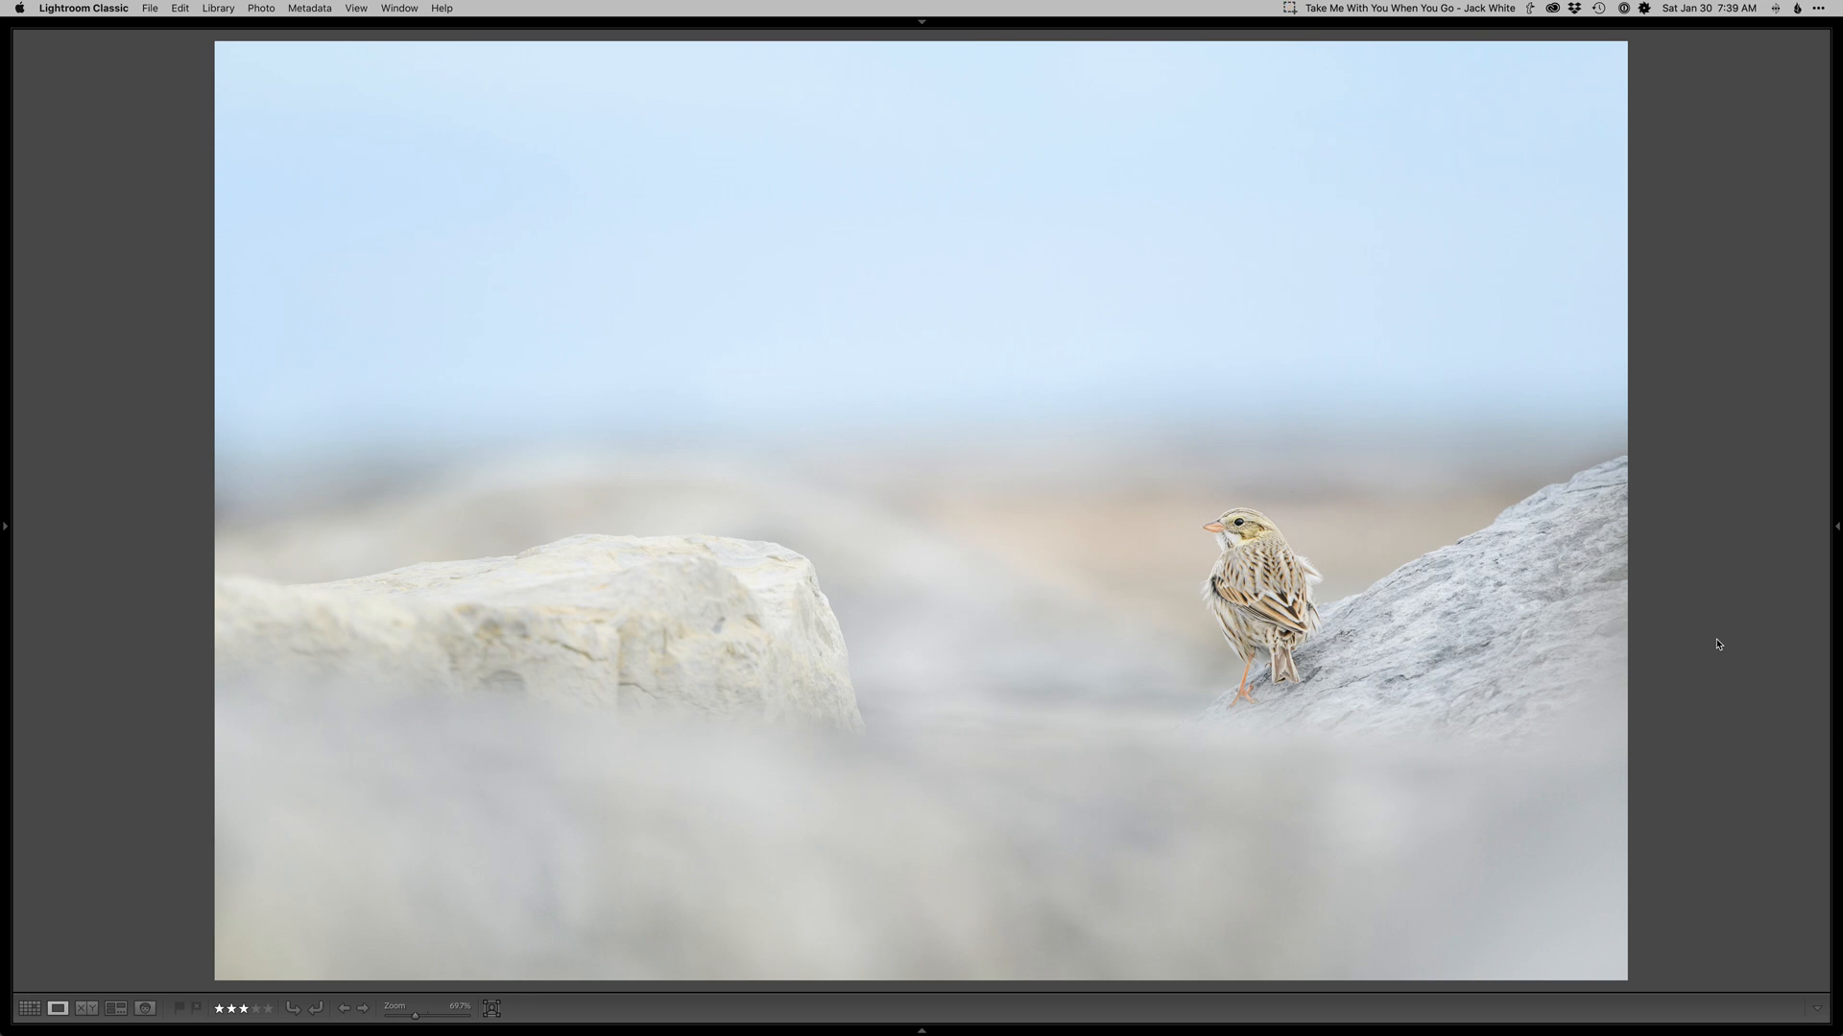
Switch to Safari and open the workshops menu on the online workshops page.
{"action": "key", "text": "super+Tab"}
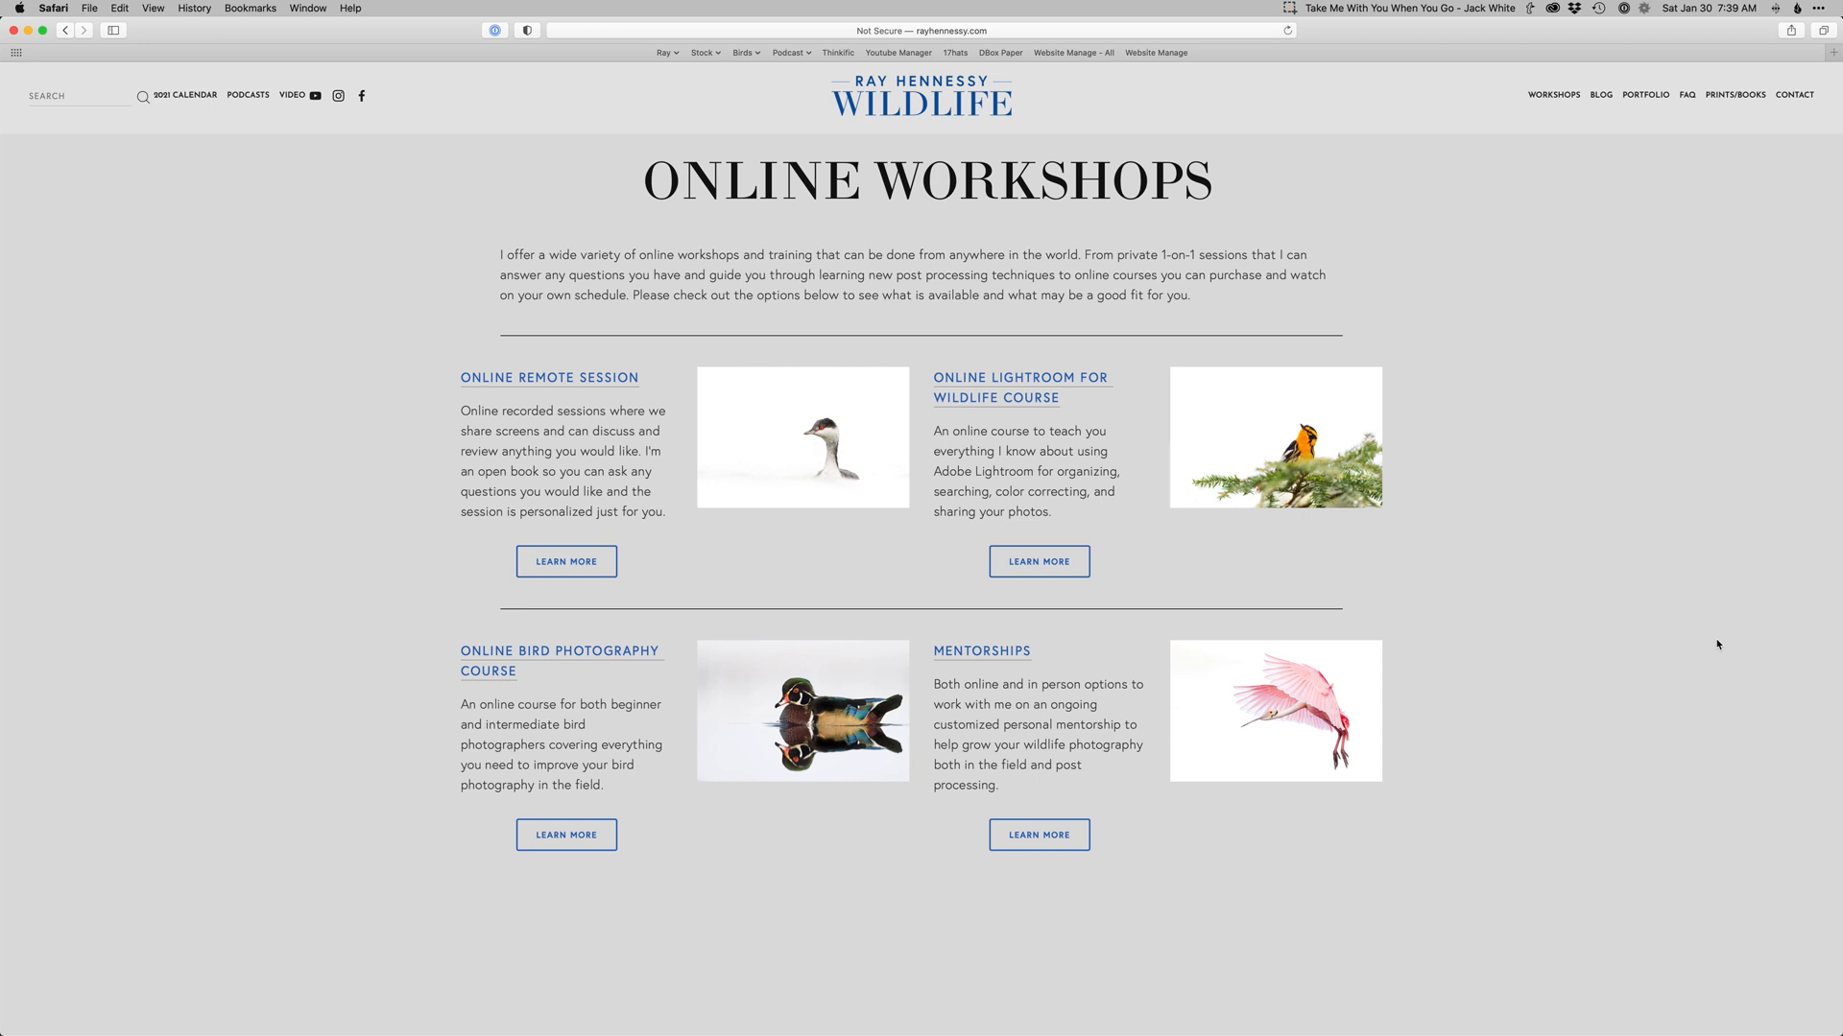
{"action": "mouse_move", "coordinate": [1554, 96]}
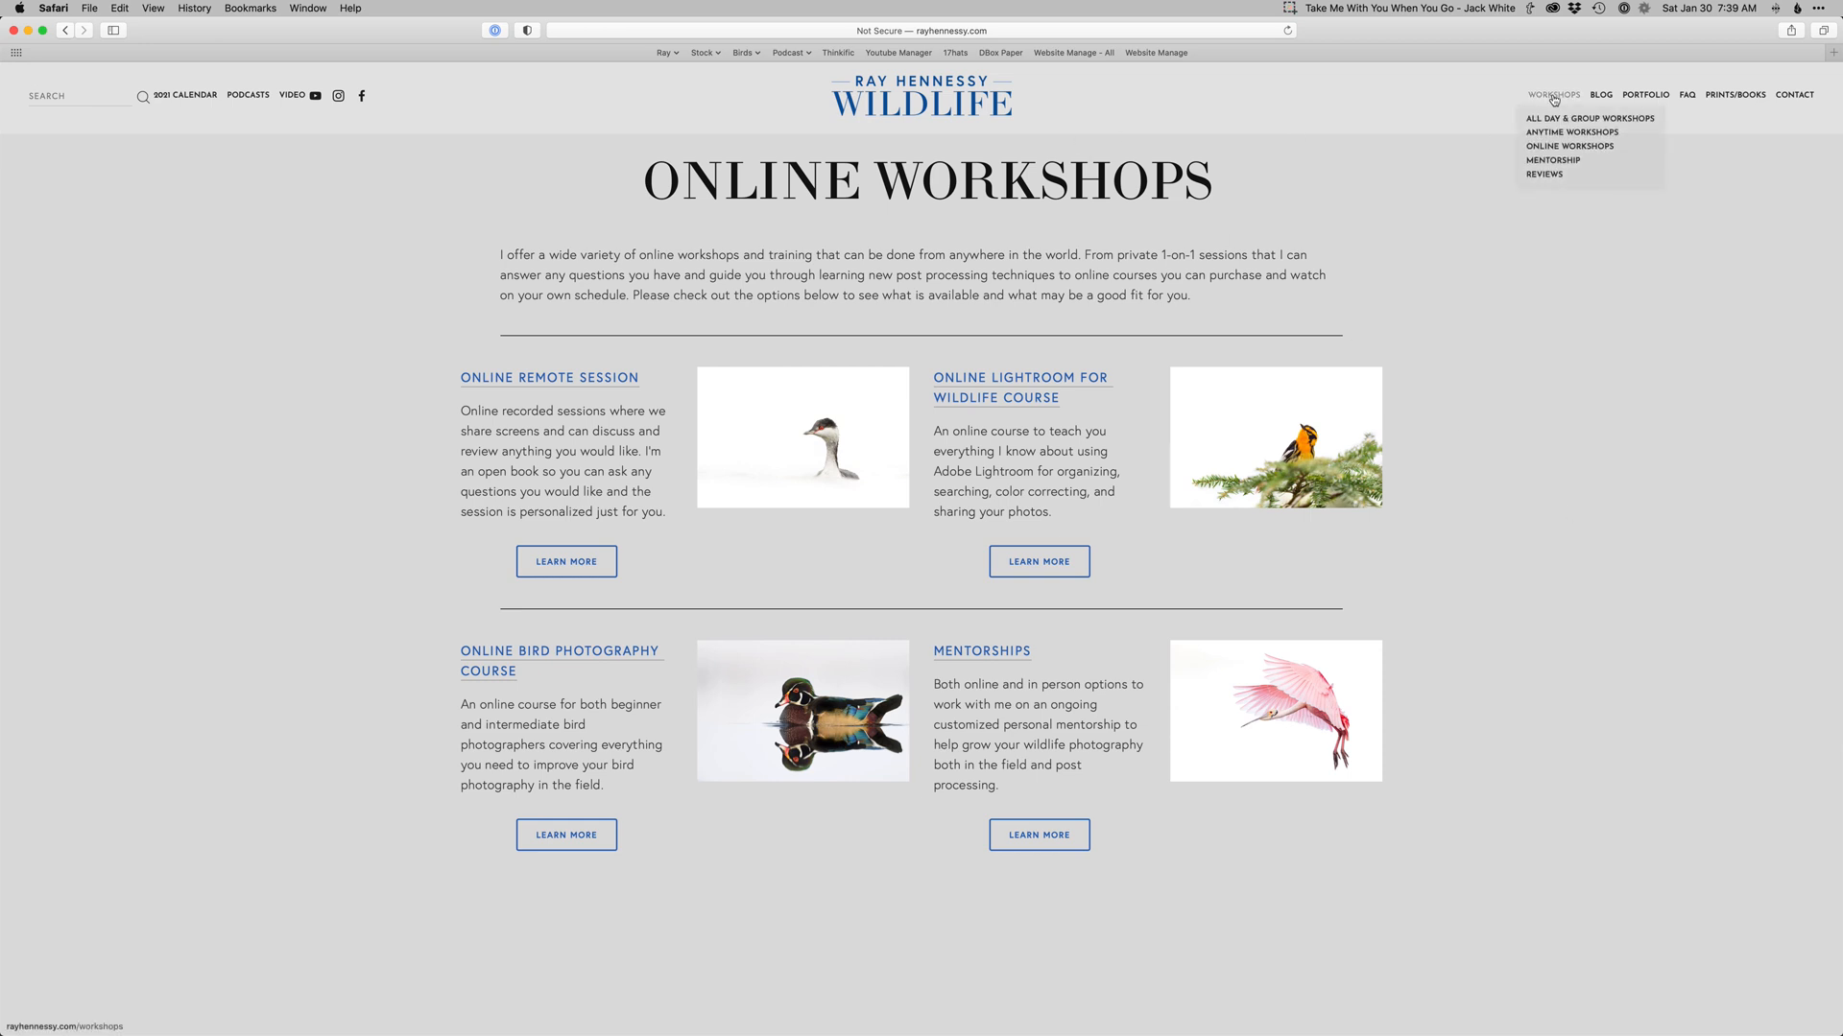